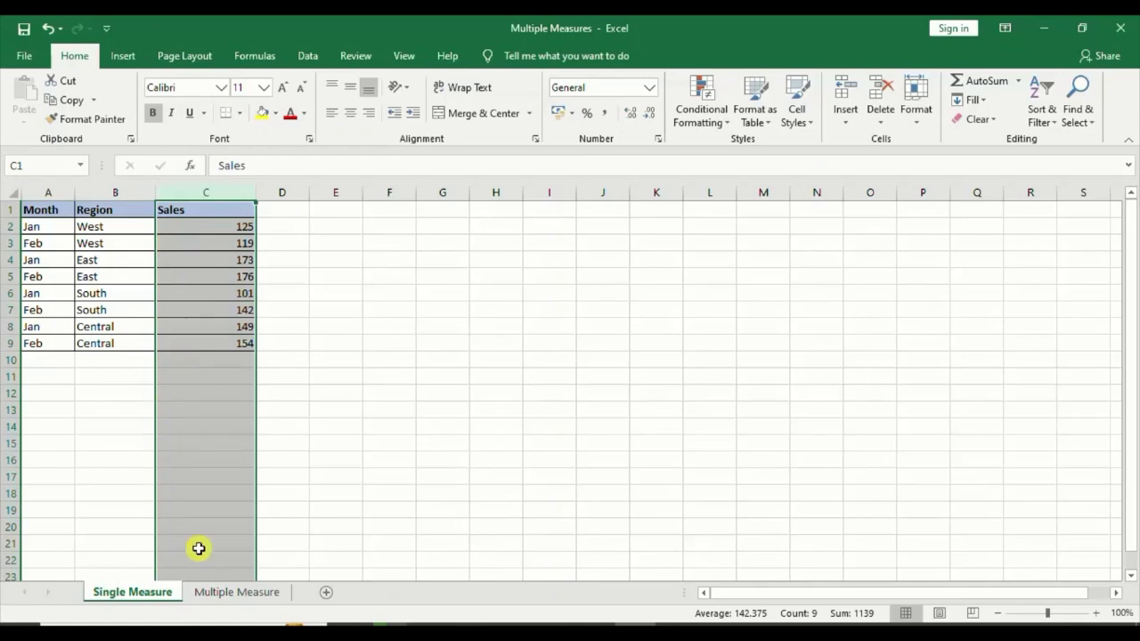
Step: Examine the separate West, East, South and Central measure columns on the Multiple Measure sheet
click(217, 591)
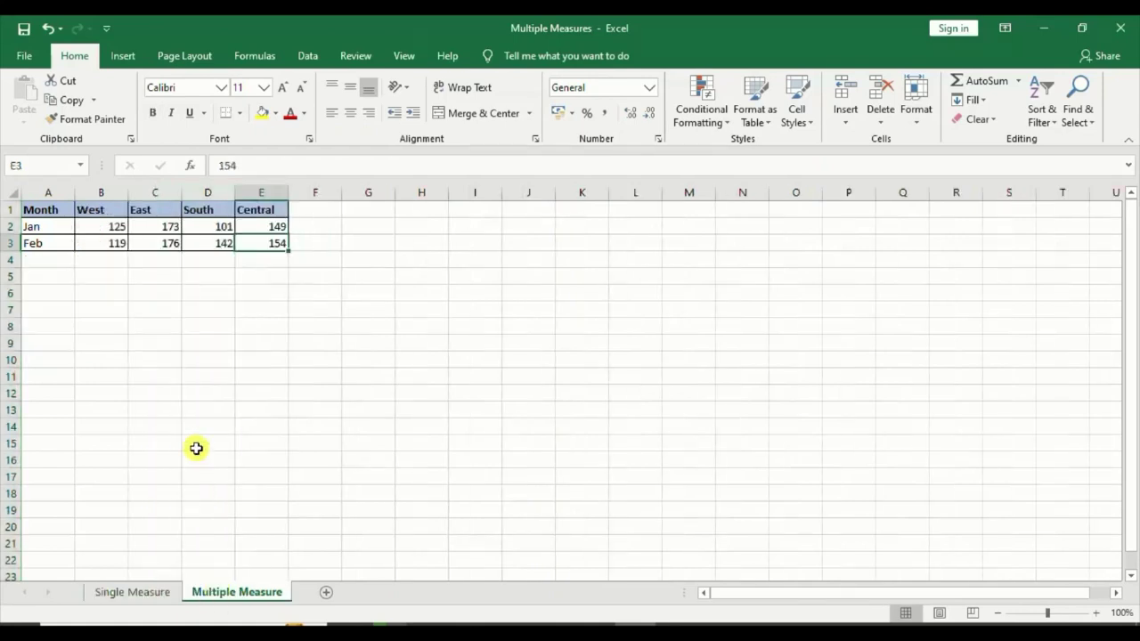
click(116, 272)
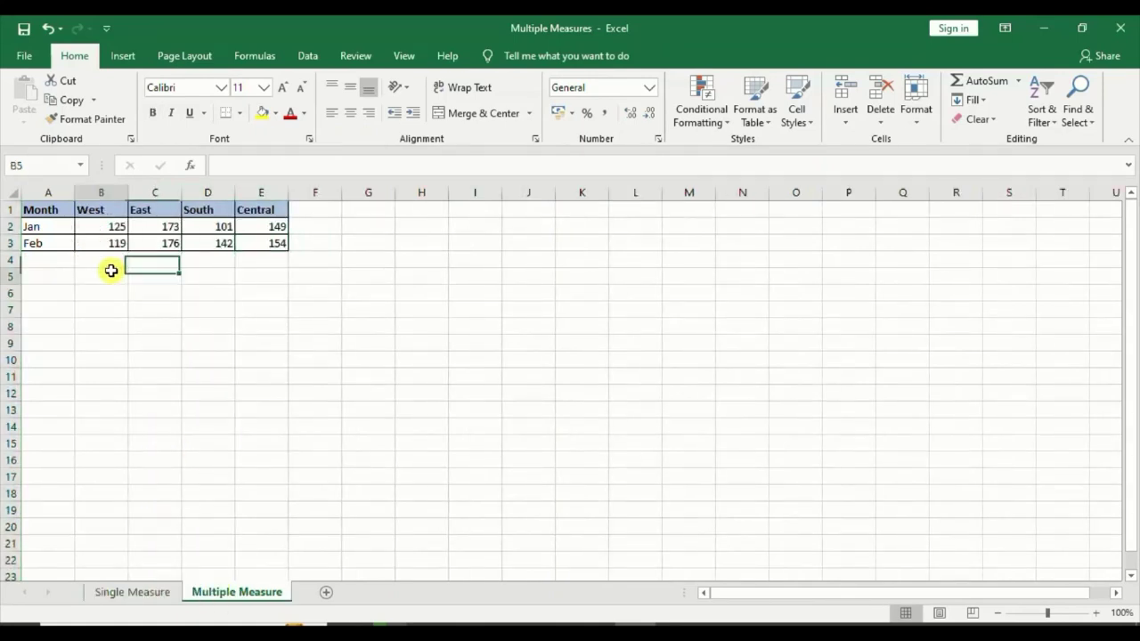
click(104, 193)
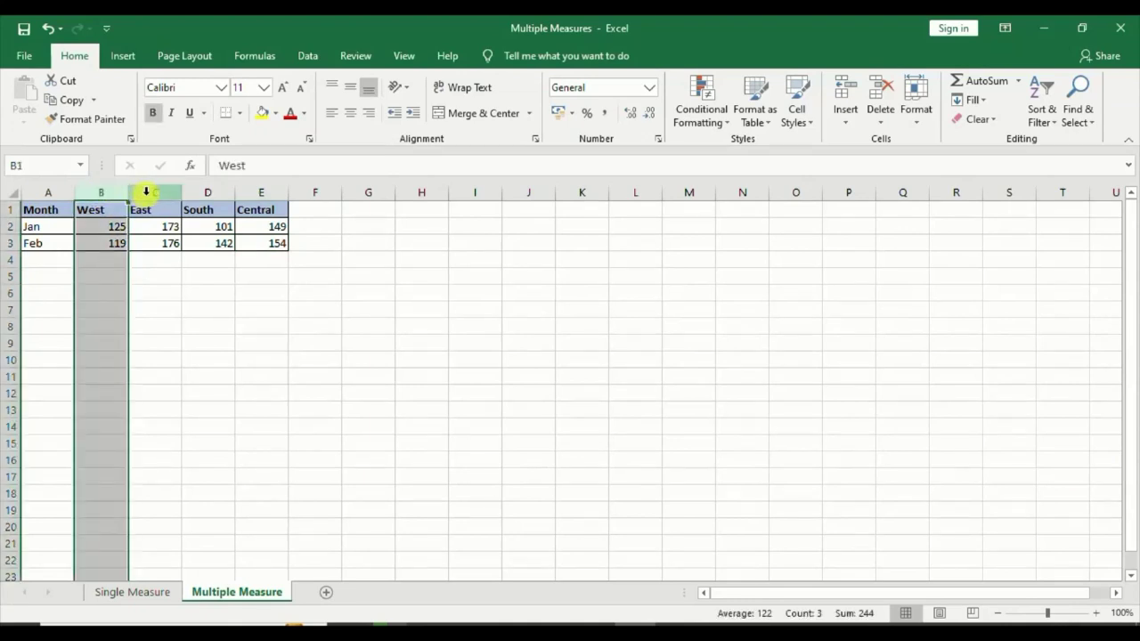
click(146, 193)
click(199, 193)
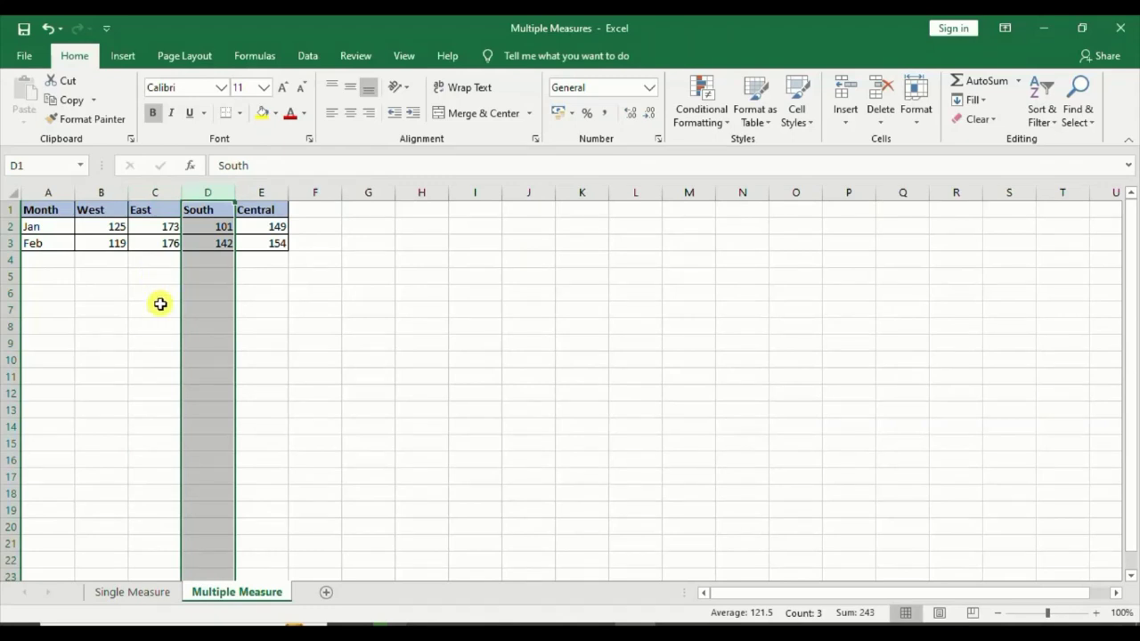
click(130, 297)
click(103, 210)
click(138, 210)
click(207, 210)
click(247, 211)
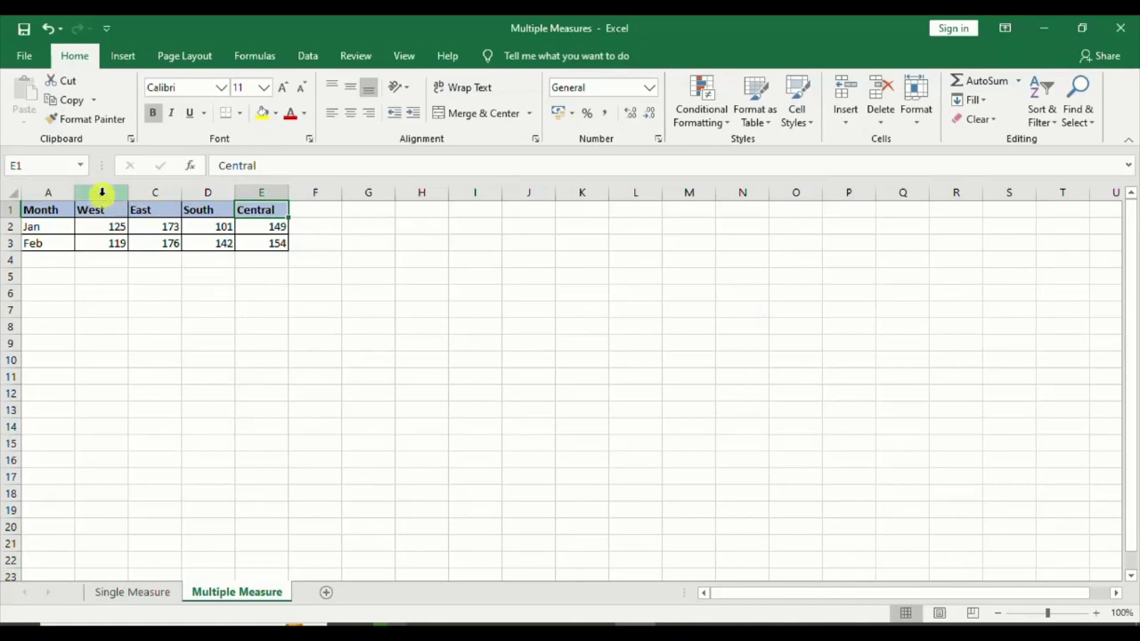
drag(95, 209, 243, 208)
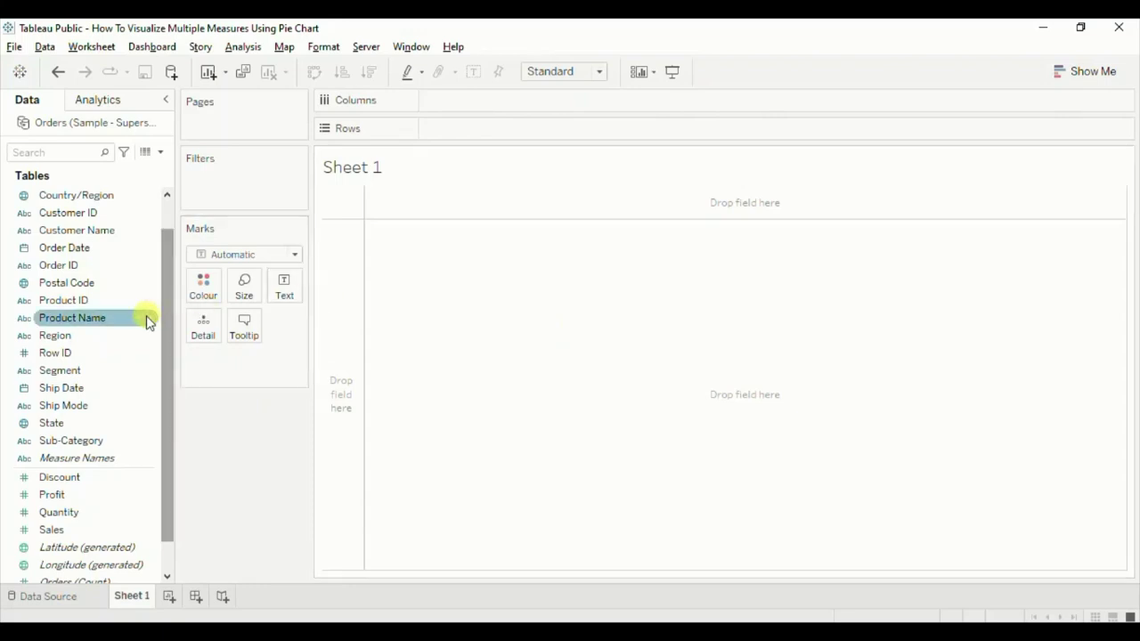
Step: In Tableau Public, create a calculated field from the Region field and name it East Region
click(153, 338)
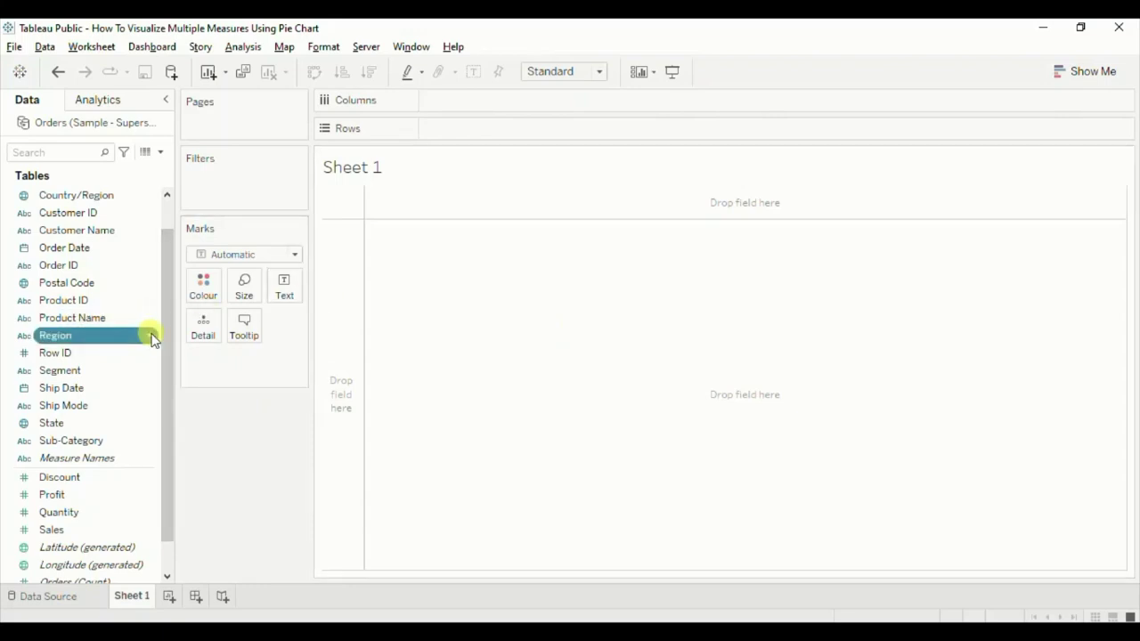
mouse_move(225, 134)
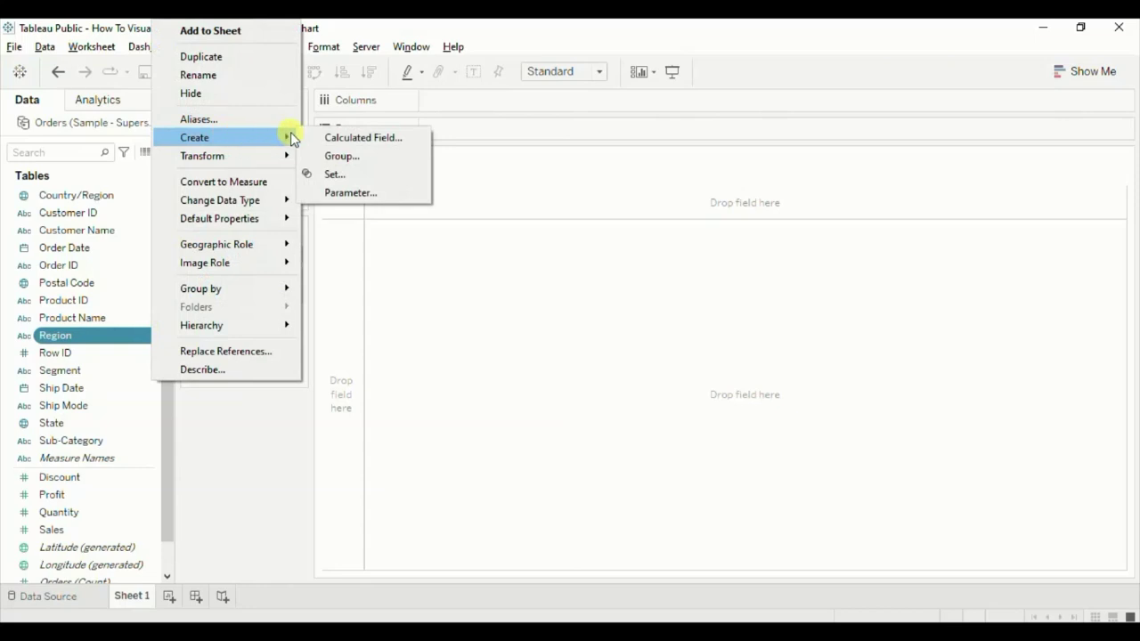
click(321, 133)
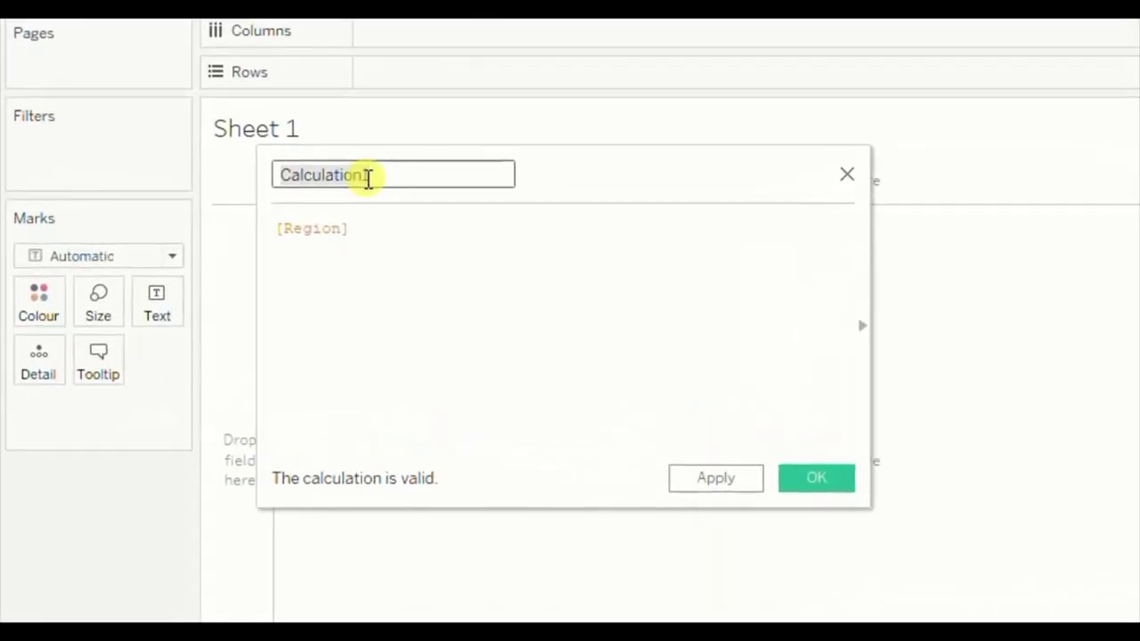
text(East )
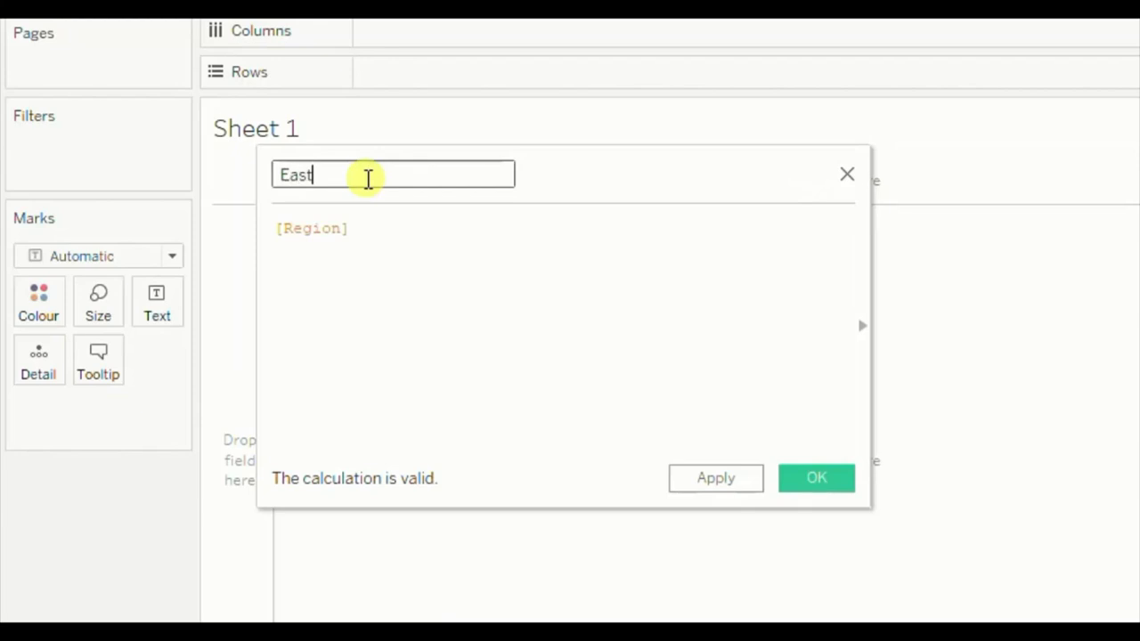
text(Region)
Step: Define the East Region formula as if [Region] = 'East' then [Sales] end and save the calculated field
click(348, 281)
text(if)
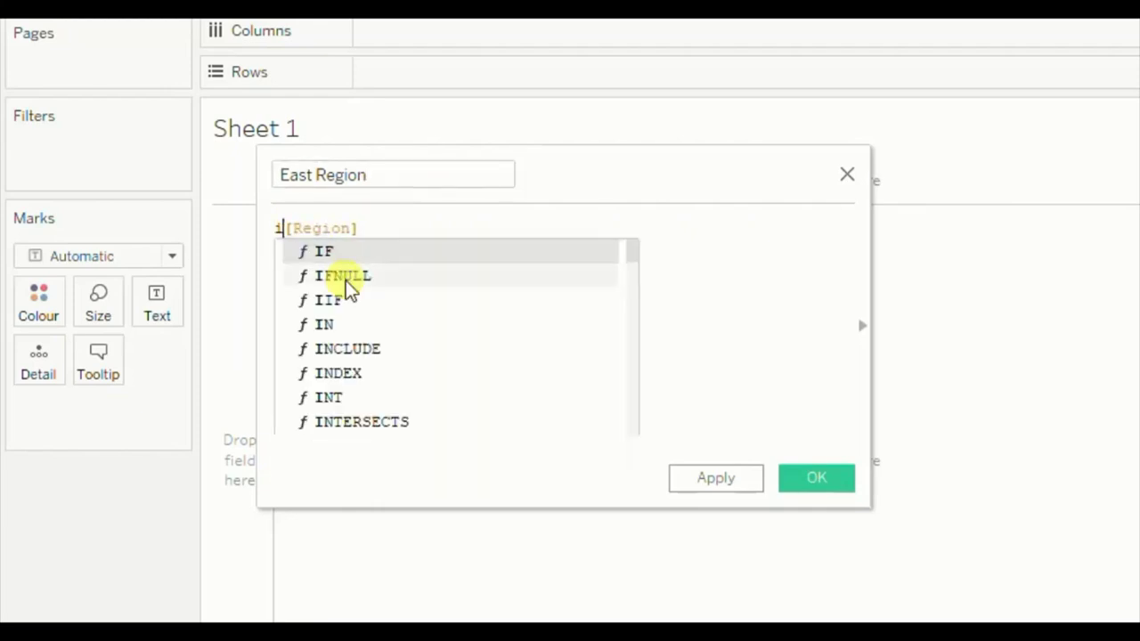
key(End)
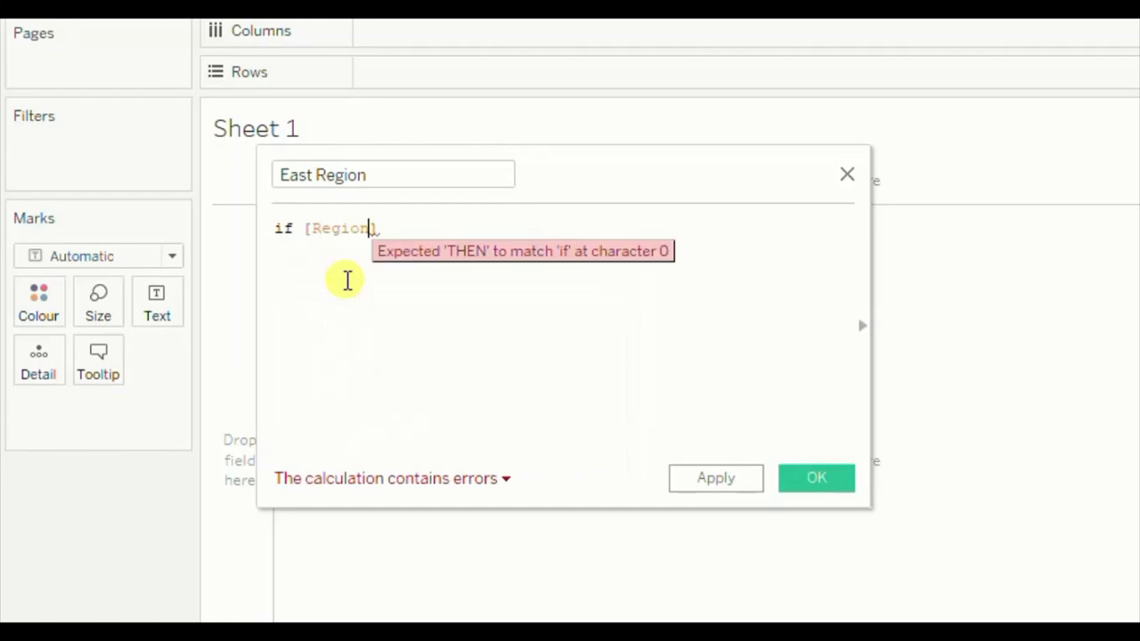
text(= 'East)
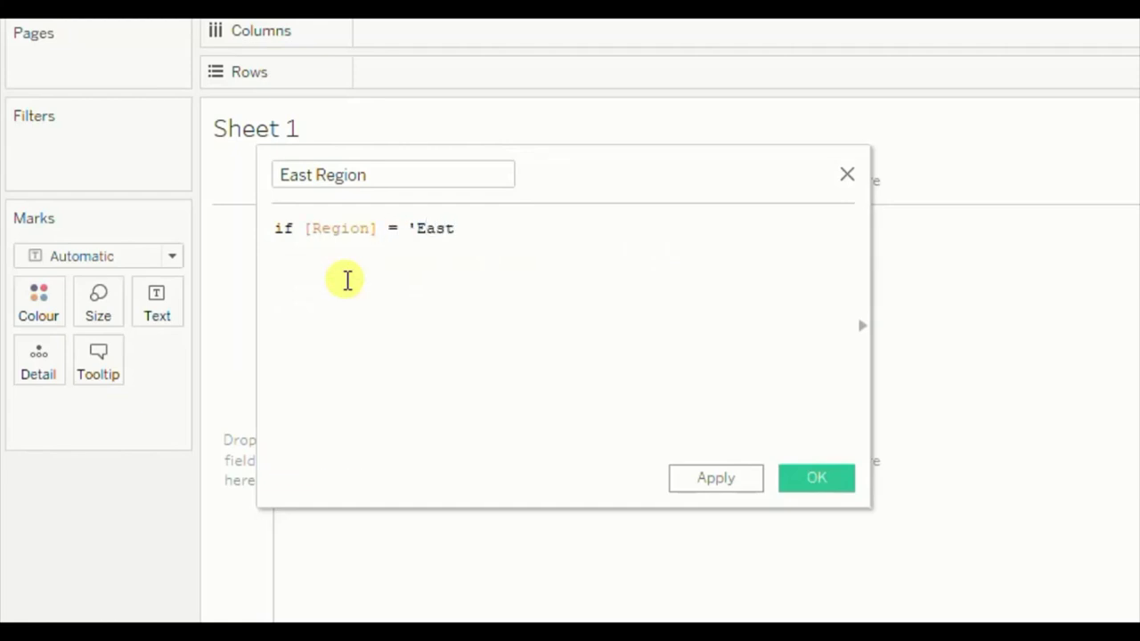
text(' then sal)
key(Return)
text(end)
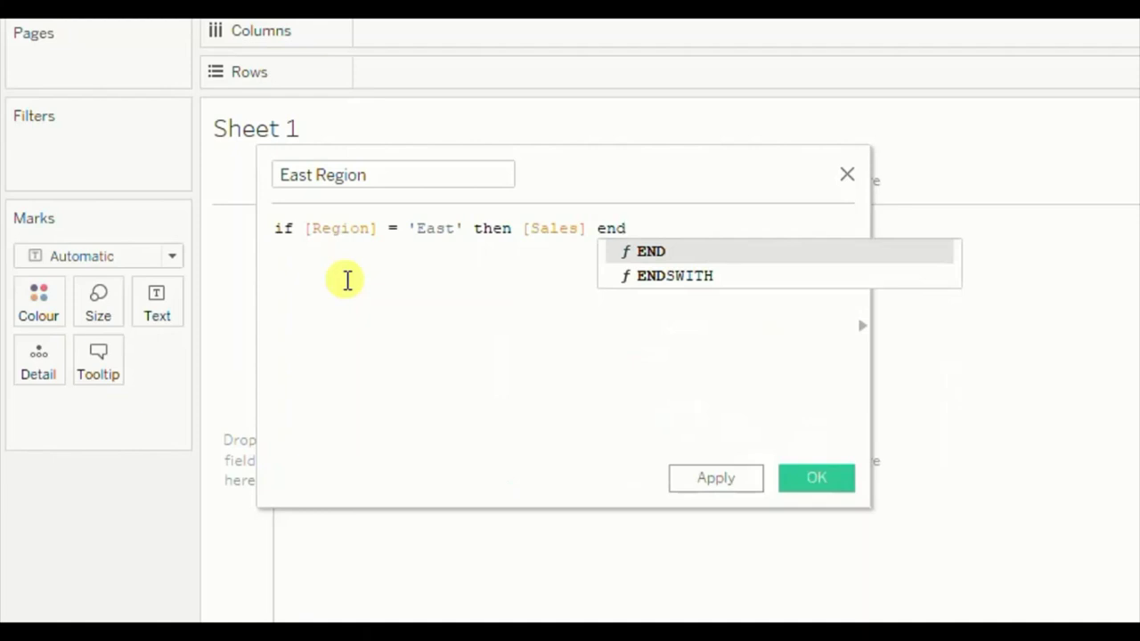
key(Escape)
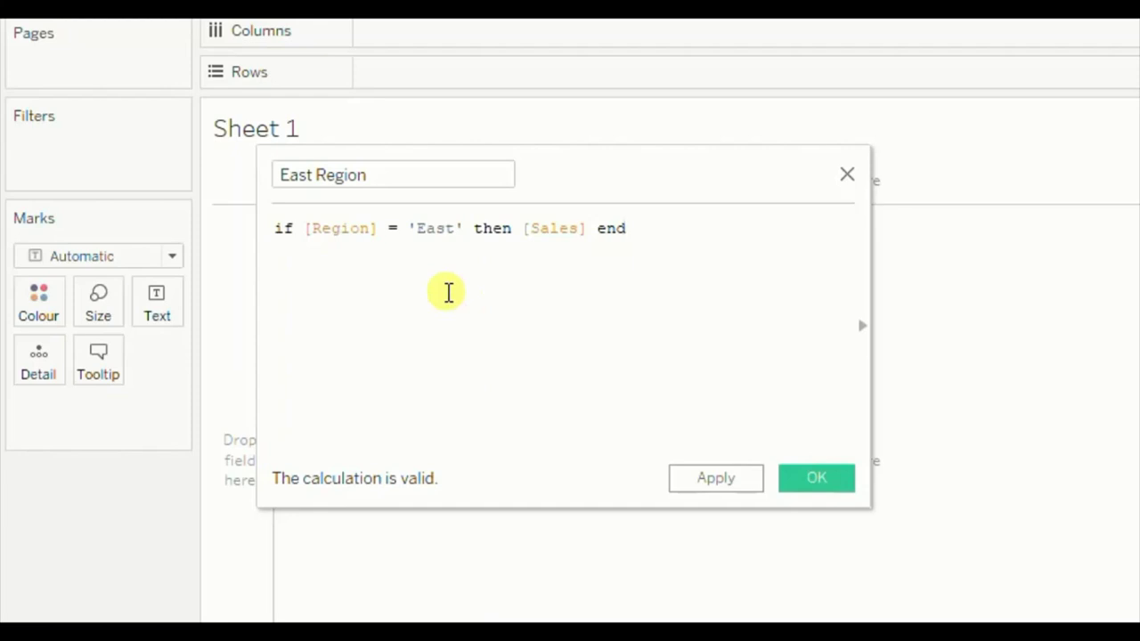
drag(342, 229, 438, 230)
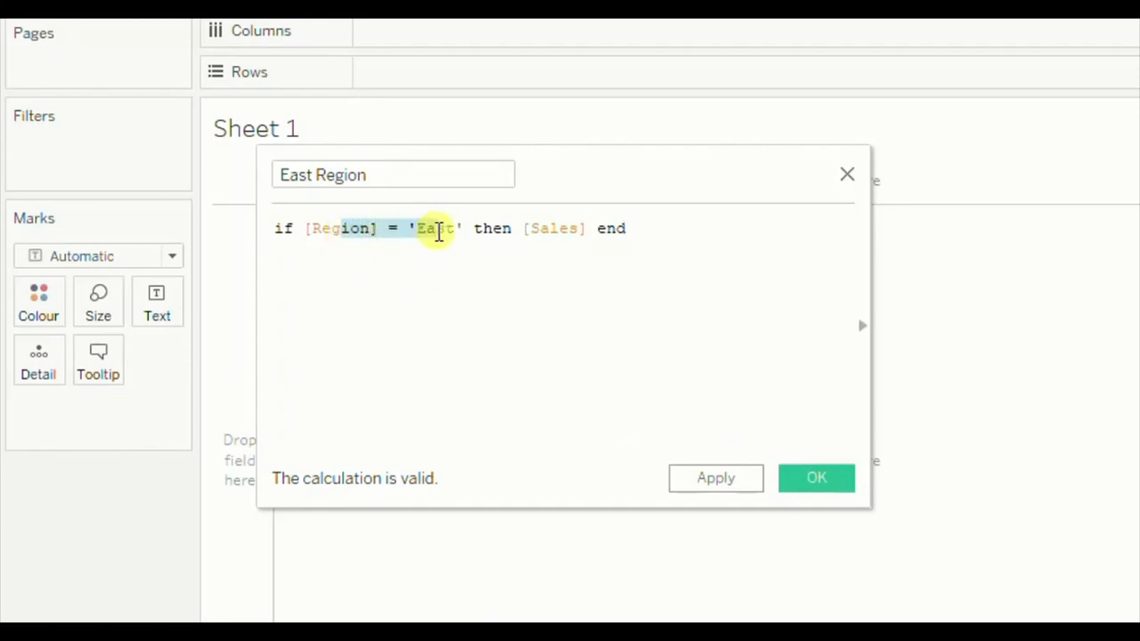
click(817, 483)
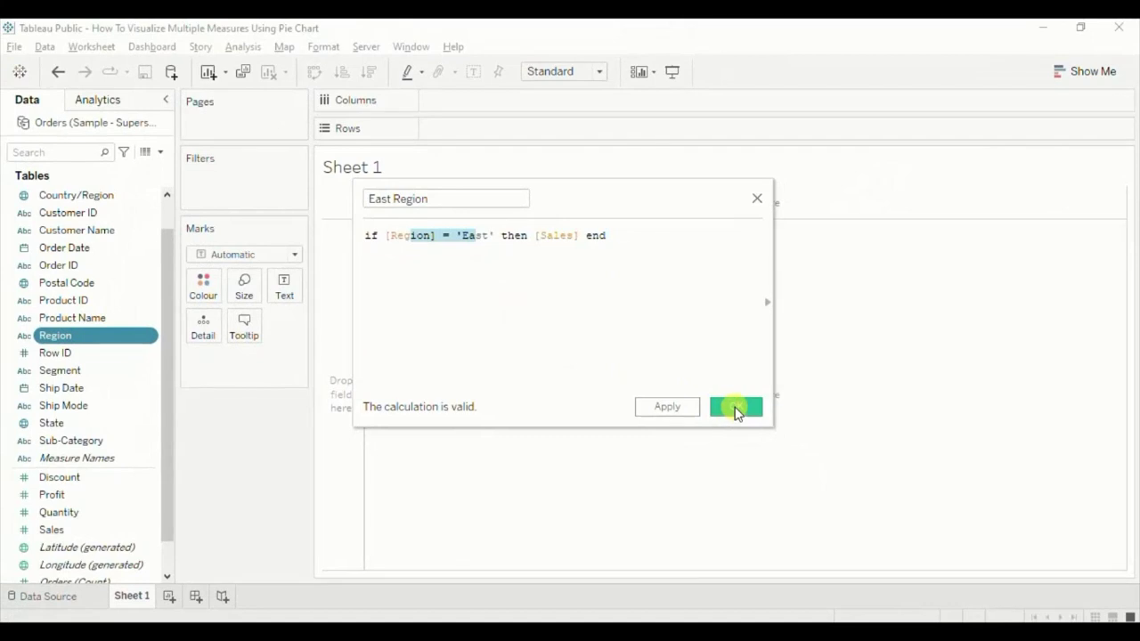
click(734, 408)
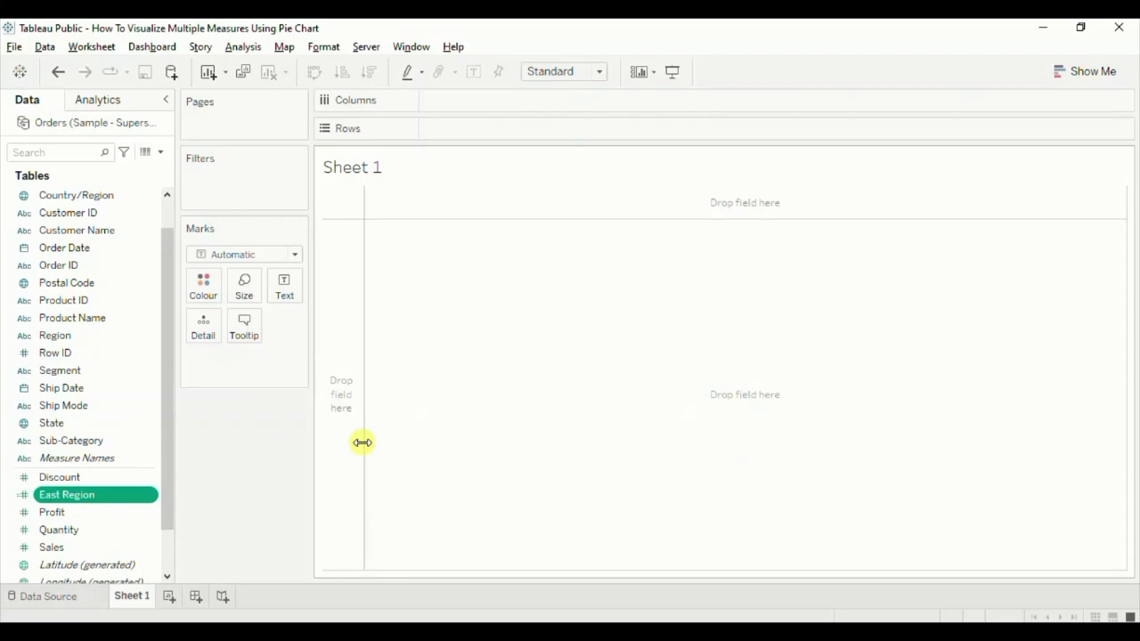
Step: Duplicate the East Region calculated field
mouse_move(136, 496)
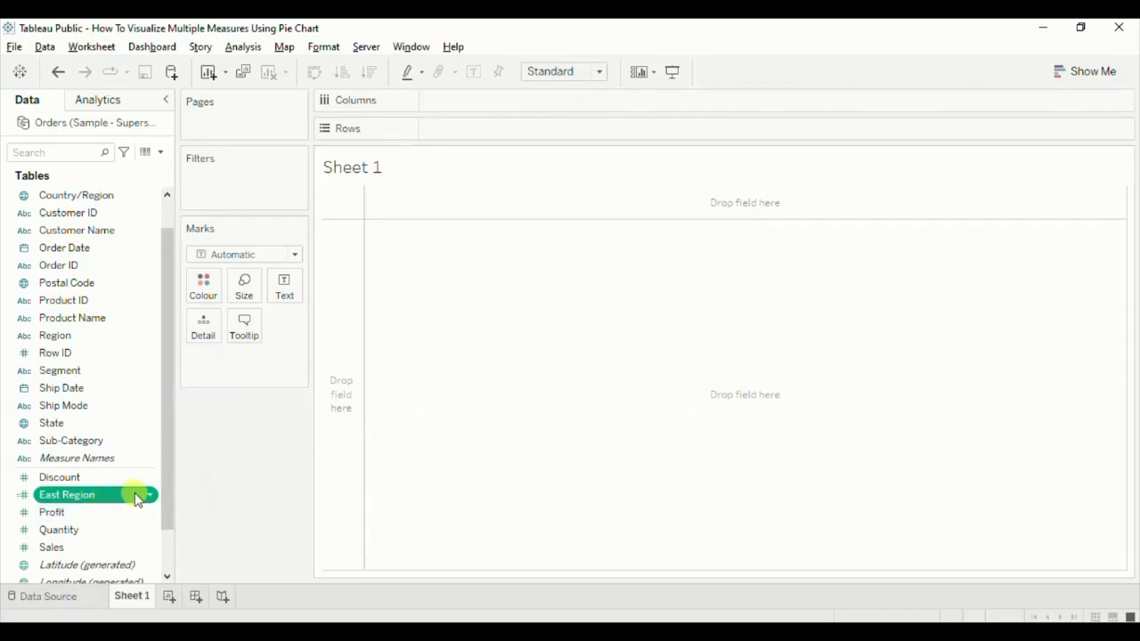
click(153, 495)
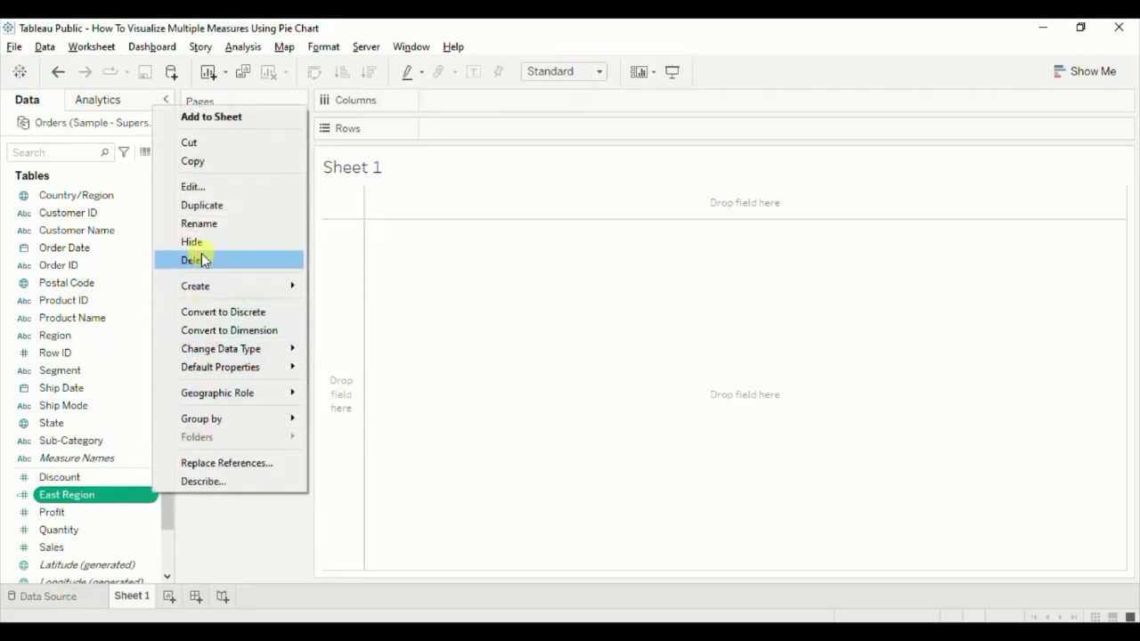
click(202, 209)
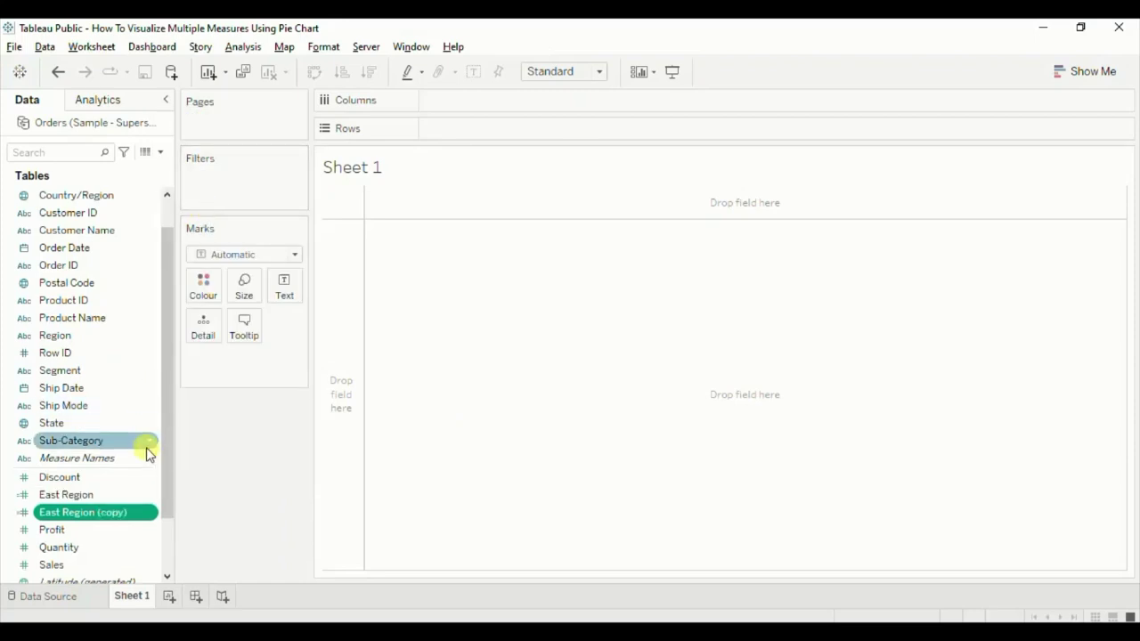
Step: Rename the East Region copy as West Region, replace 'East' with 'West' in its formula and save it
click(148, 515)
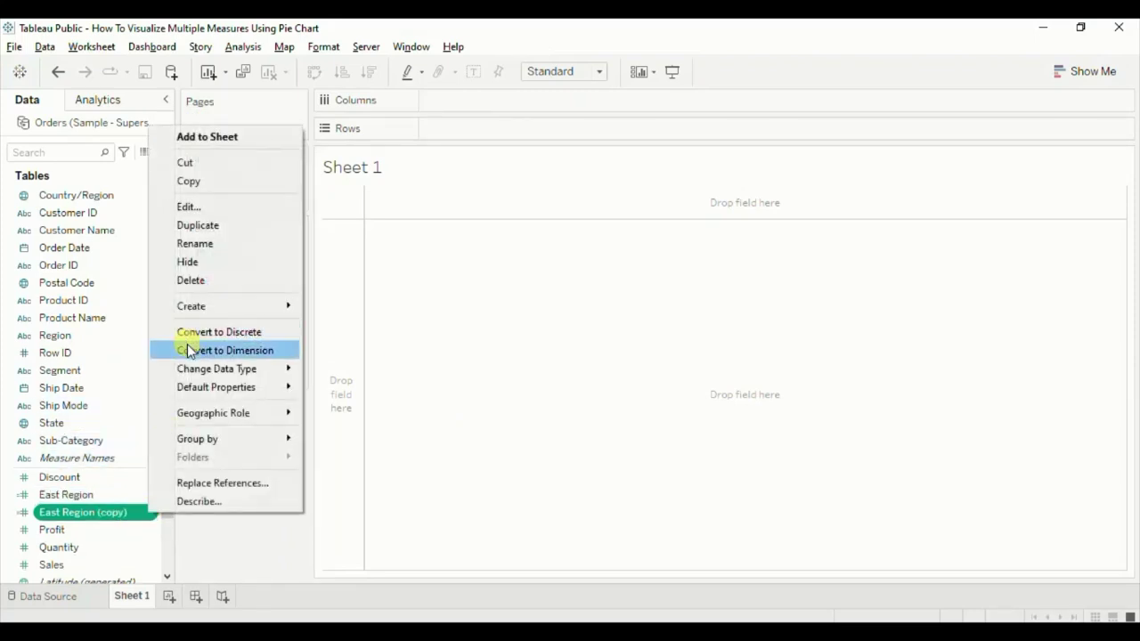
click(187, 208)
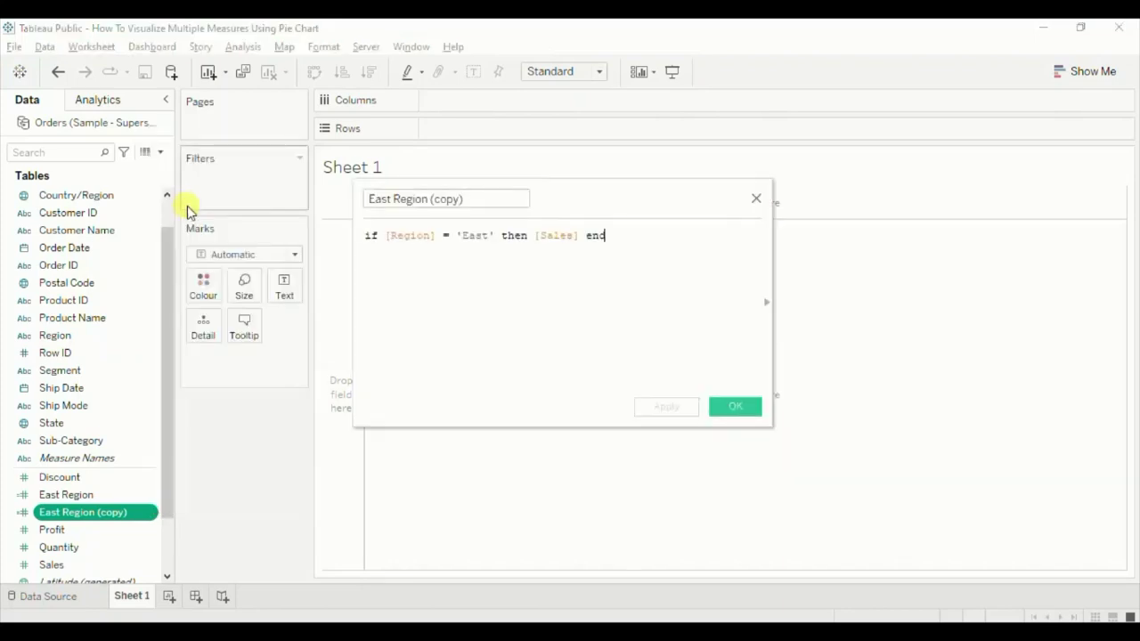
click(380, 197)
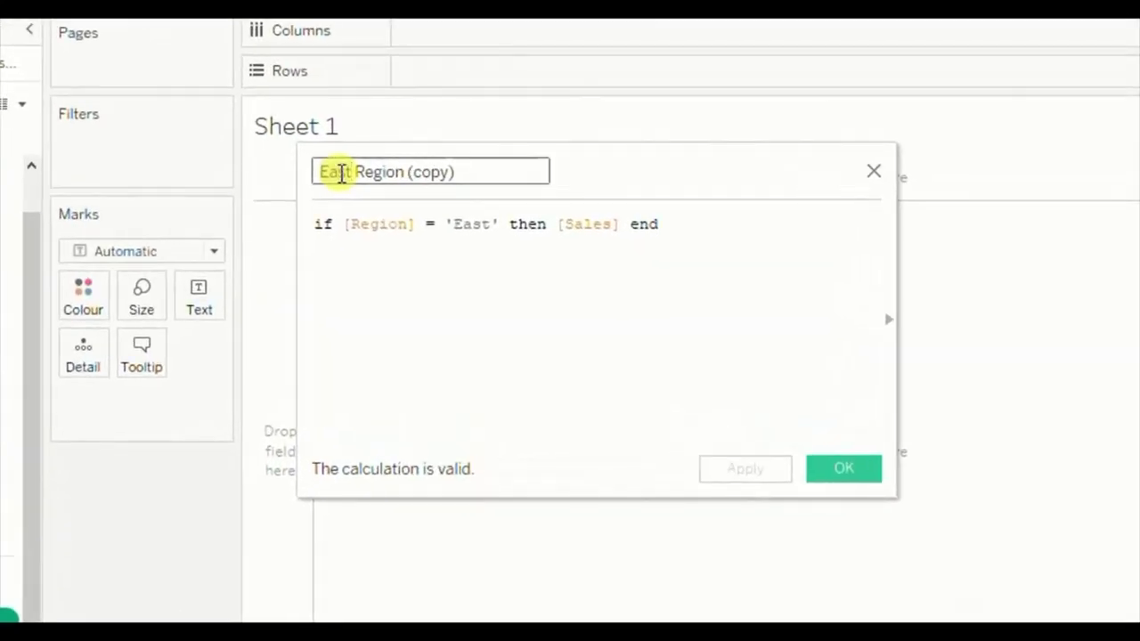
text(West)
click(410, 171)
drag(410, 171, 458, 174)
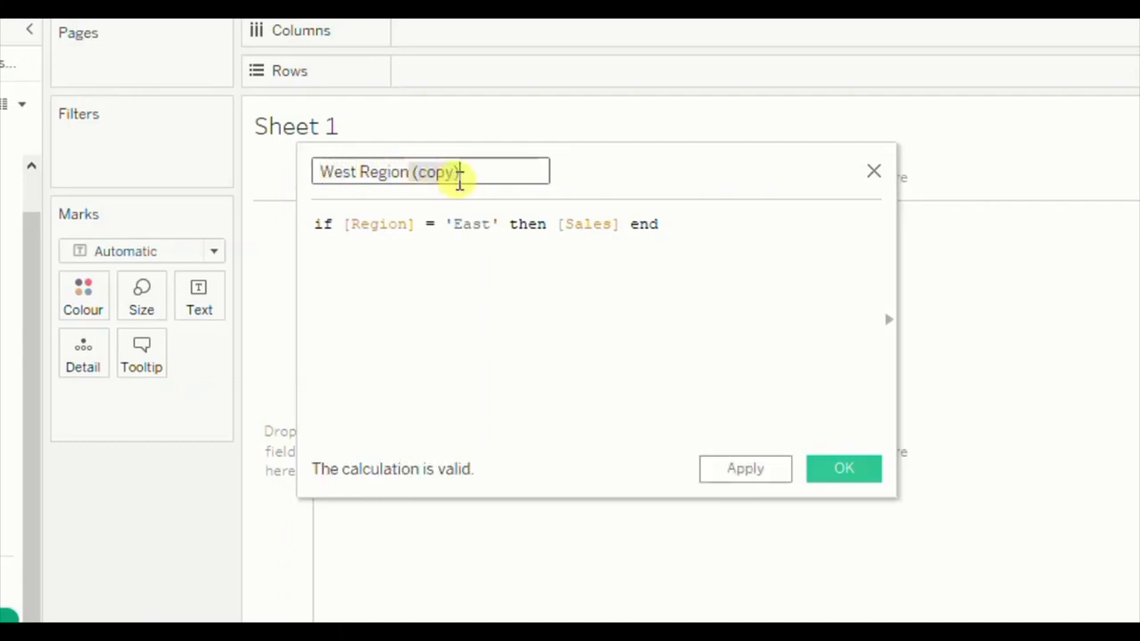
key(BackSpace)
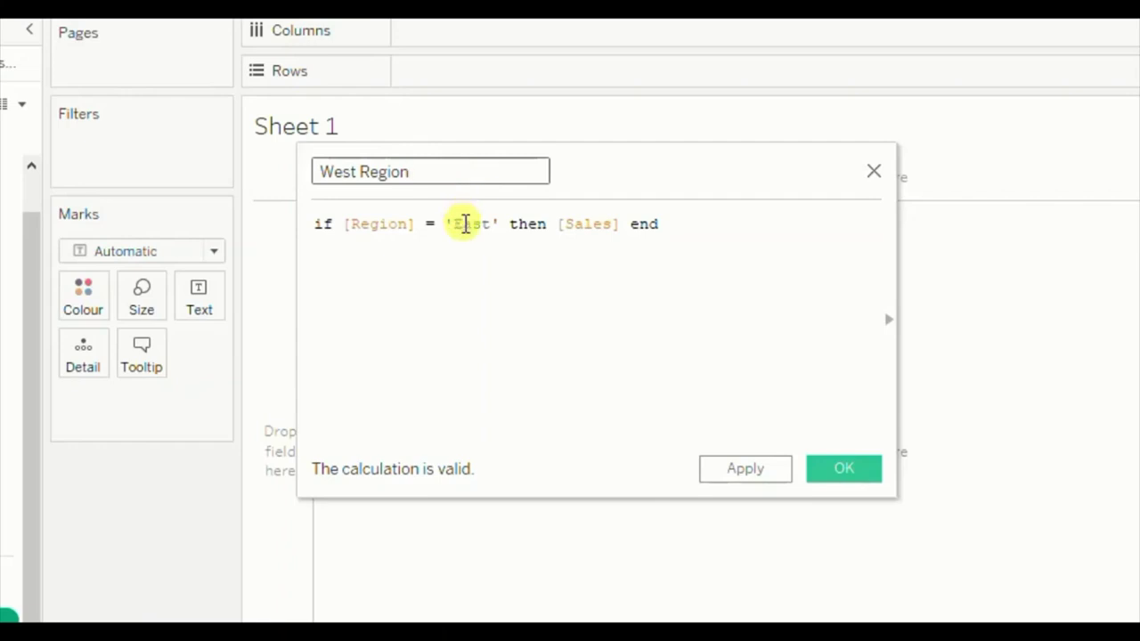
double_click(465, 223)
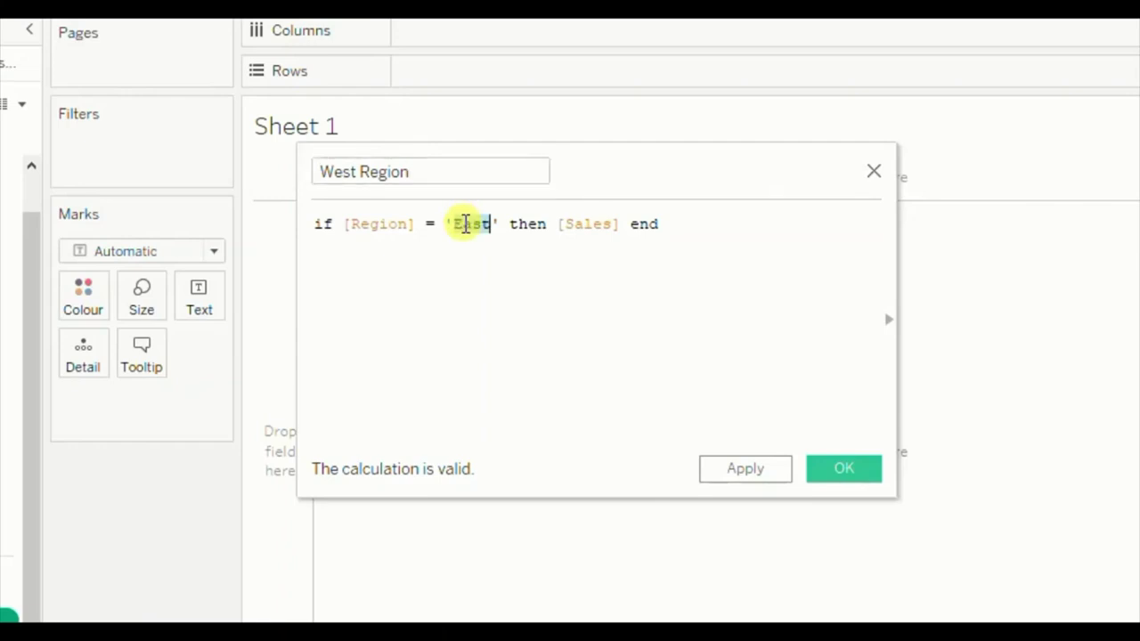
text(West)
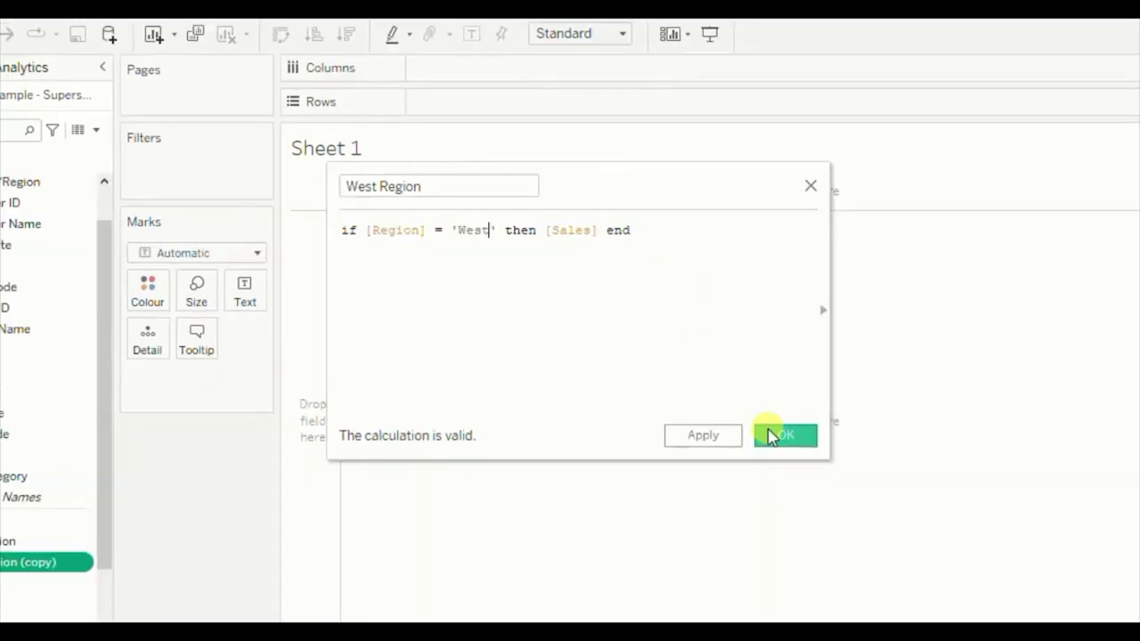
click(771, 436)
Step: Duplicate the East Region calculated field again to make another regional sales measure
click(145, 496)
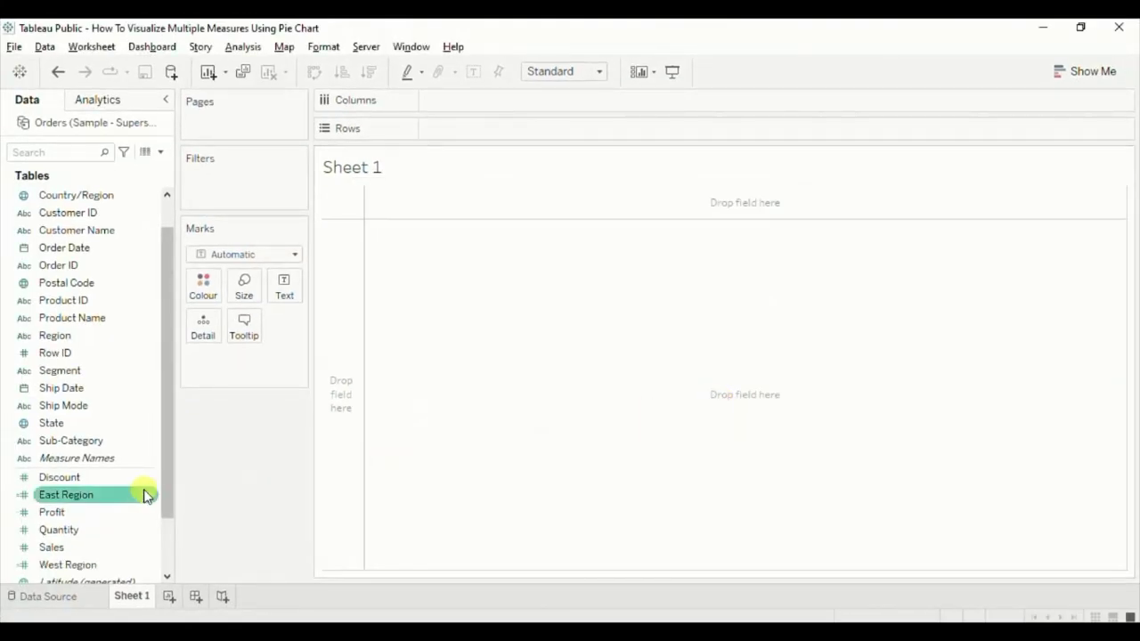
right_click(151, 499)
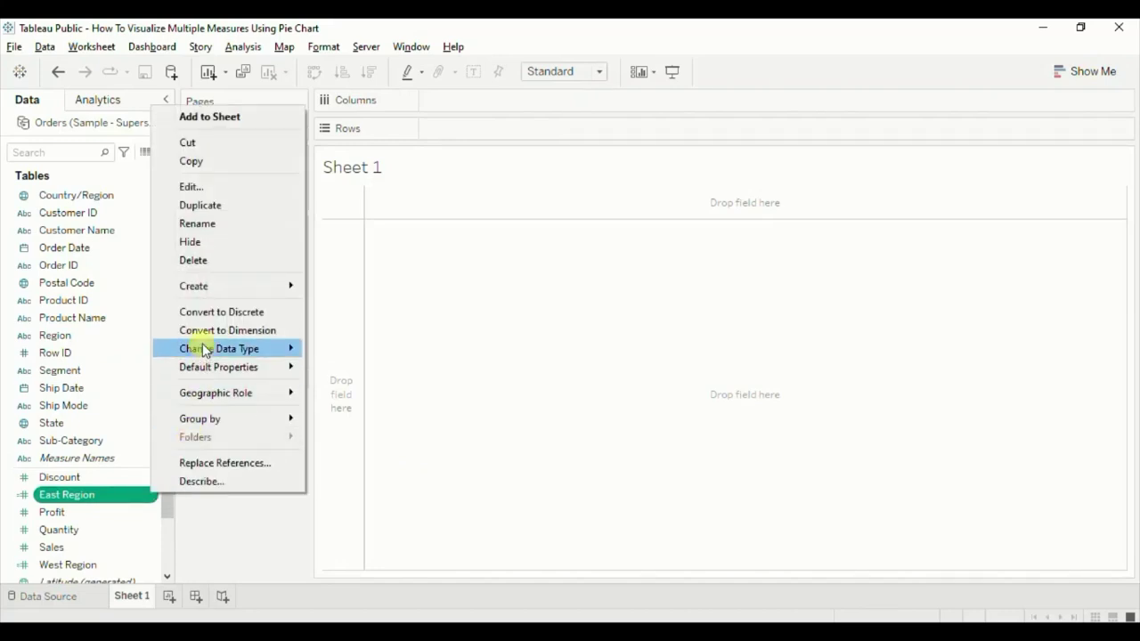
click(210, 207)
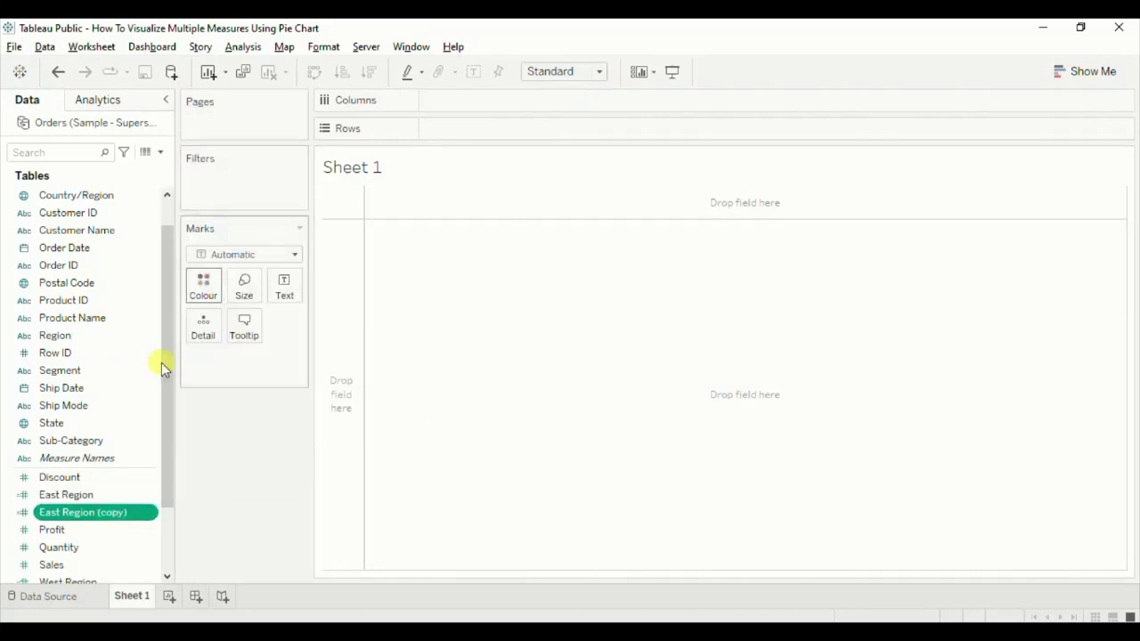
Step: Rename the East Region copy as South Region, replace 'East' with 'South' in its formula and save it
click(152, 515)
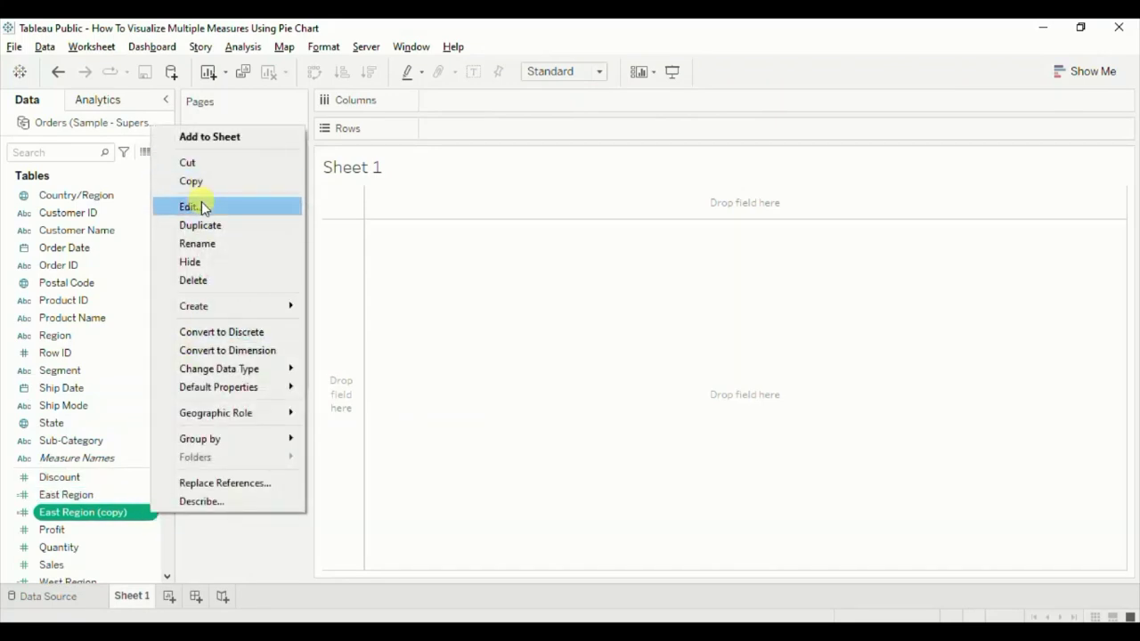
click(204, 205)
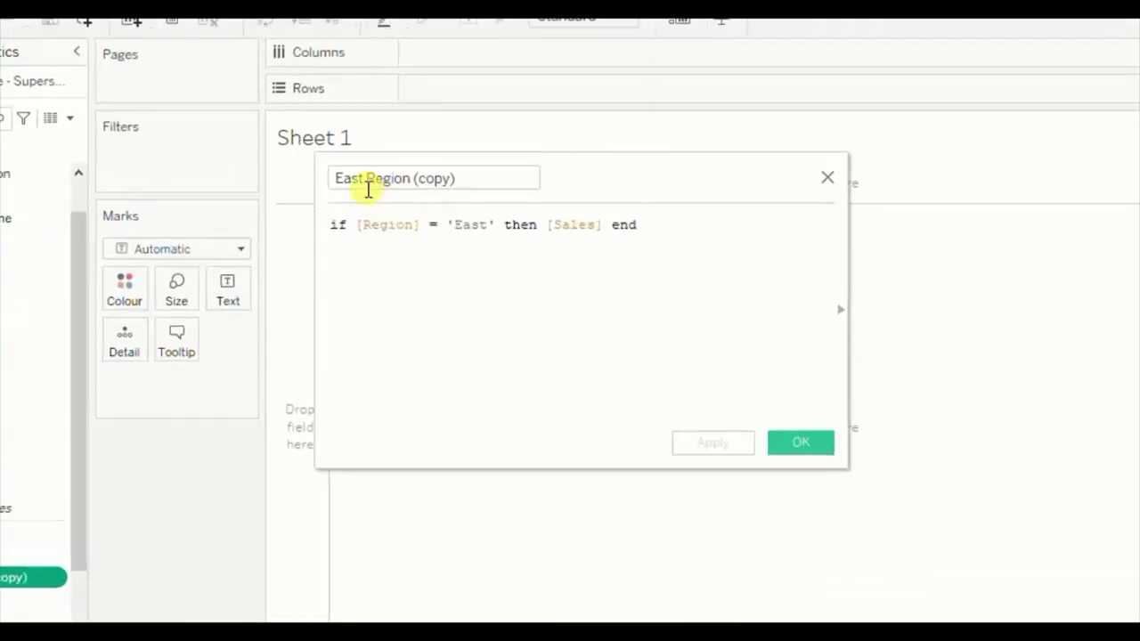
click(353, 184)
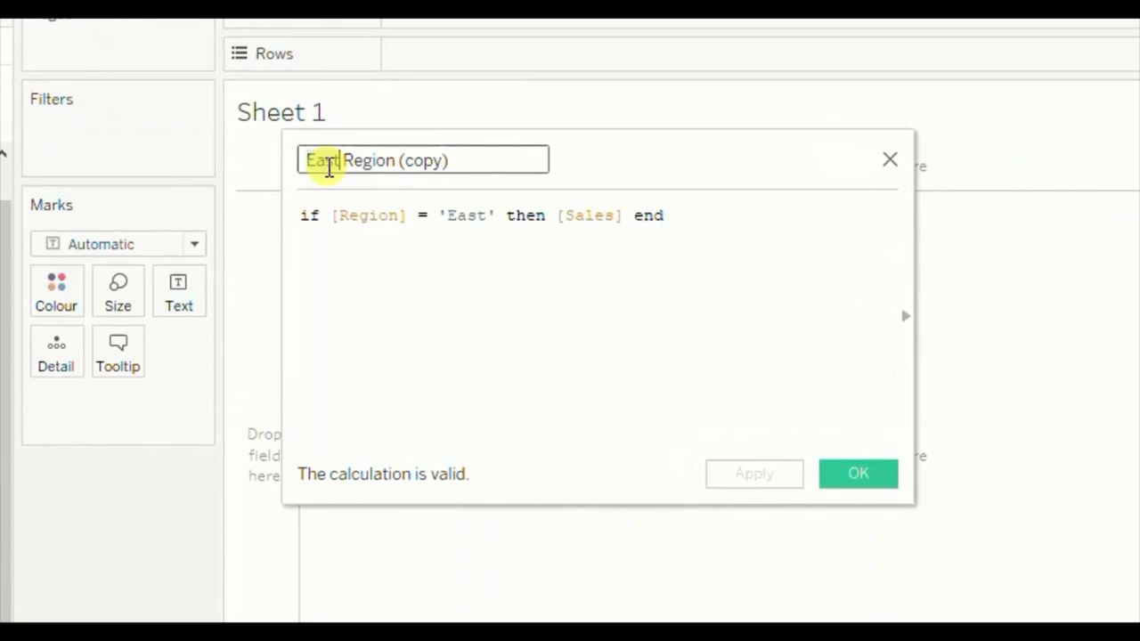
text(South)
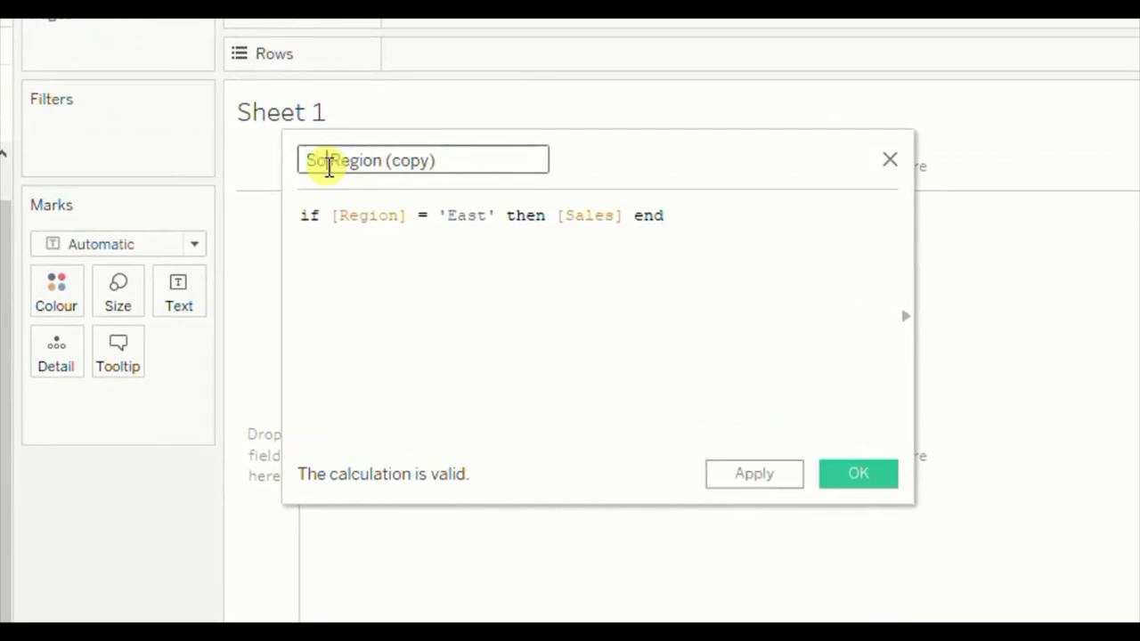
drag(410, 162, 484, 166)
key(BackSpace)
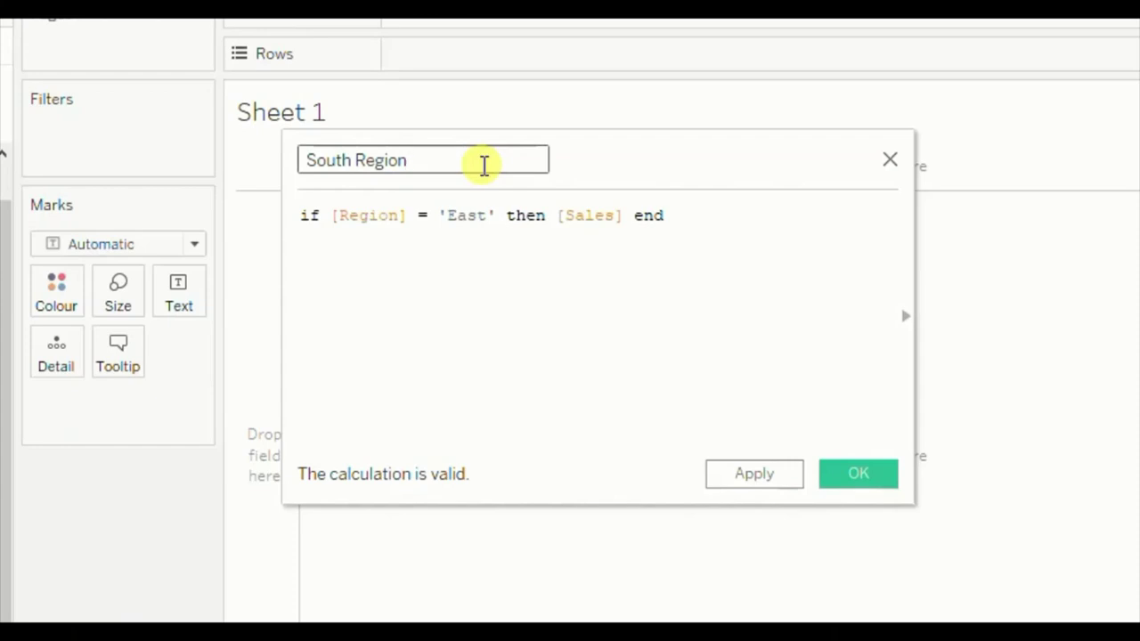
double_click(466, 215)
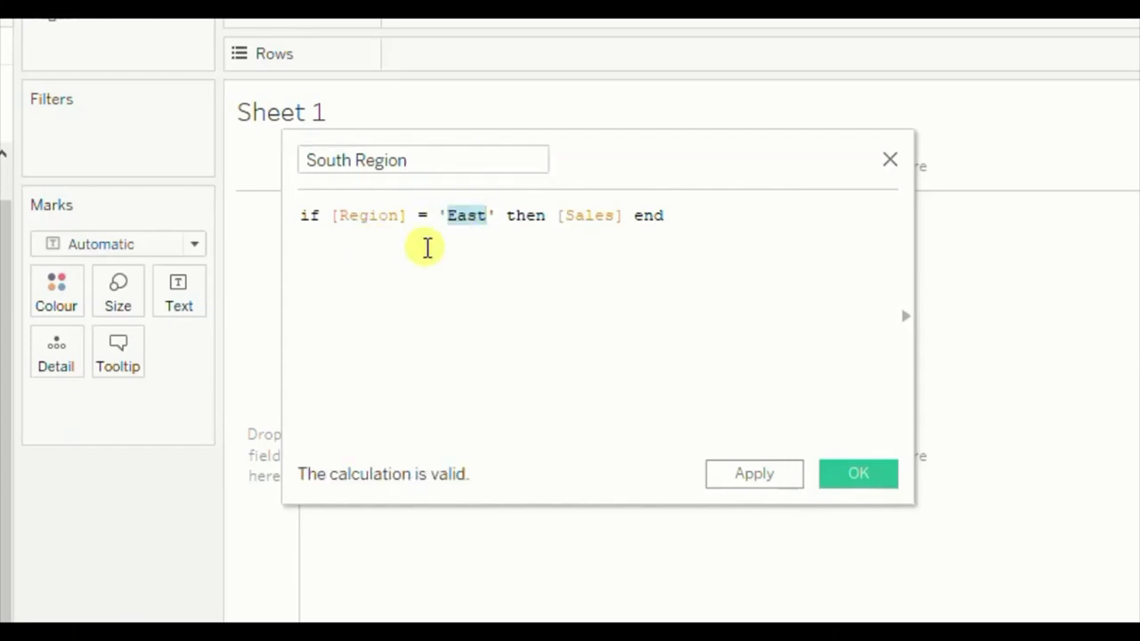
text(South)
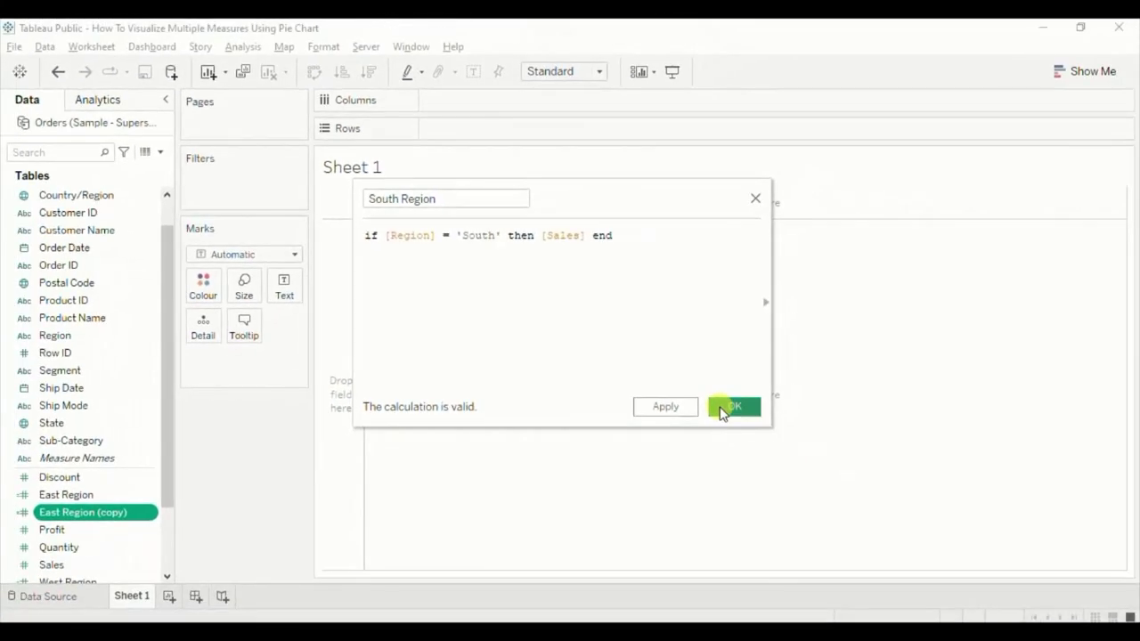
click(729, 407)
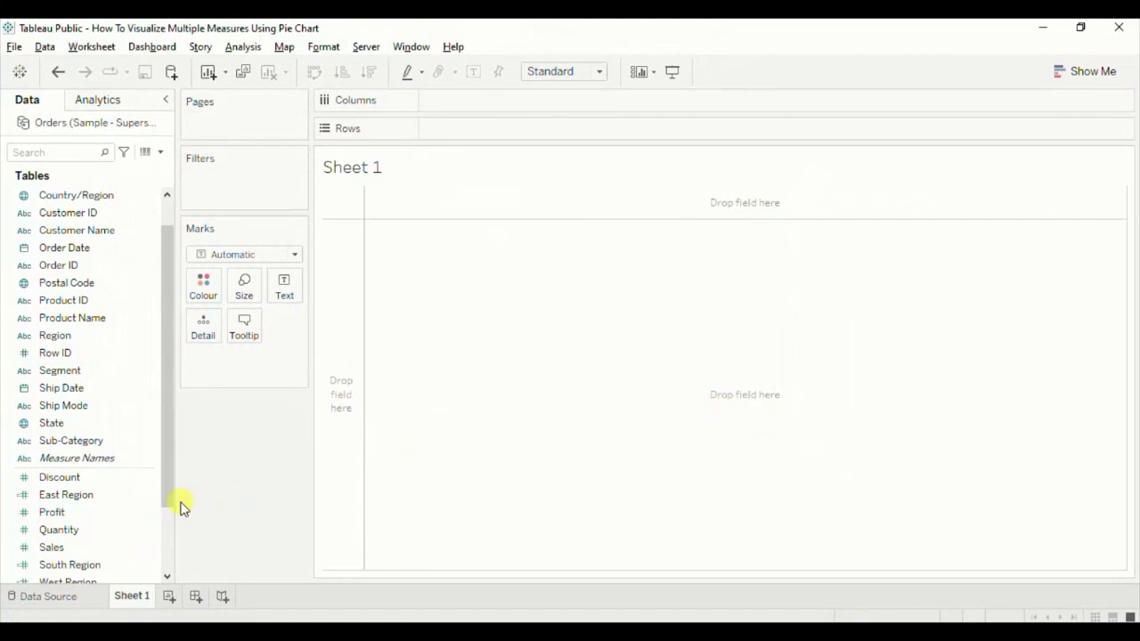
Step: Duplicate the East Region calculated field again and rename the copy as Central Region
right_click(147, 501)
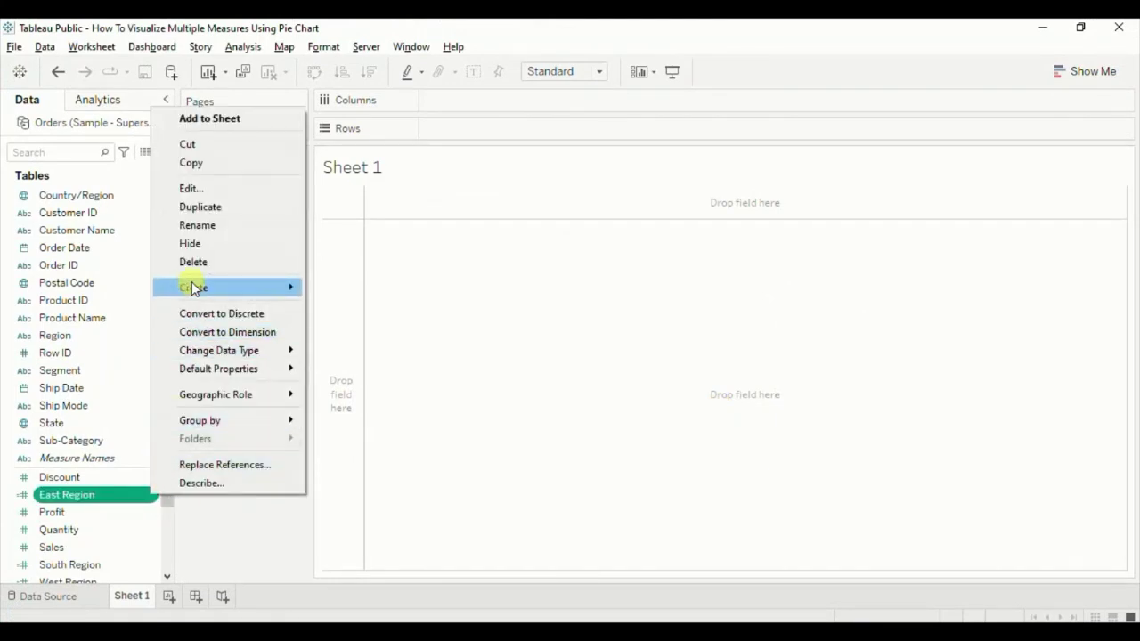
click(194, 215)
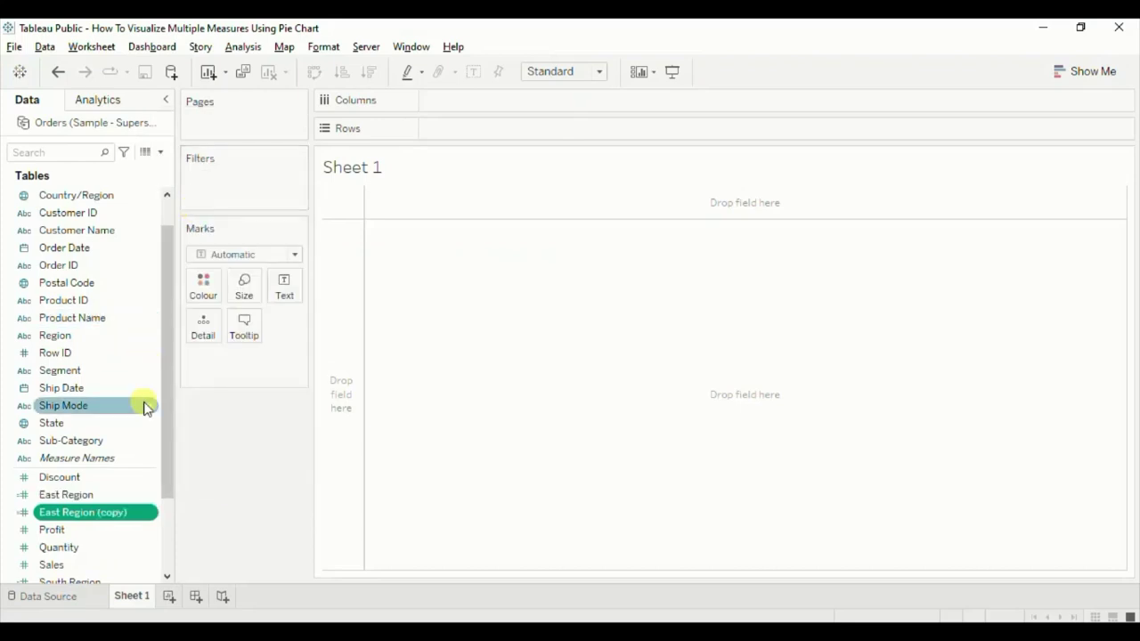
right_click(150, 515)
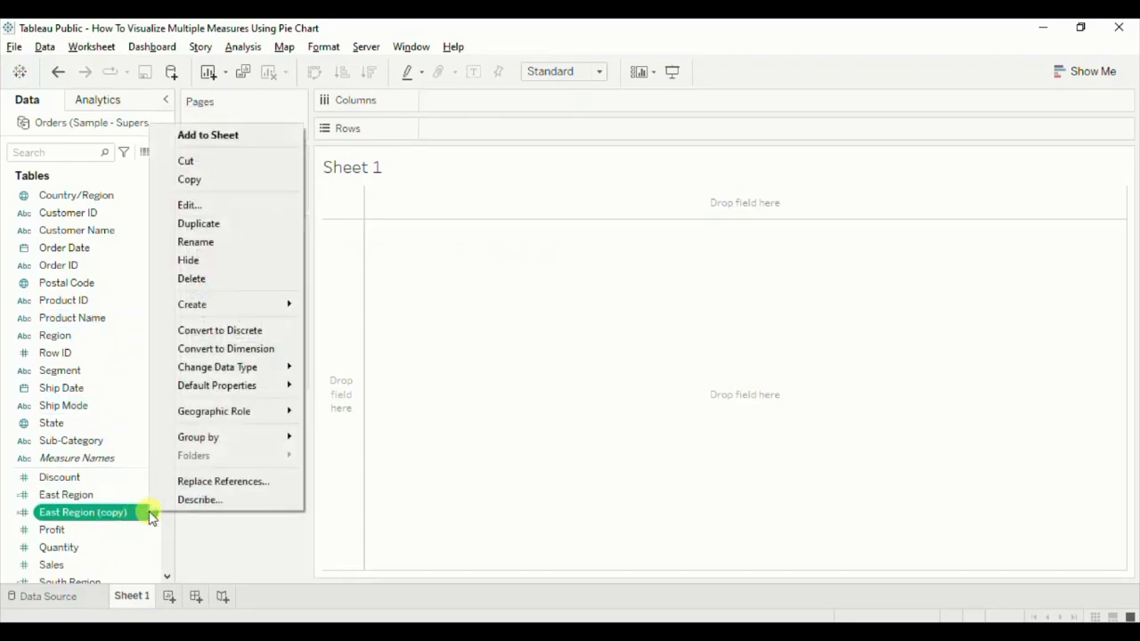
click(205, 204)
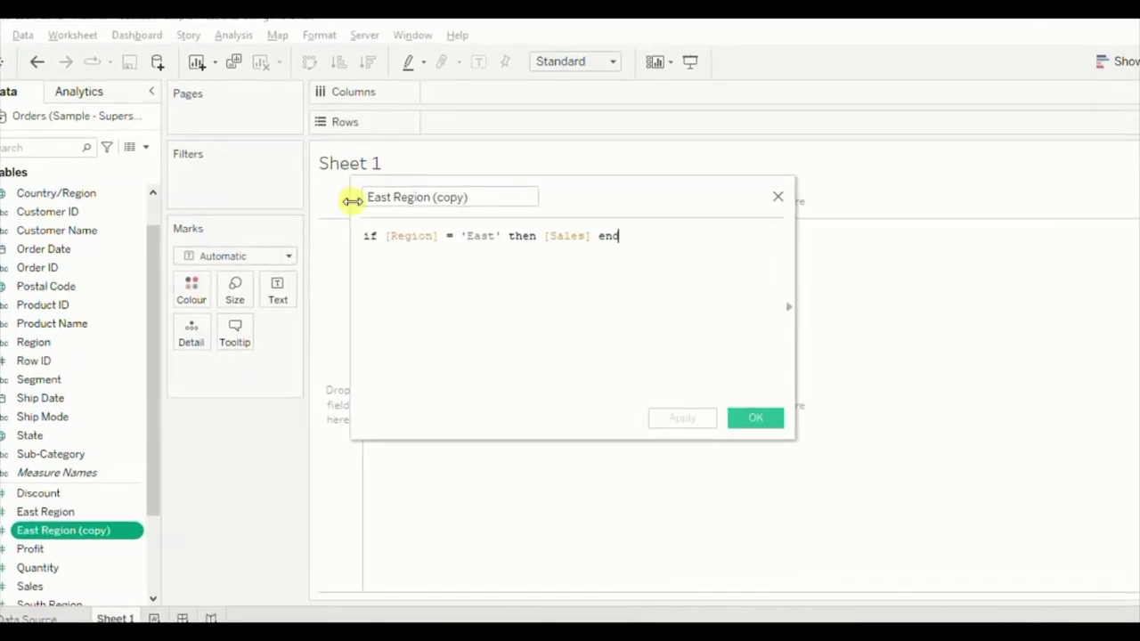
double_click(377, 189)
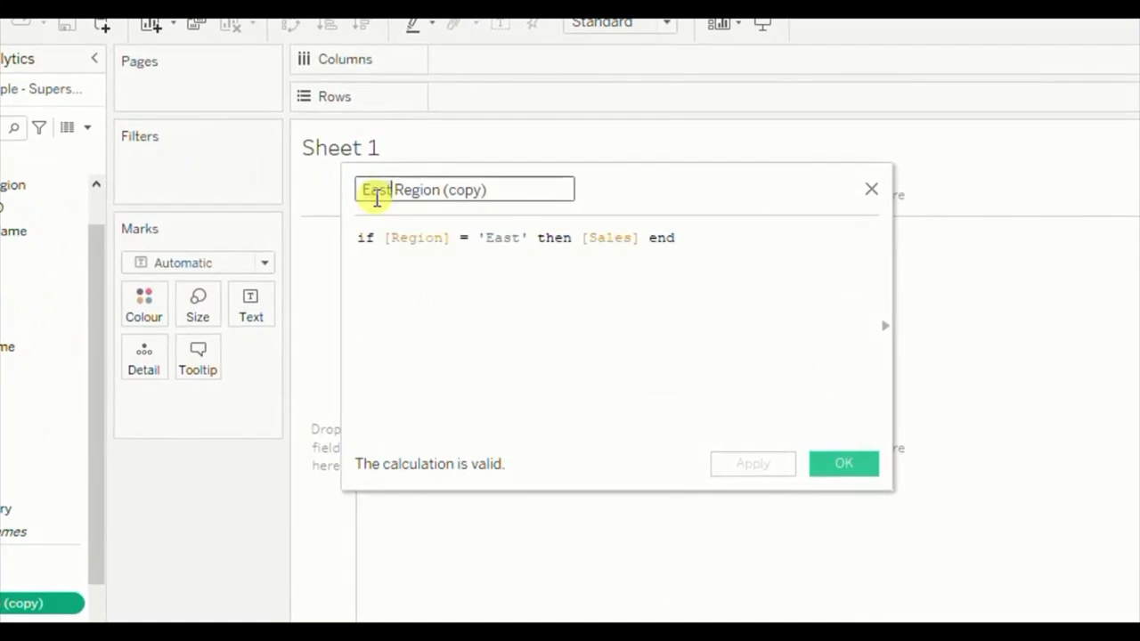
text(Central)
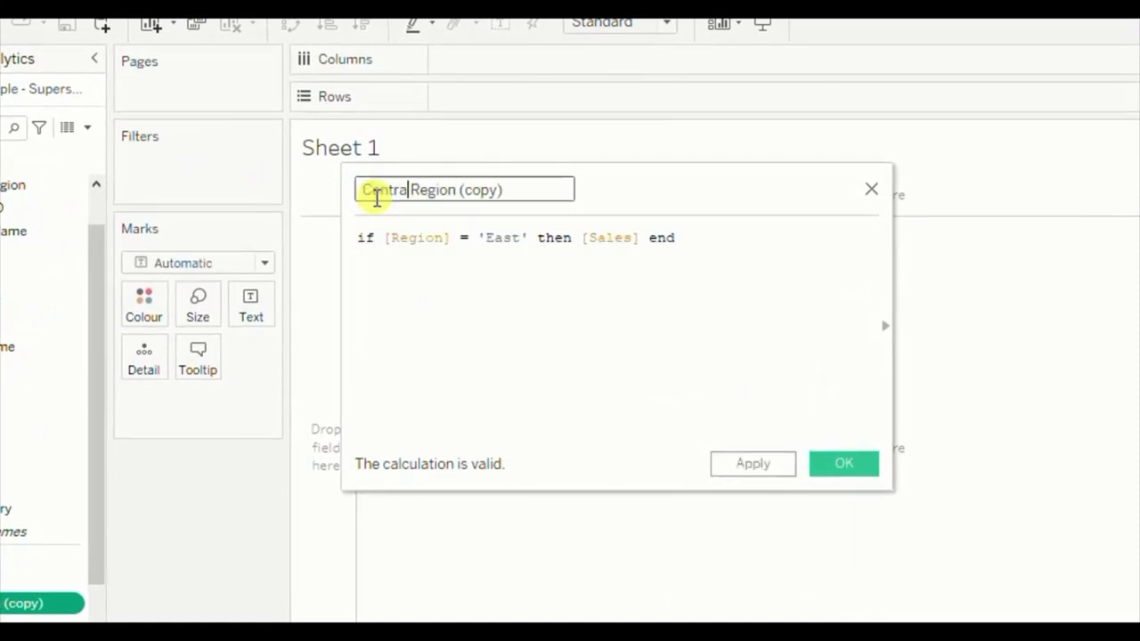
drag(463, 190, 509, 191)
key(BackSpace)
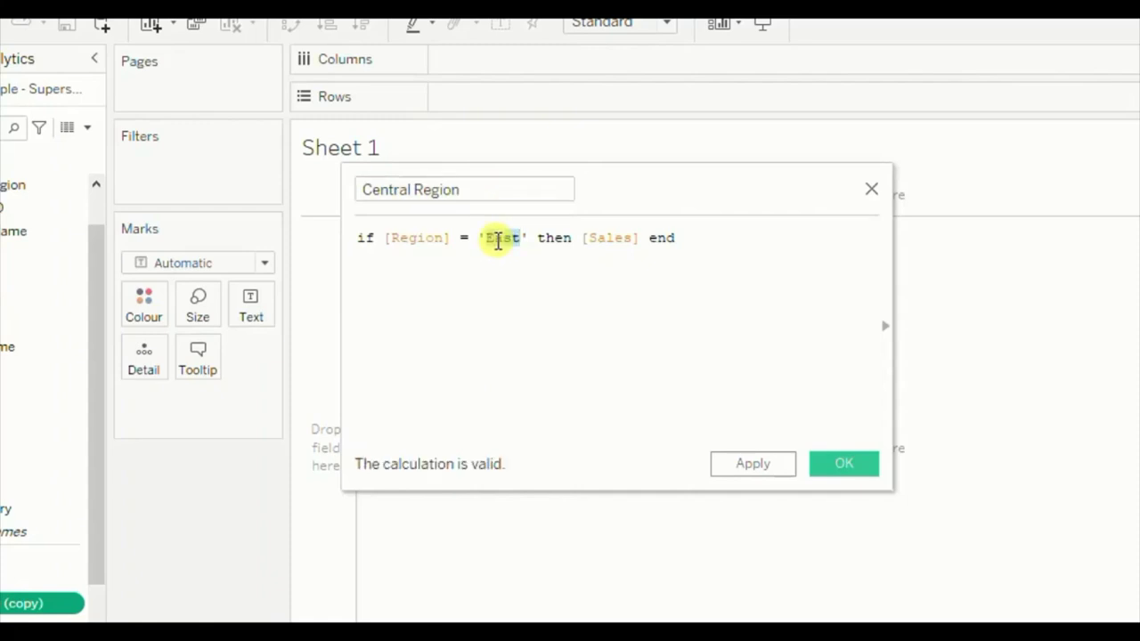
Step: Replace 'East' with 'Central' in the Central Region formula and save the calculated field
key(BackSpace)
text(Central)
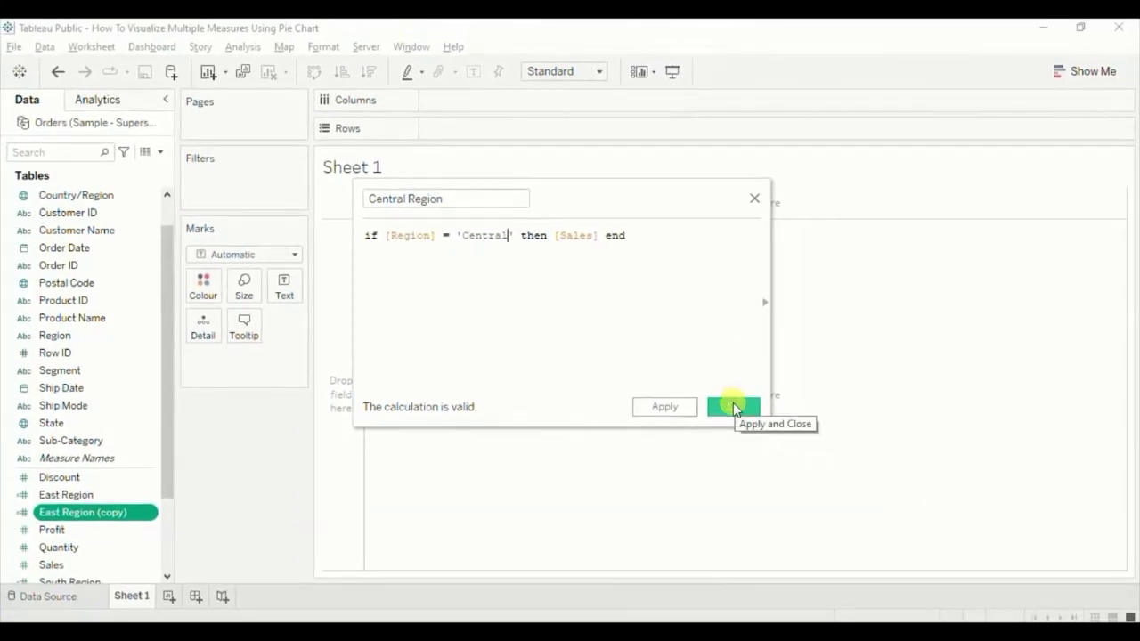
click(733, 408)
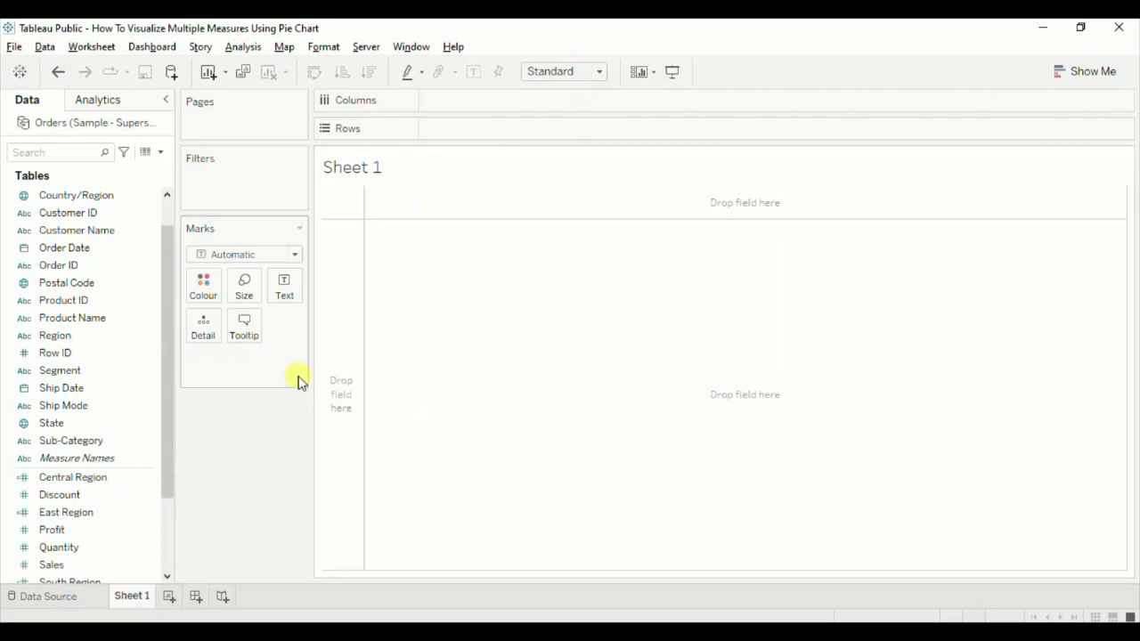
Step: Place the Central Region, East Region, South Region and West Region measures together on the Text mark of Sheet 1
drag(168, 483, 168, 540)
click(67, 527)
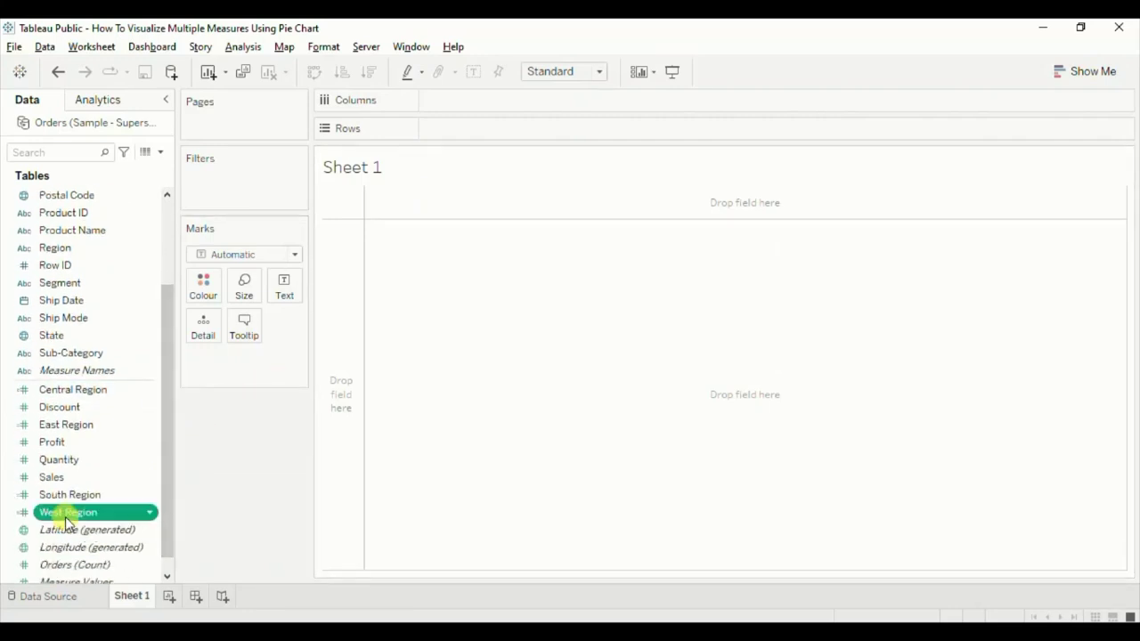
click(67, 496)
ctrl+click(64, 391)
click(62, 428)
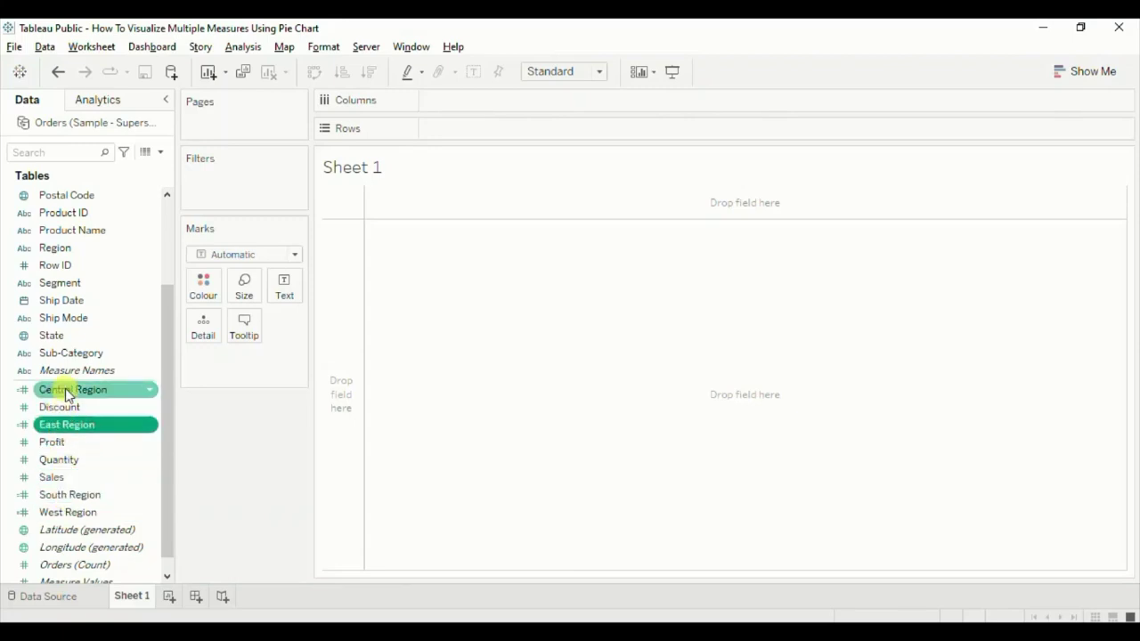
ctrl+click(67, 392)
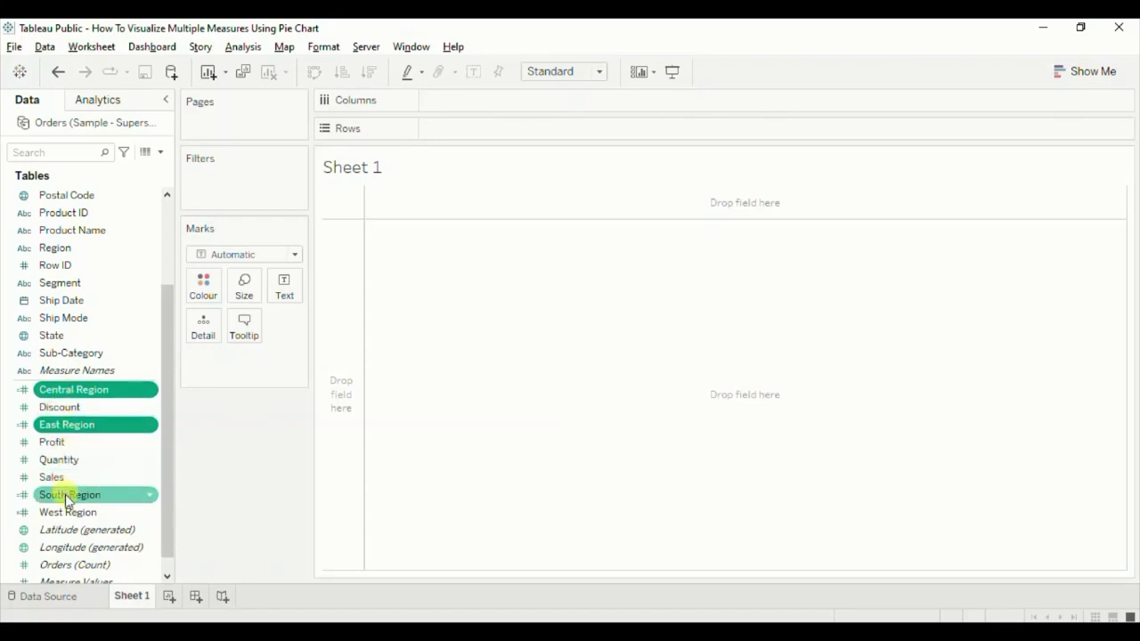
ctrl+click(65, 494)
ctrl+click(68, 513)
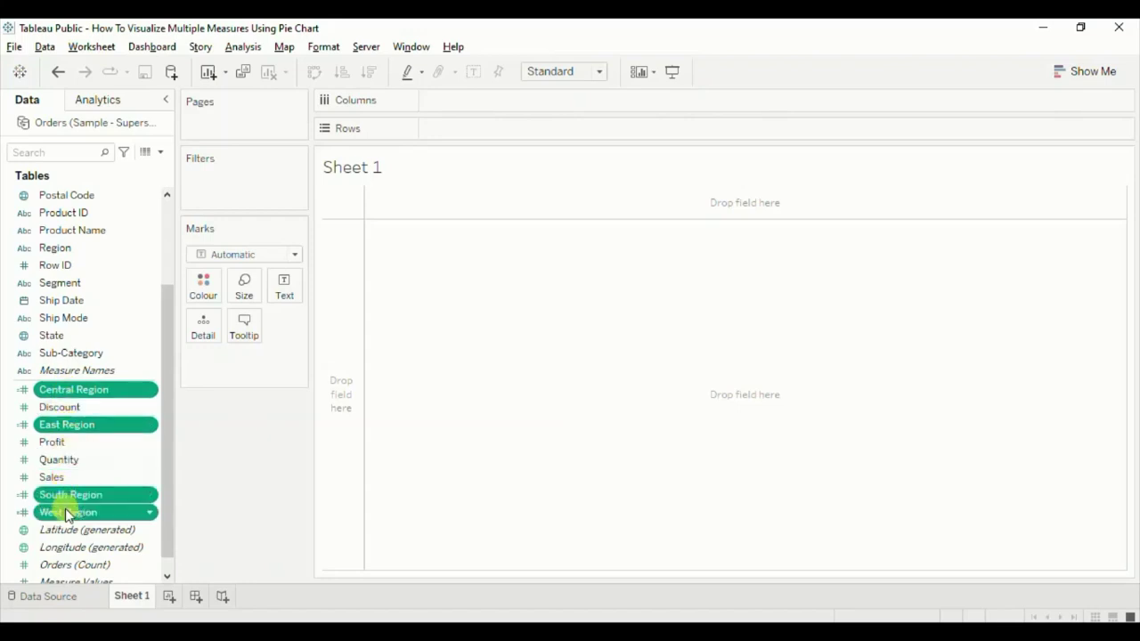
drag(67, 515, 281, 284)
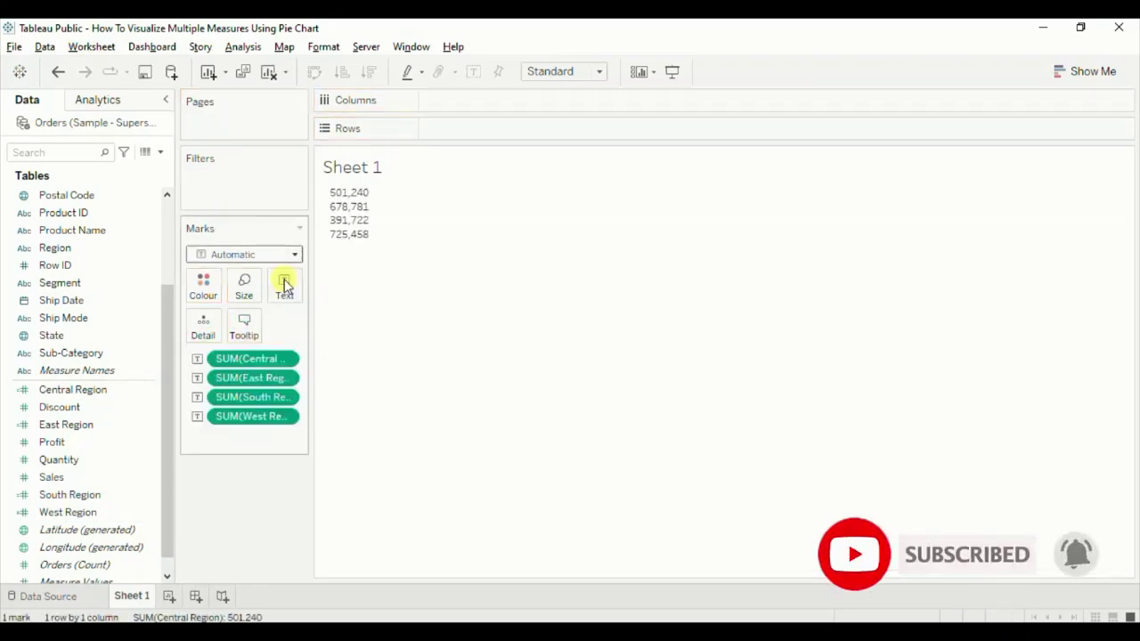
mouse_move(358, 239)
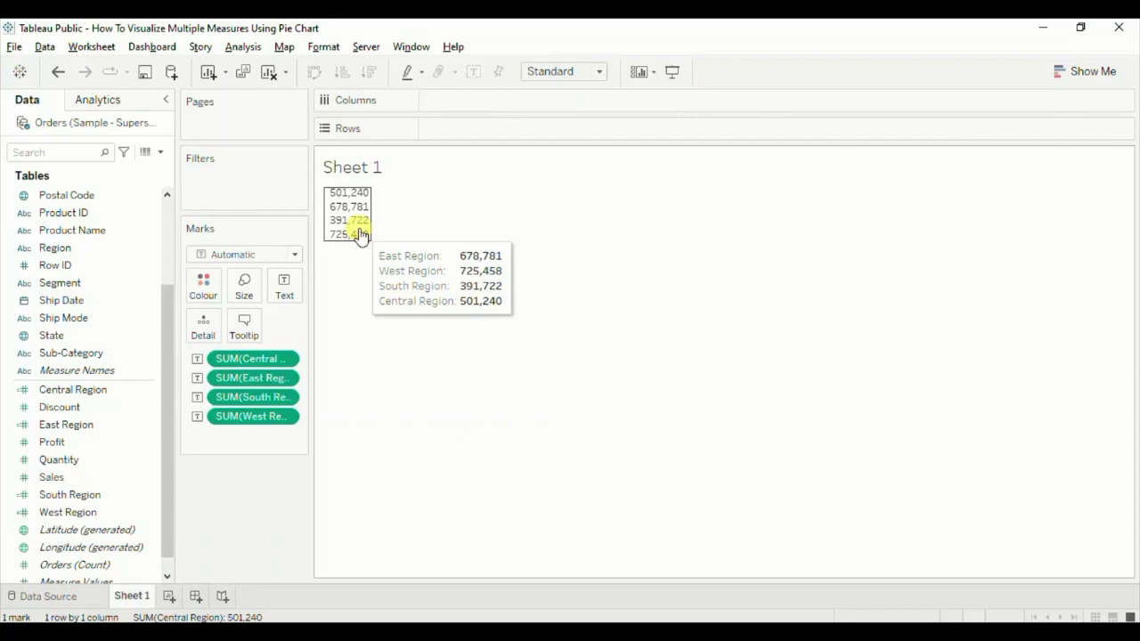
Step: Create a new calculated field named West
click(134, 481)
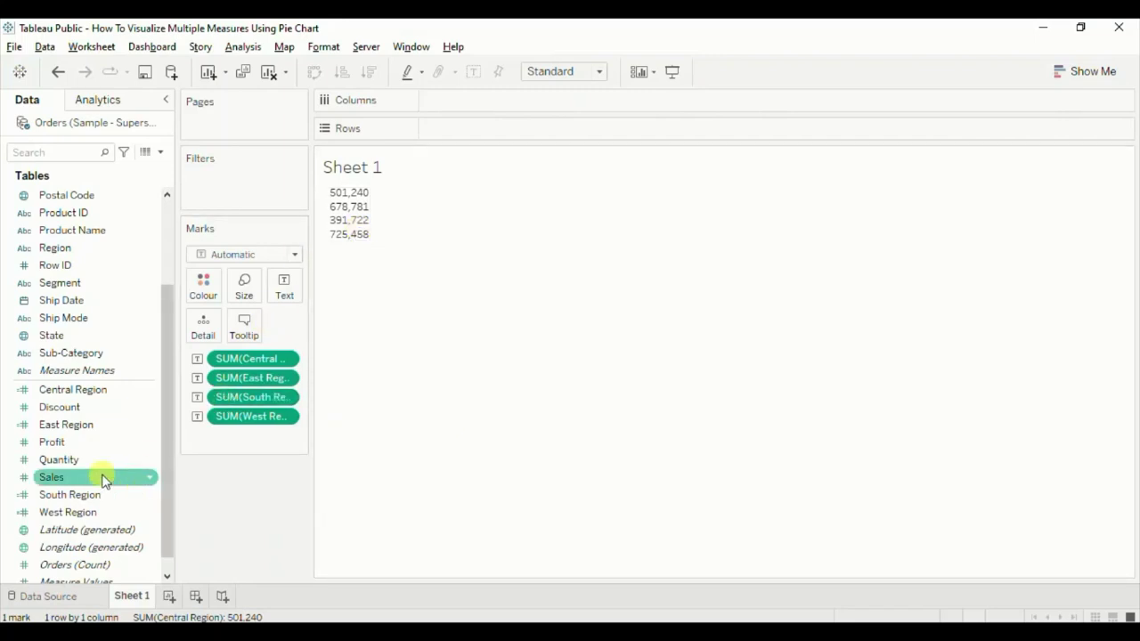
click(161, 155)
click(157, 172)
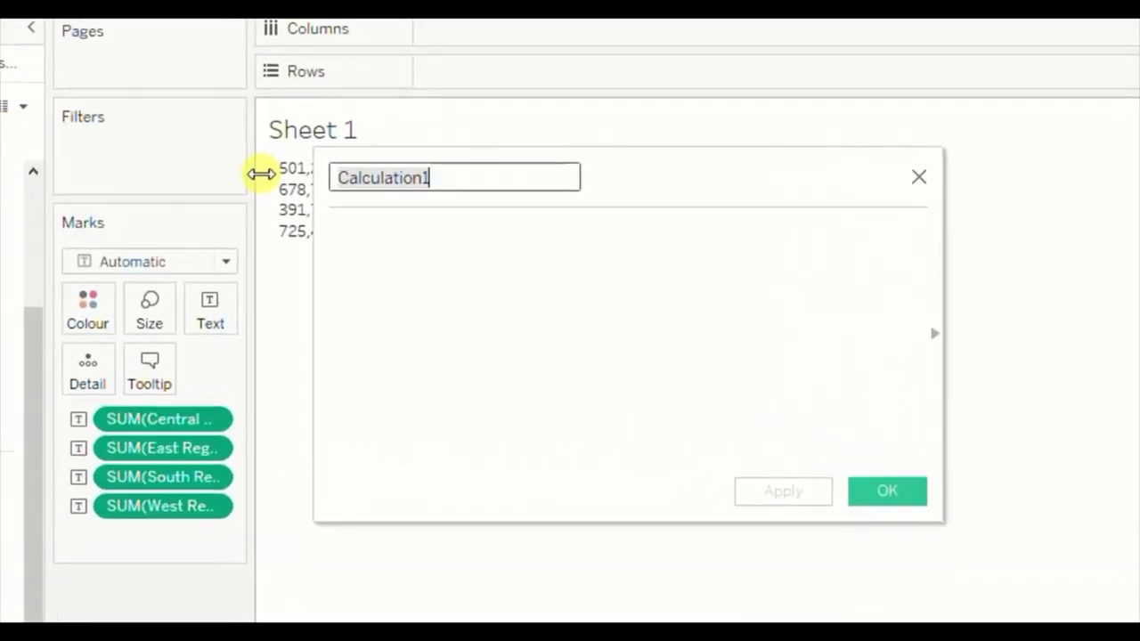
text(West)
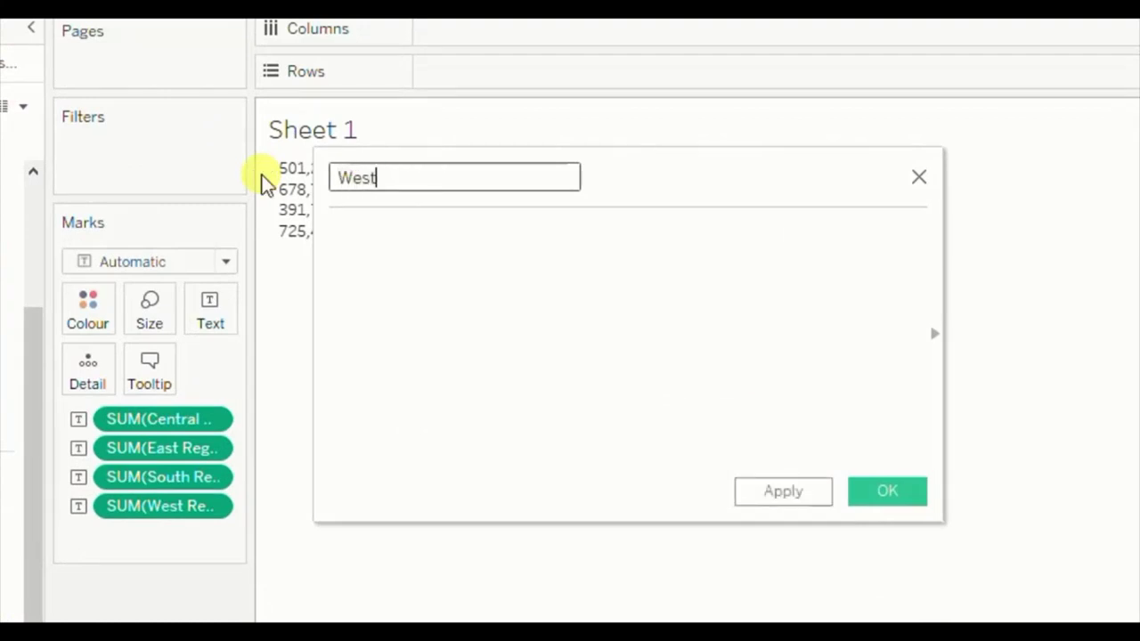
Step: Enter SUM([West Region])/ as the start of the West formula
click(381, 239)
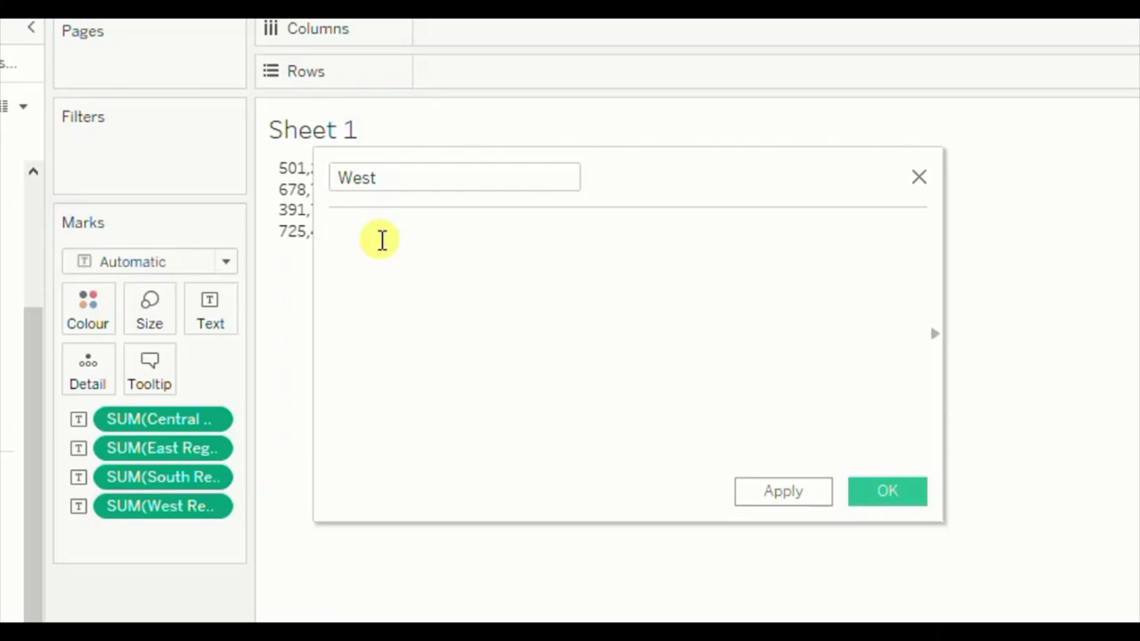
text(sum)
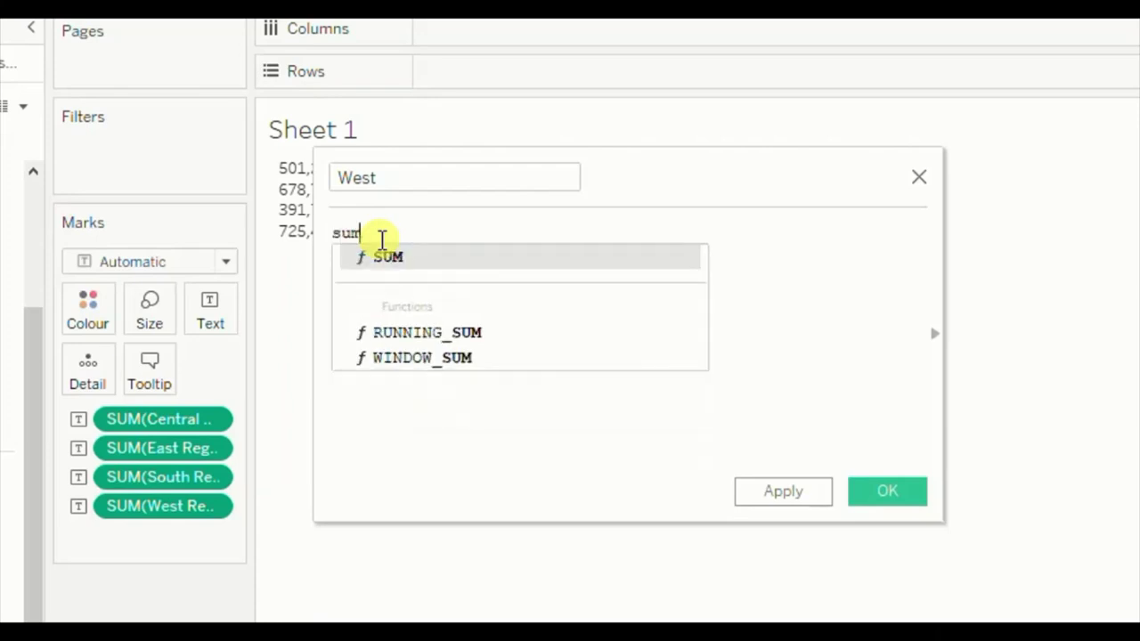
key(Return)
text(wes)
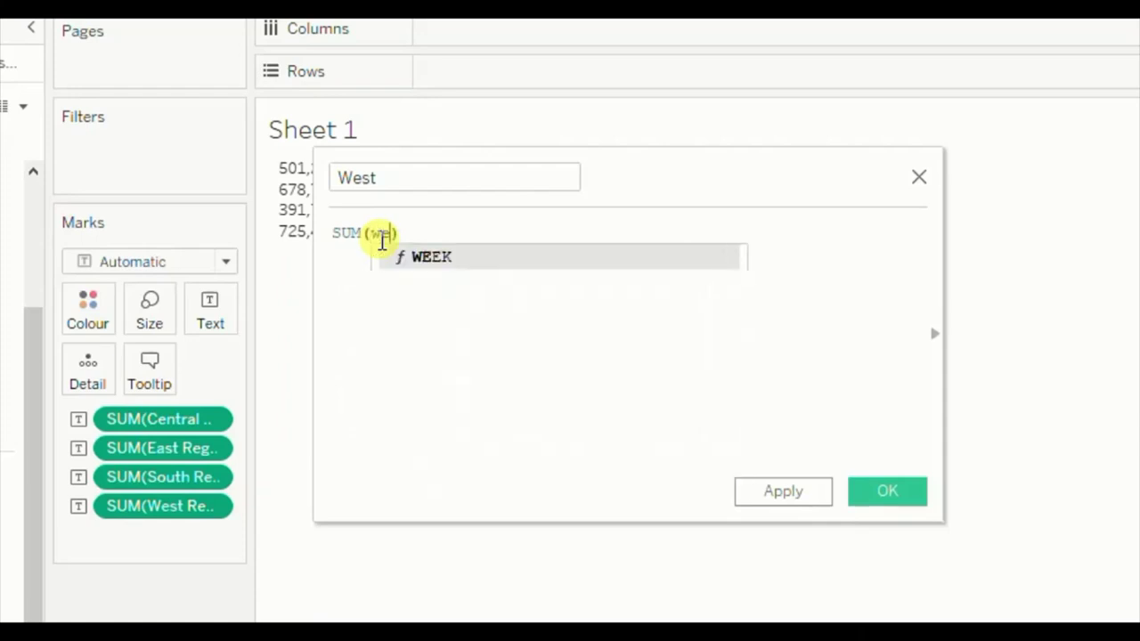
key(Return)
text(/)
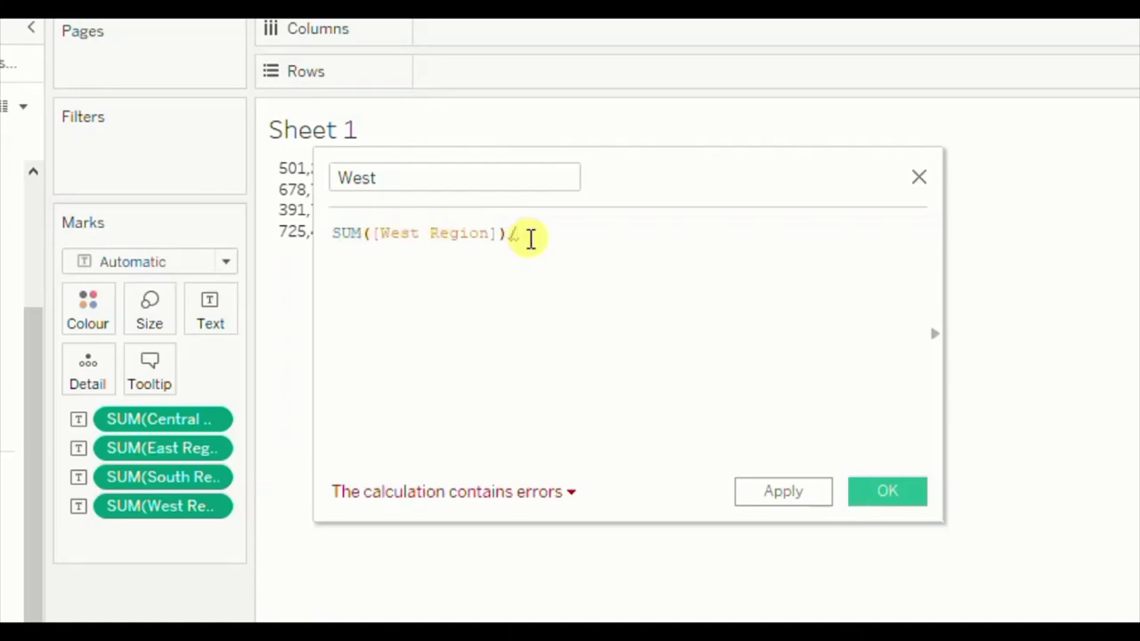
Step: Start the denominator of the West formula with (SUM([West Region])+ SUM([East Region])
text(()
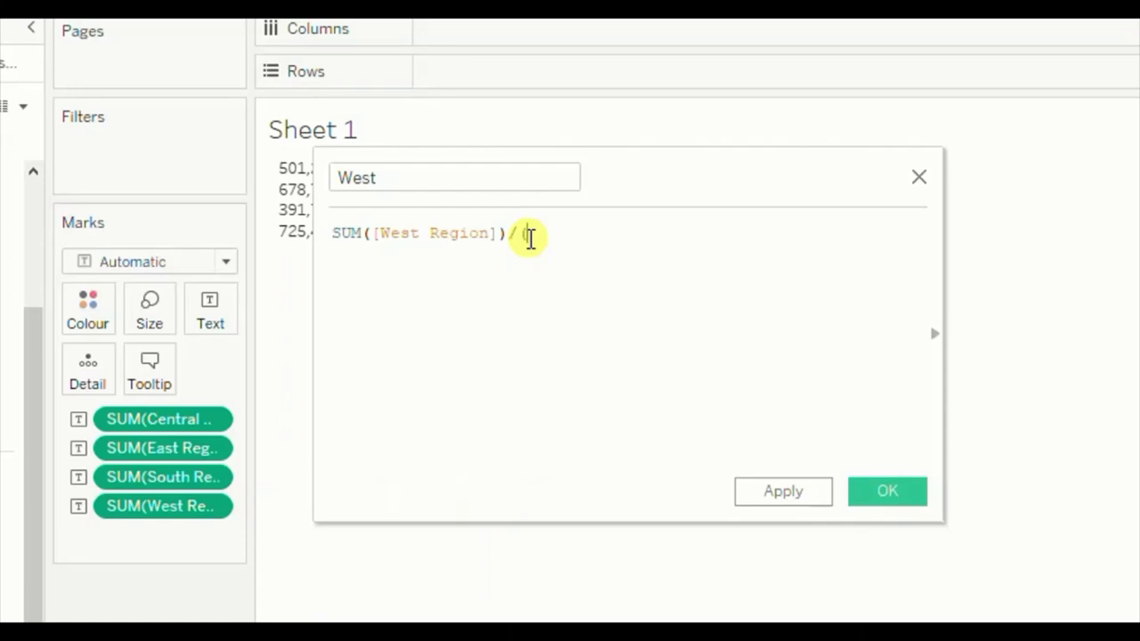
text(SUM)
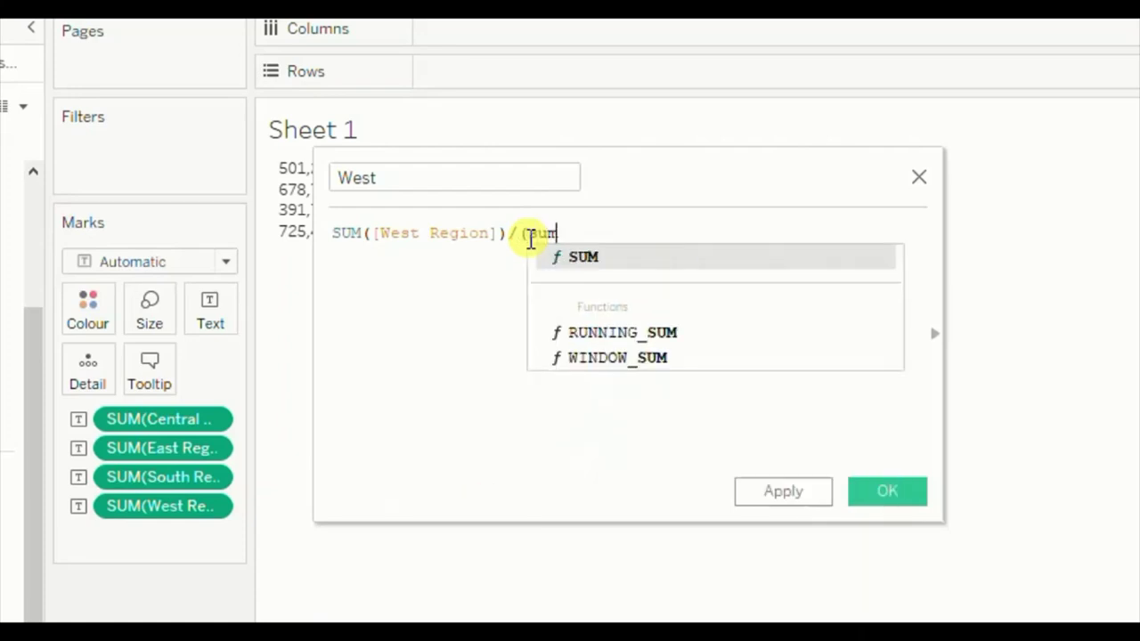
key(Return)
text(wes)
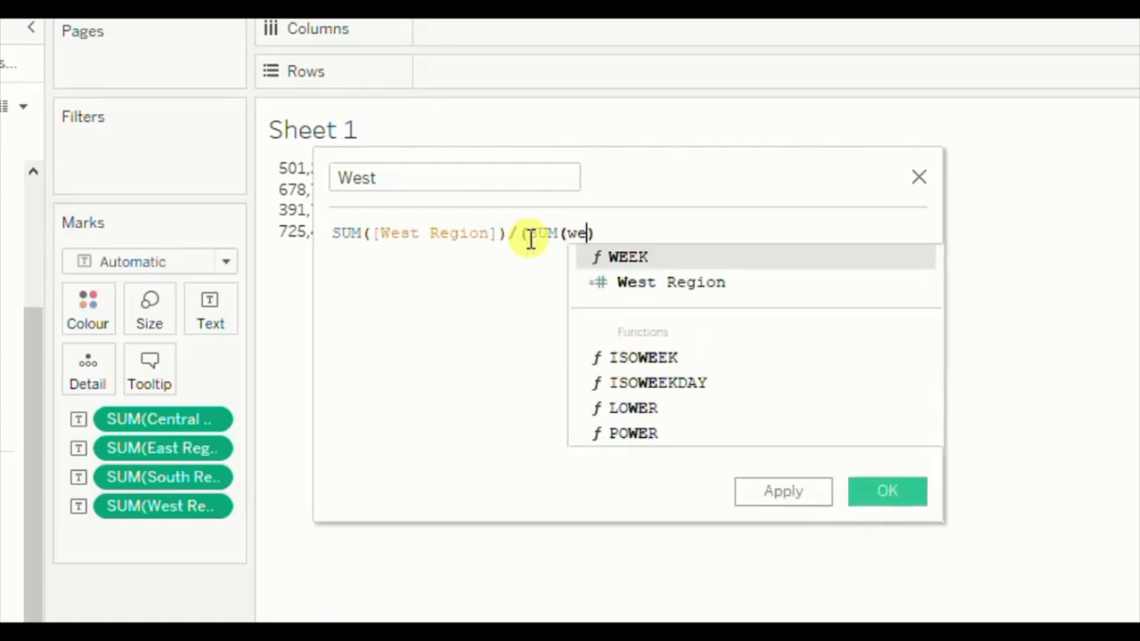
key(Return)
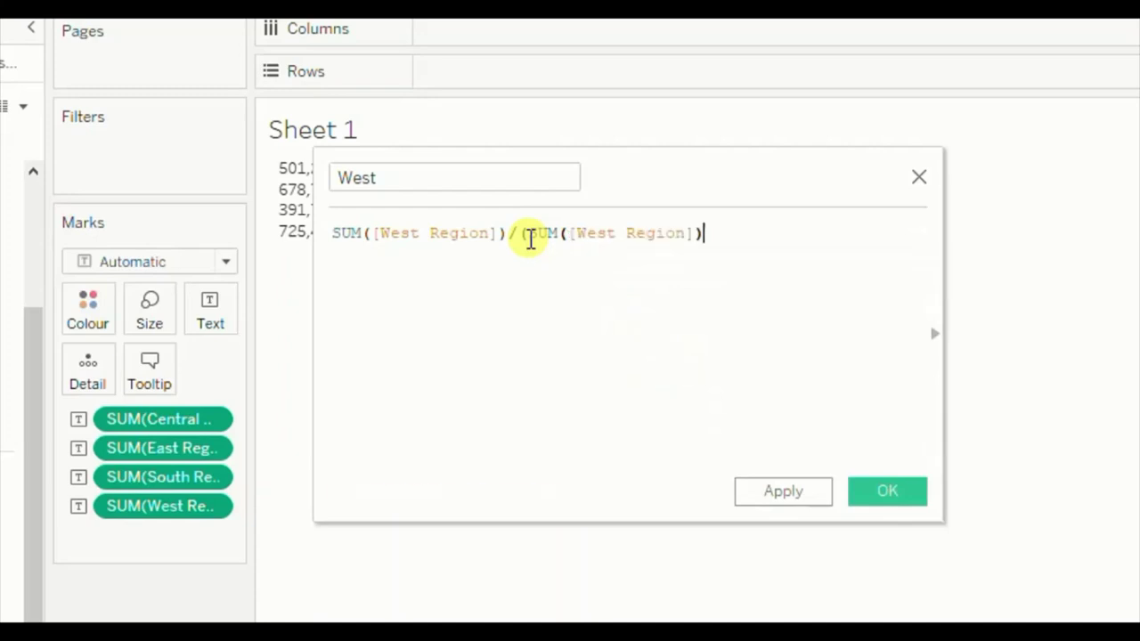
text(+ sum)
key(Return)
text(east)
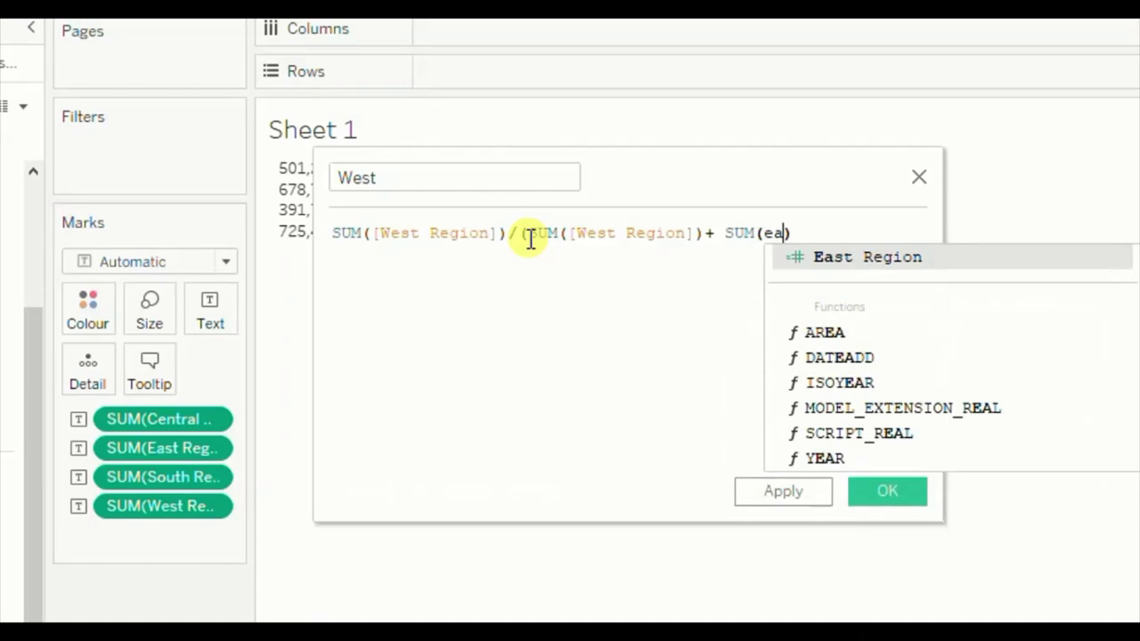
key(Return)
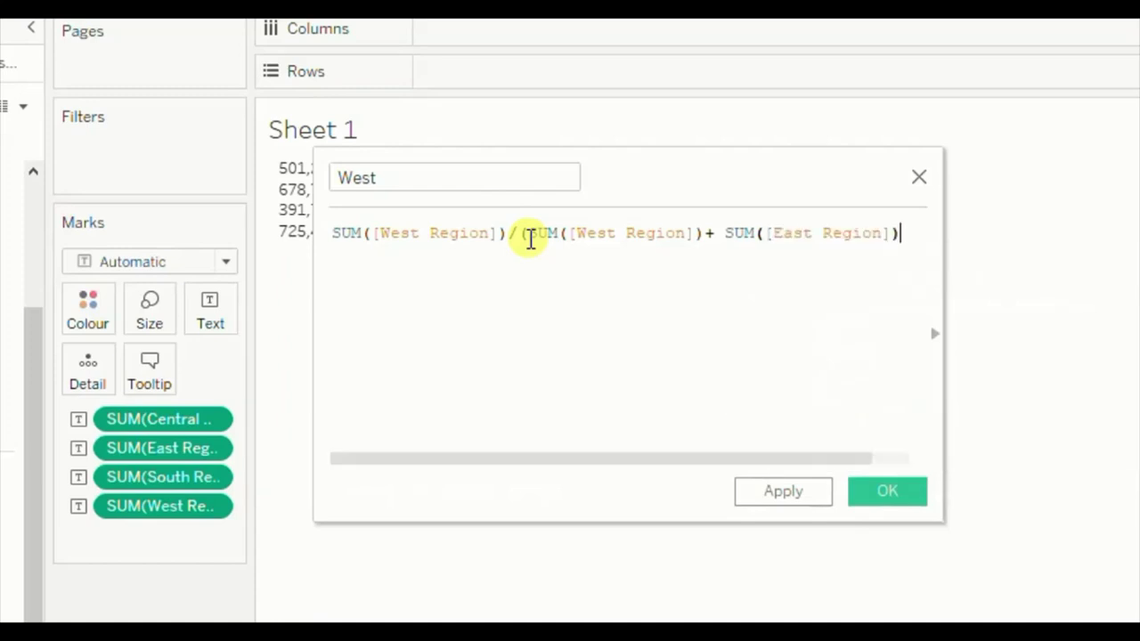
Step: Complete the West denominator with +SUM([Central Region]) and, on a second line, +SUM([South Region])), and save the calculated field
text(+sum)
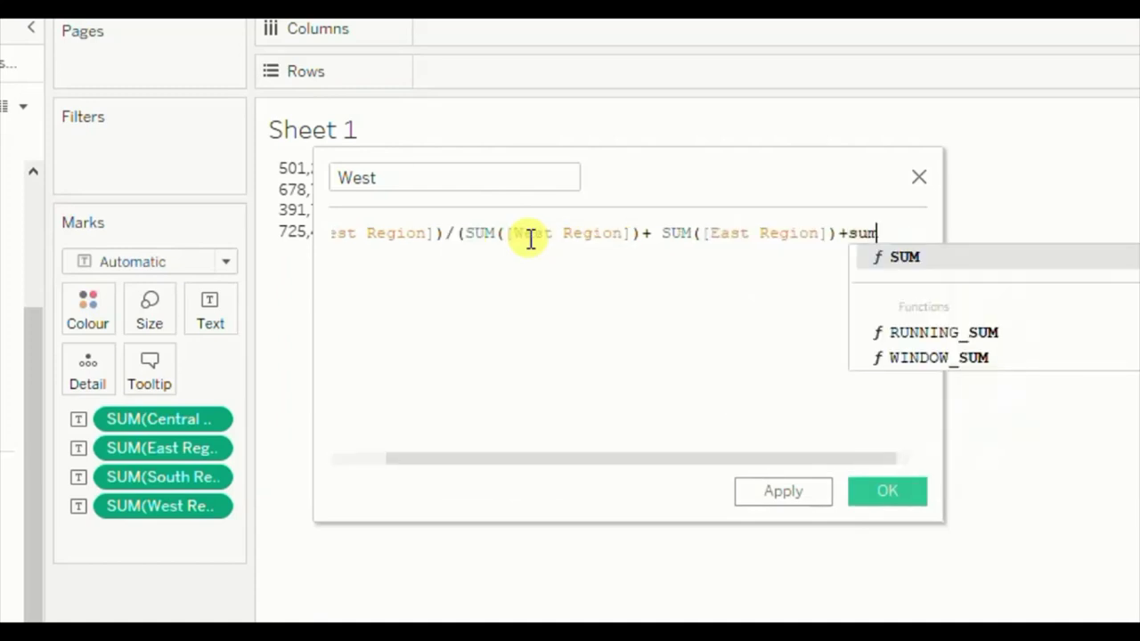
key(Return)
text(cent)
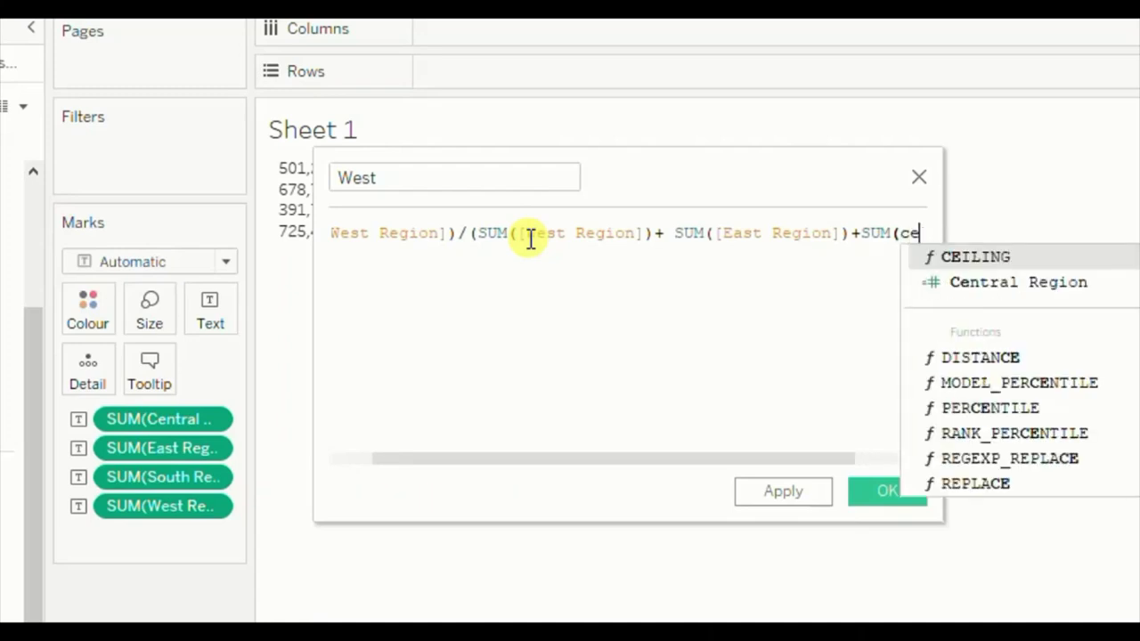
key(Return)
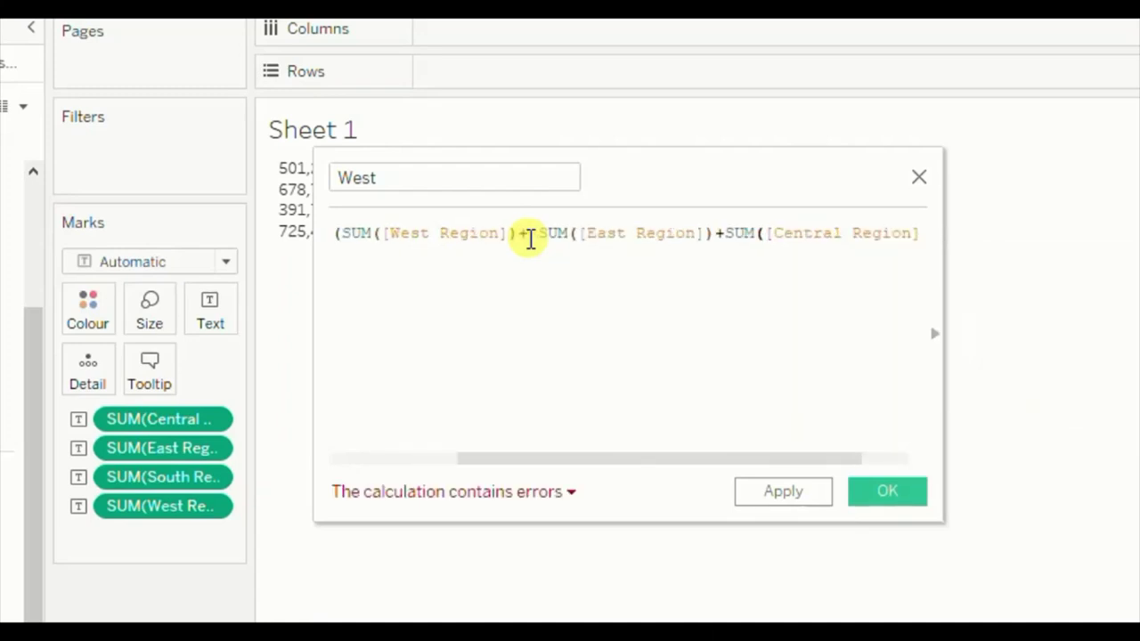
click(530, 239)
text(su)
key(Return)
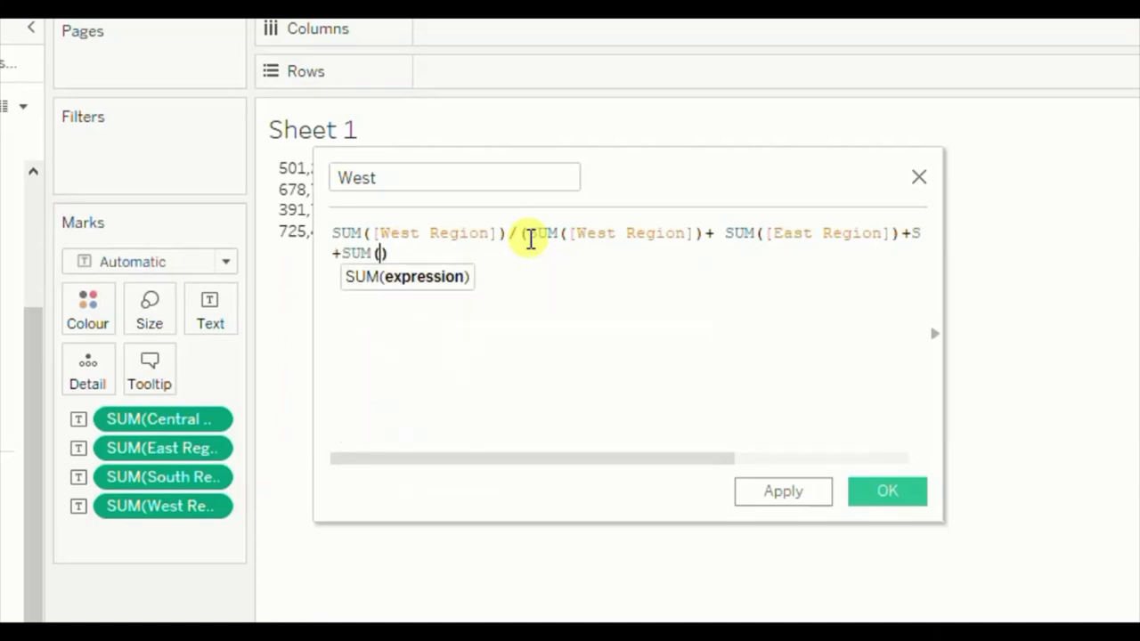
text(sou)
key(Return)
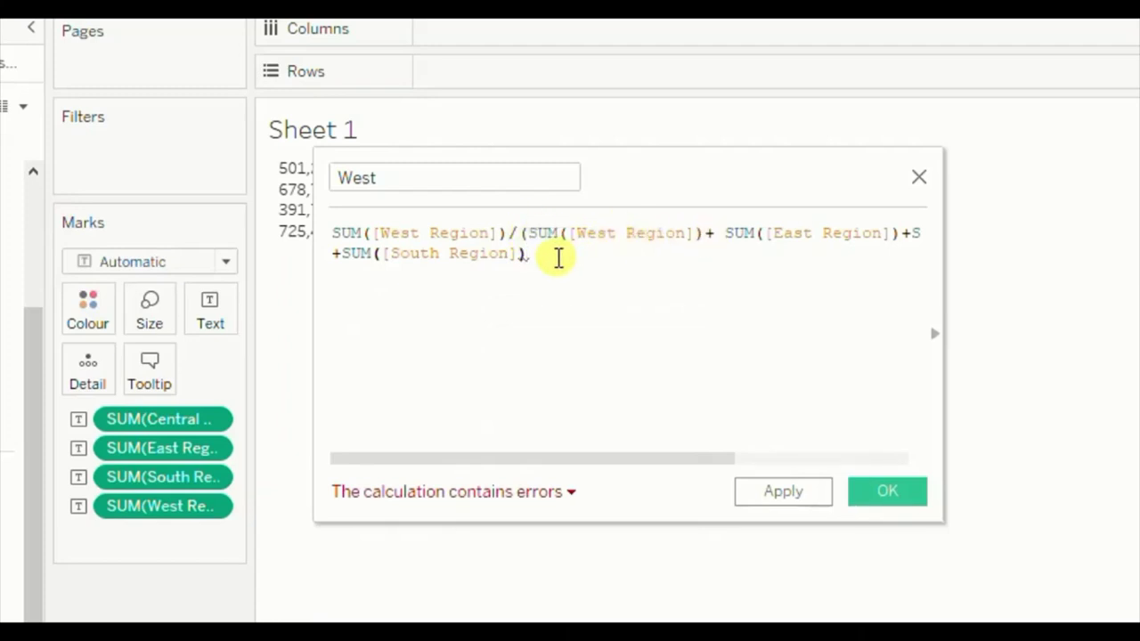
text())
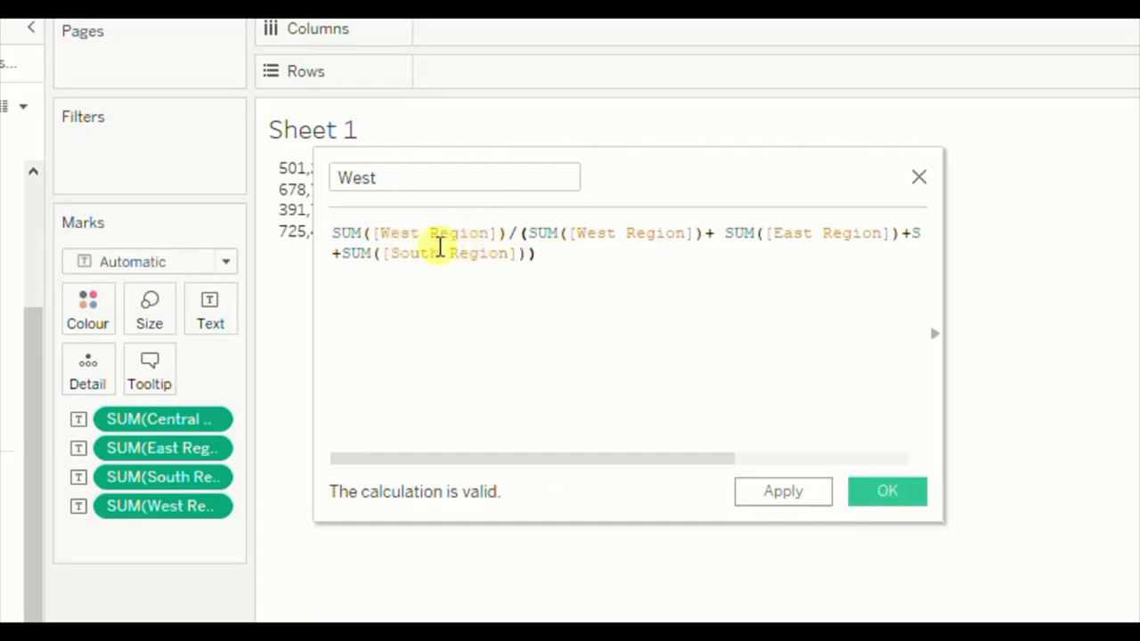
drag(364, 233, 470, 234)
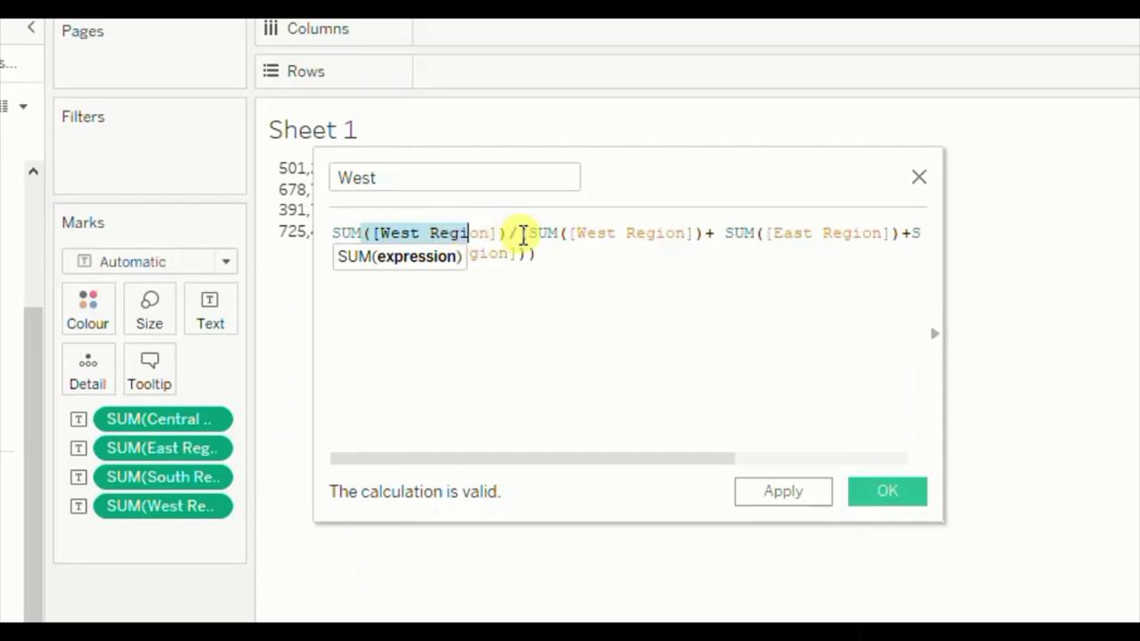
drag(527, 234, 547, 255)
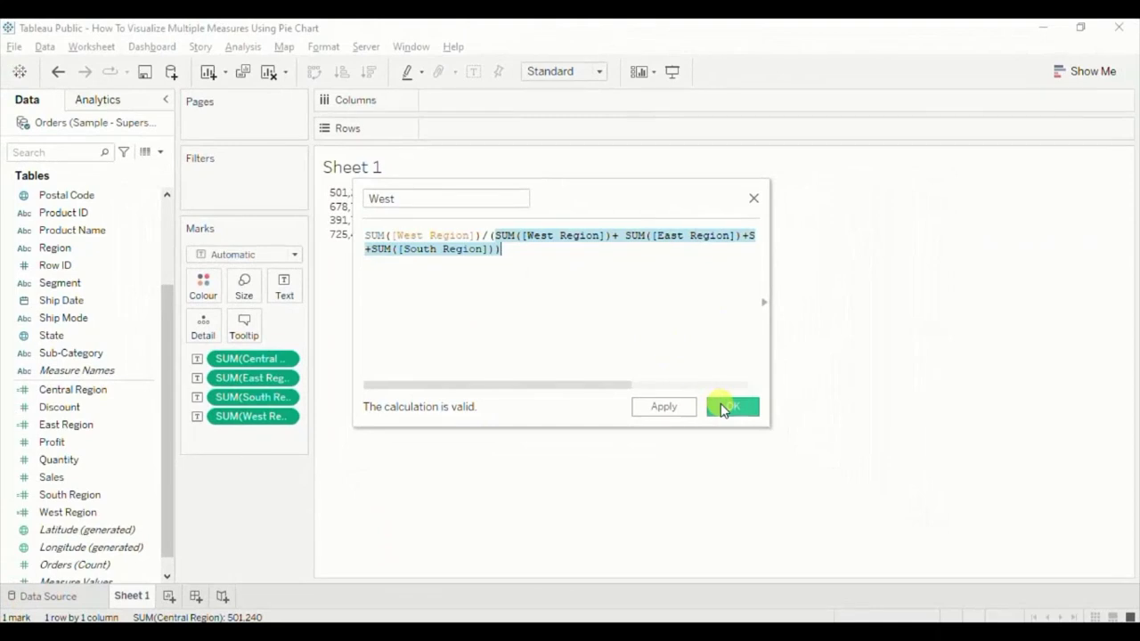
click(728, 407)
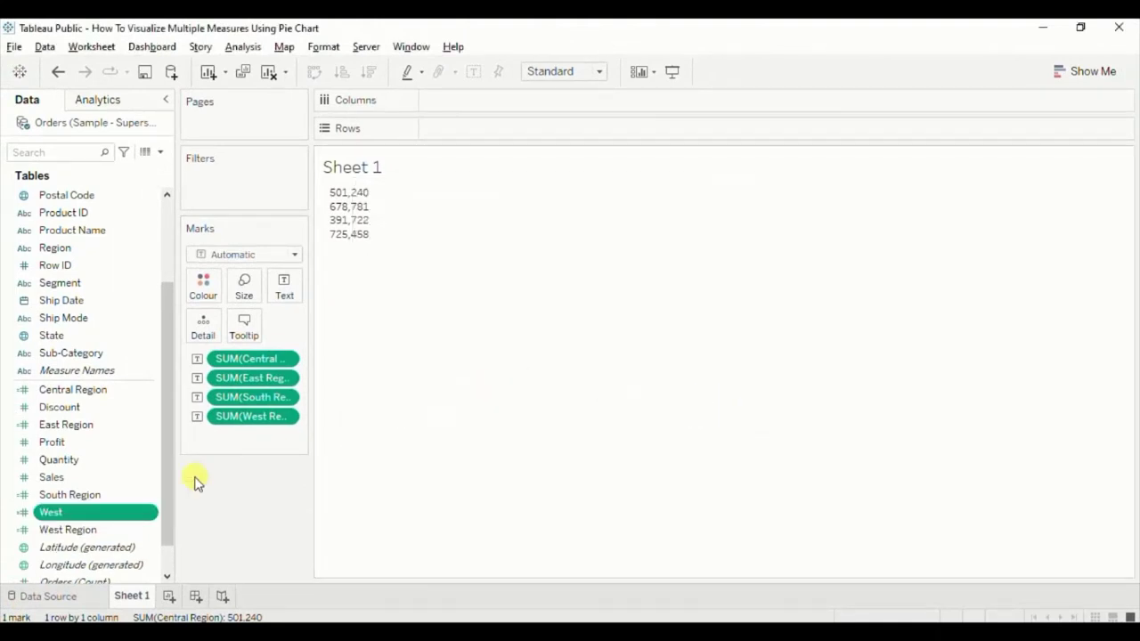
Step: Duplicate the West calculated field and rename the copy East
click(150, 517)
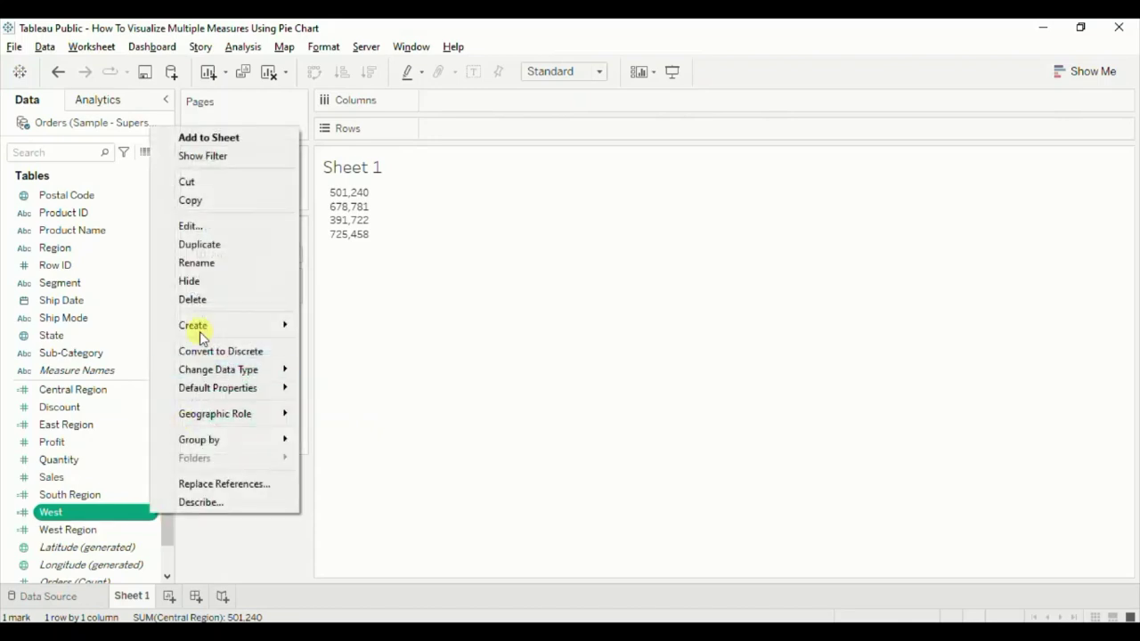
click(200, 245)
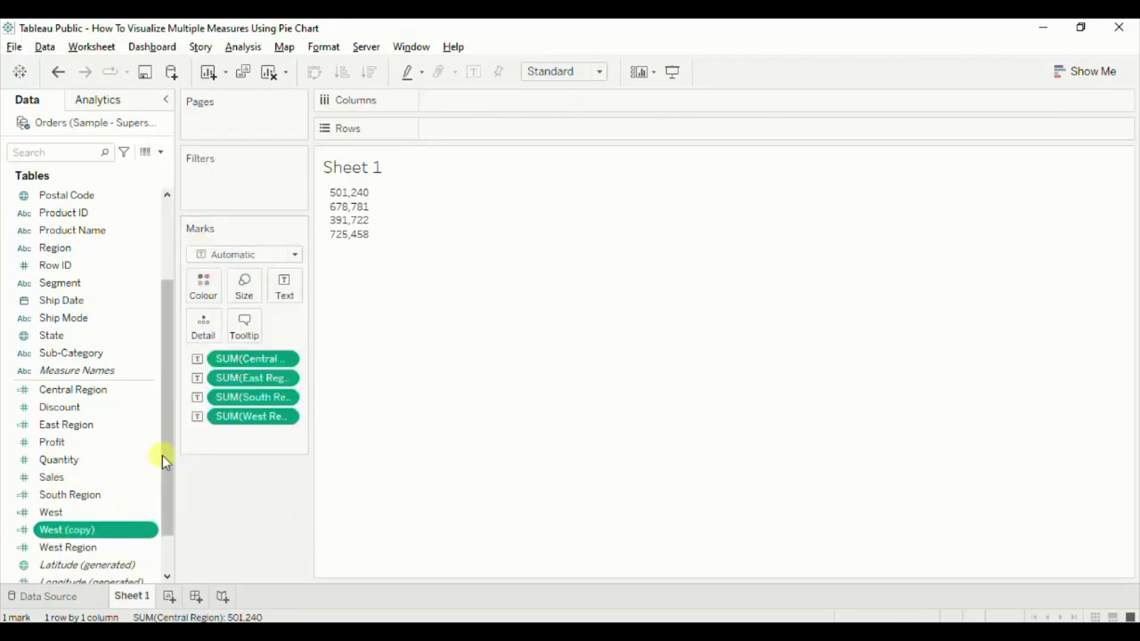
right_click(148, 533)
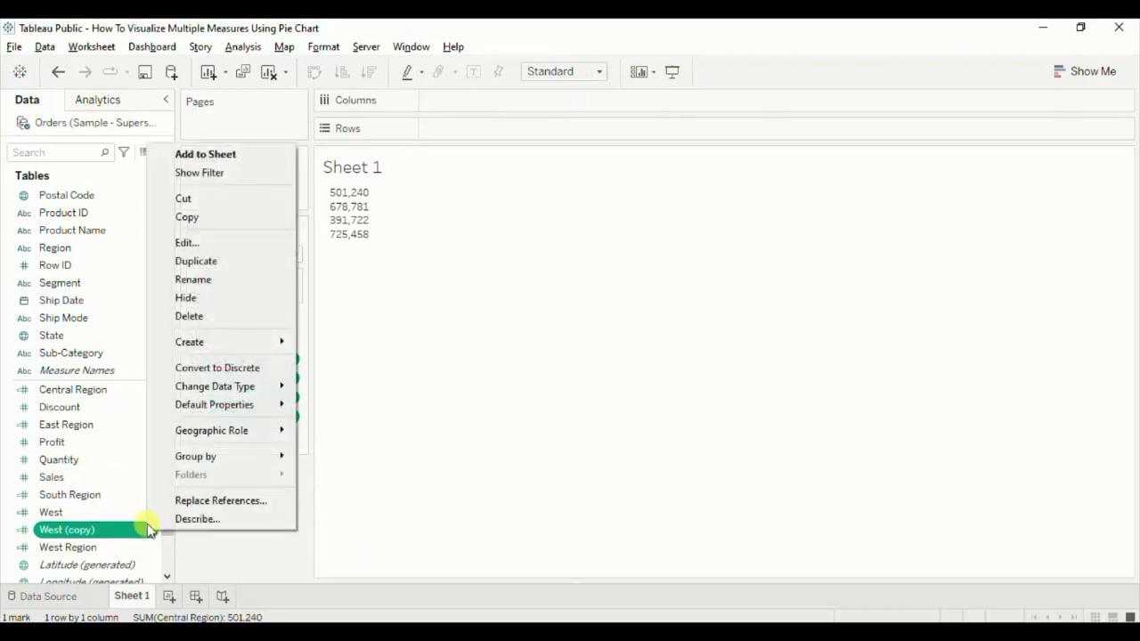
click(182, 243)
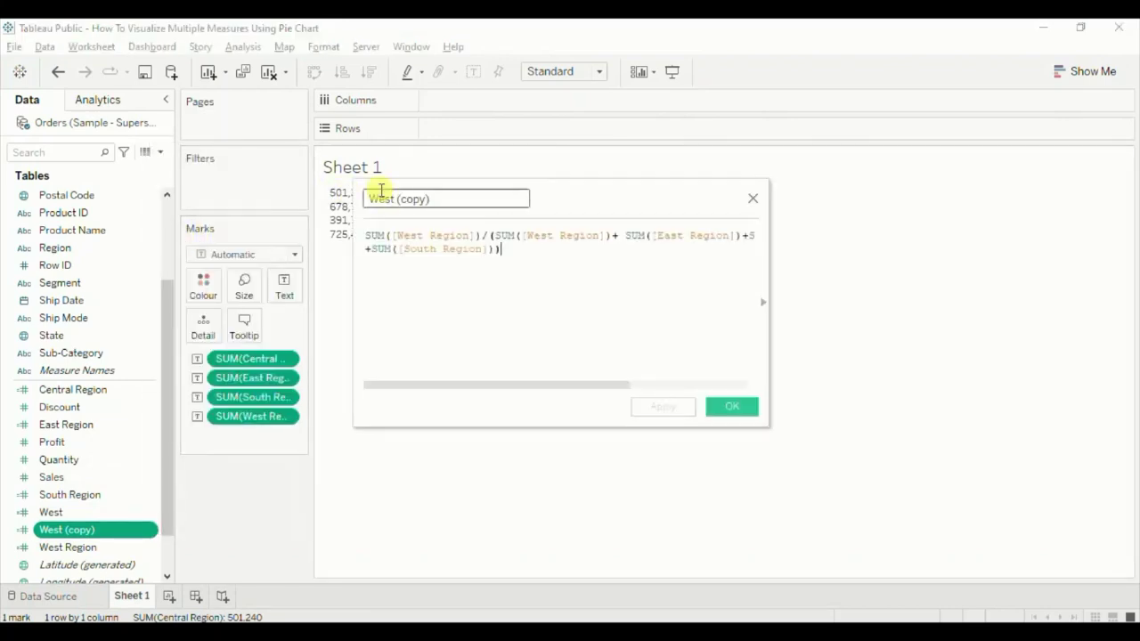
drag(326, 167, 412, 165)
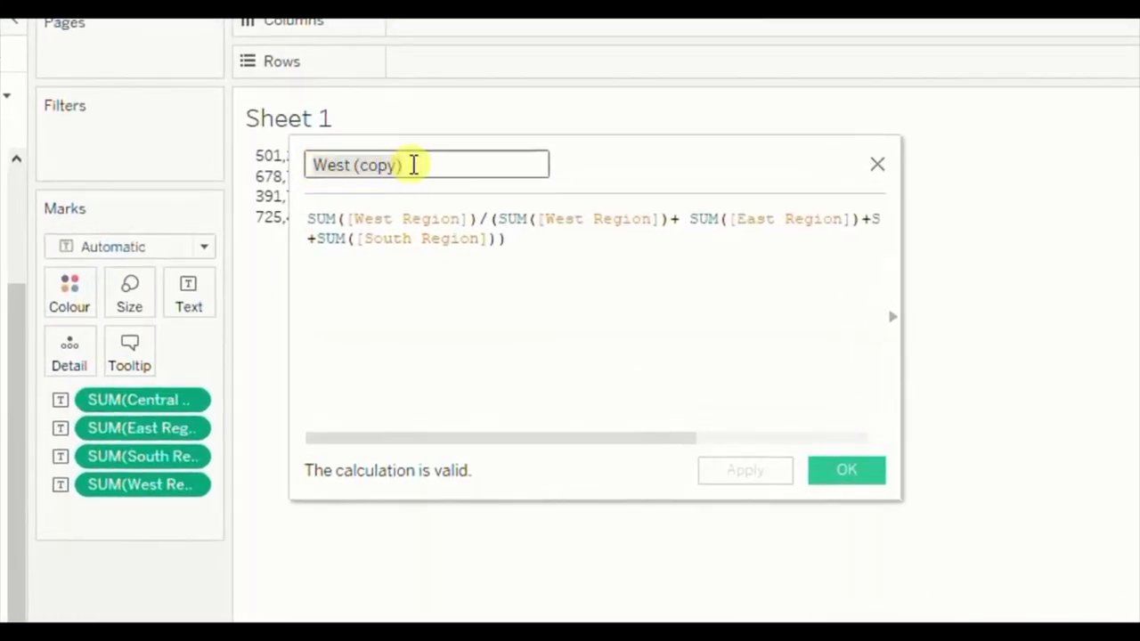
text(East)
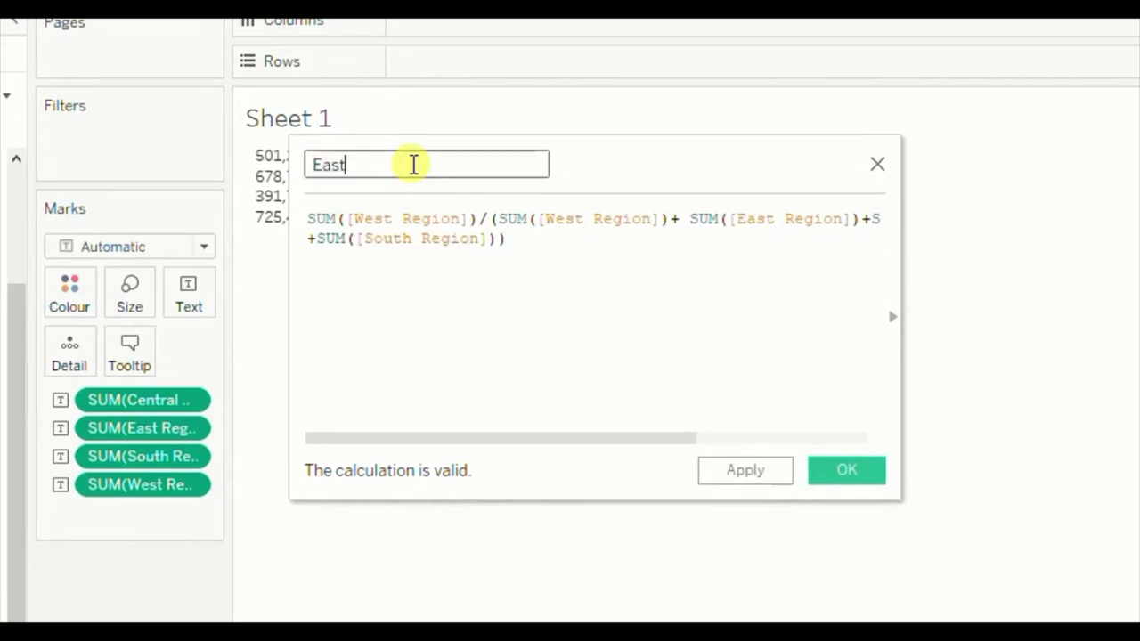
Step: Replace [West Region] in the numerator of the East formula with [East Region] and save the calculated field
double_click(374, 219)
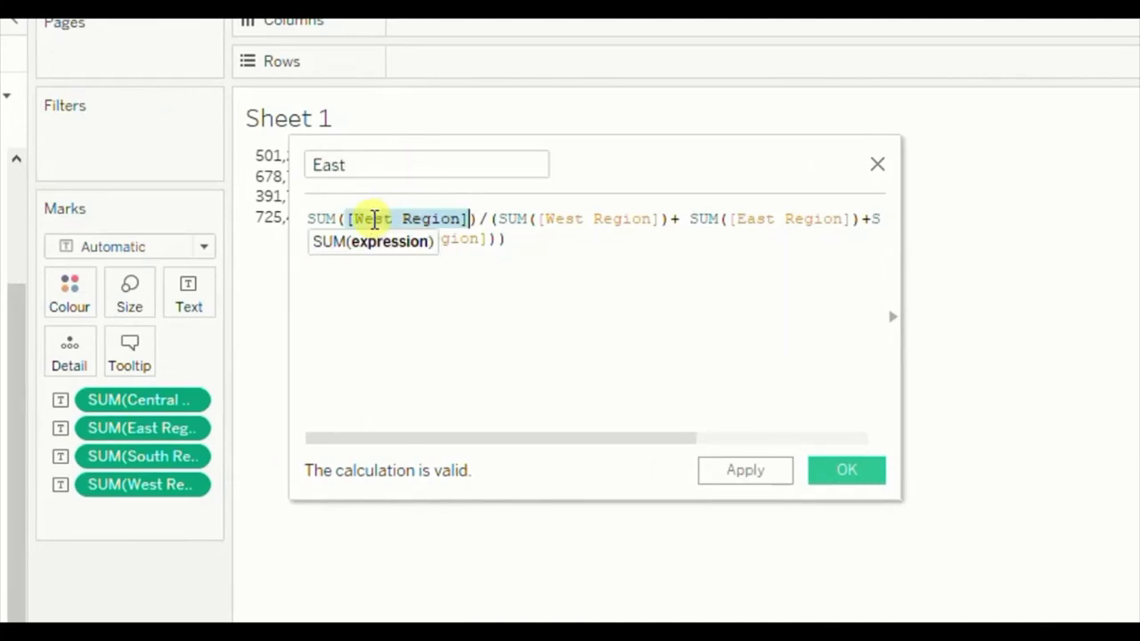
text(eas)
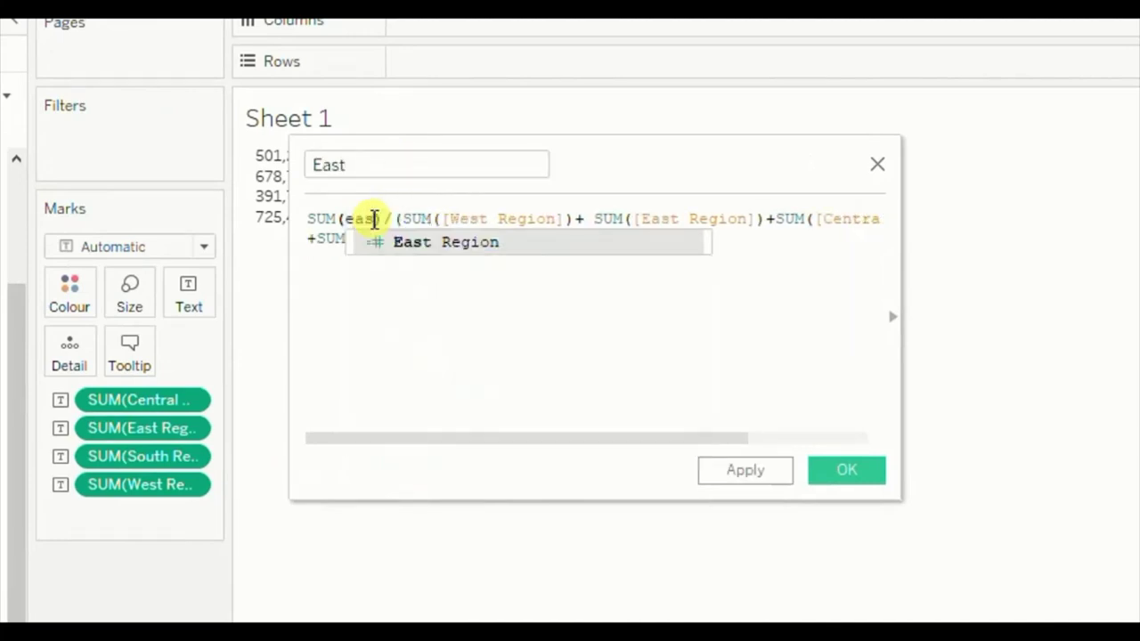
key(Return)
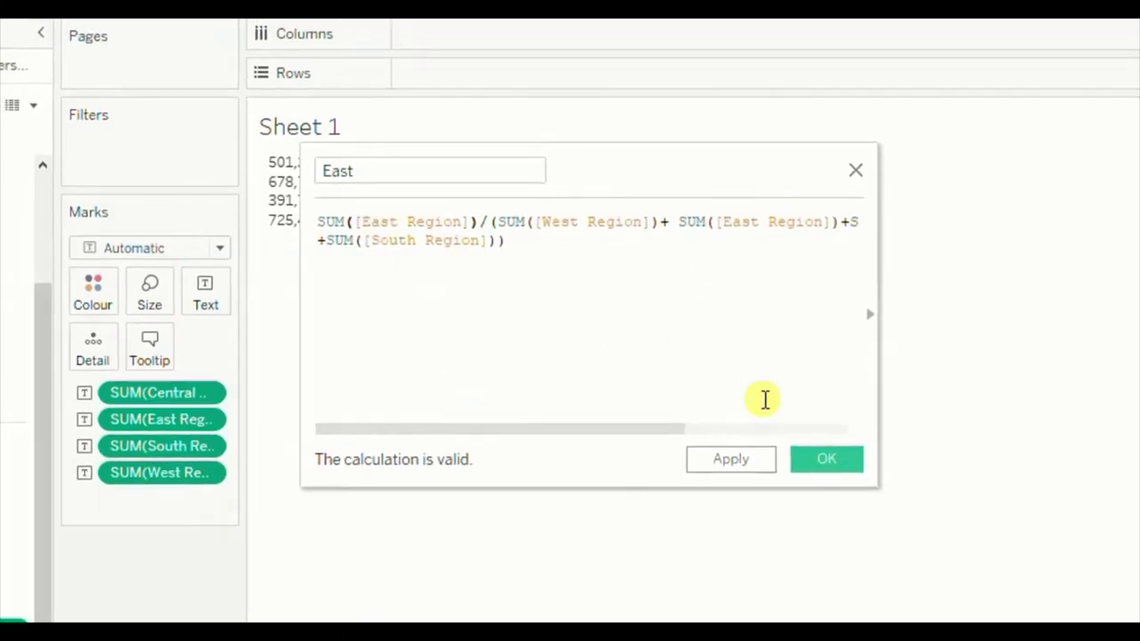
click(846, 471)
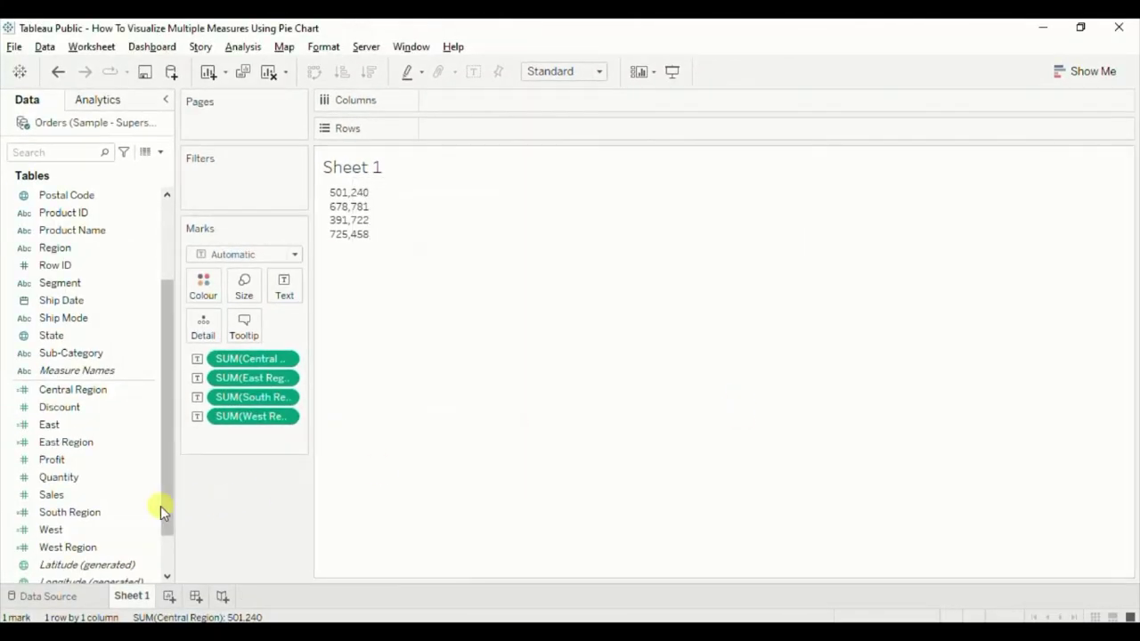
Step: Duplicate the West calculated field again and rename the copy Central
click(122, 529)
right_click(145, 531)
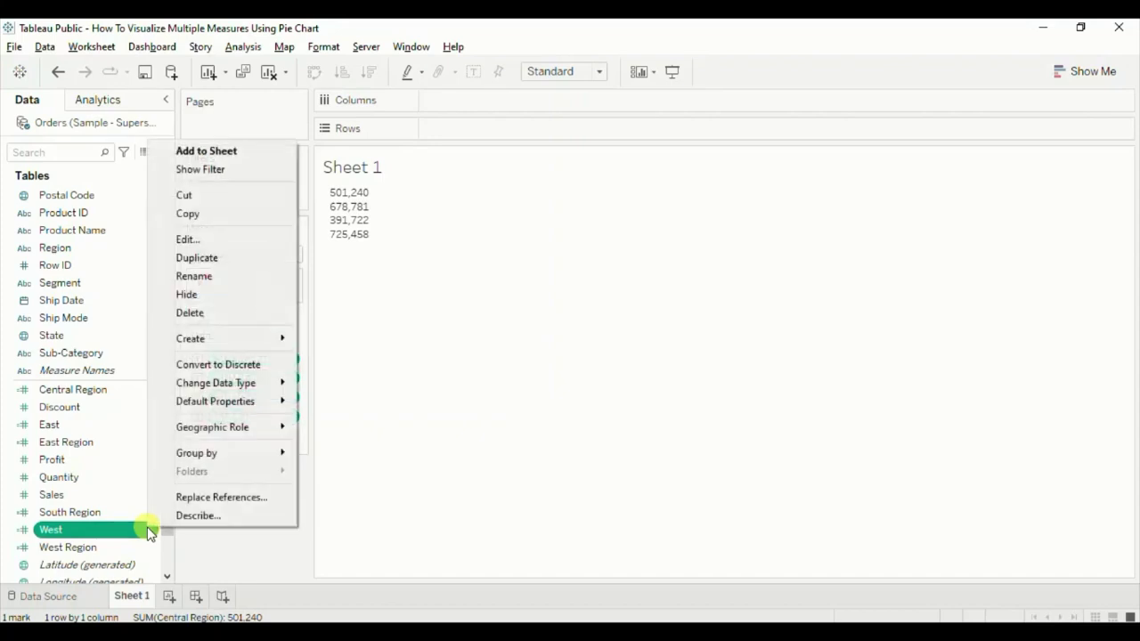
click(196, 258)
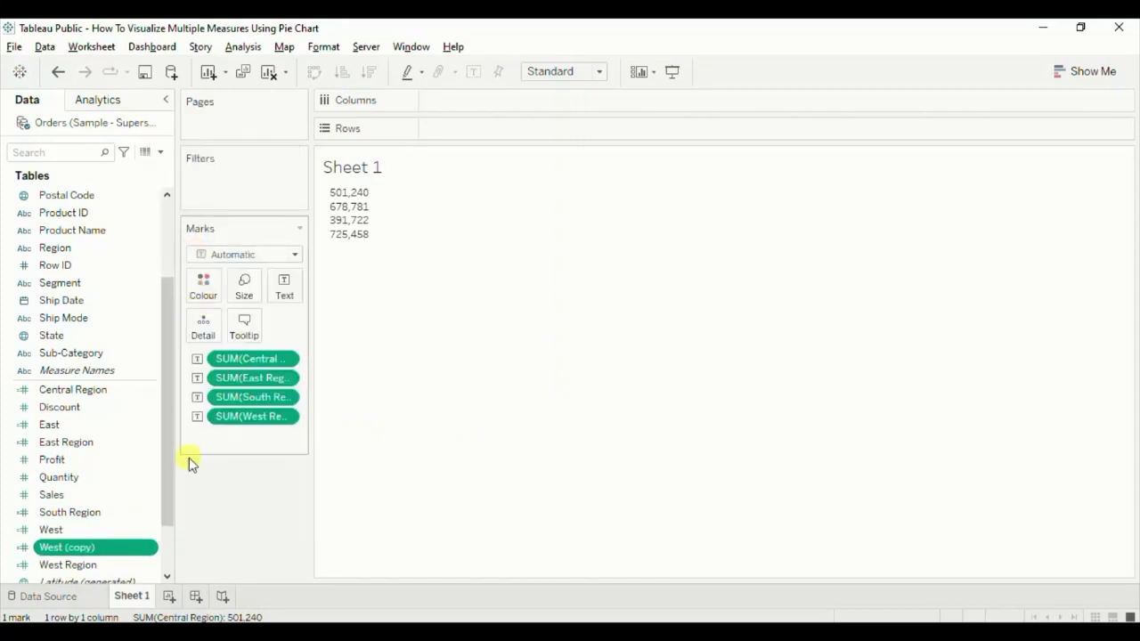
click(152, 547)
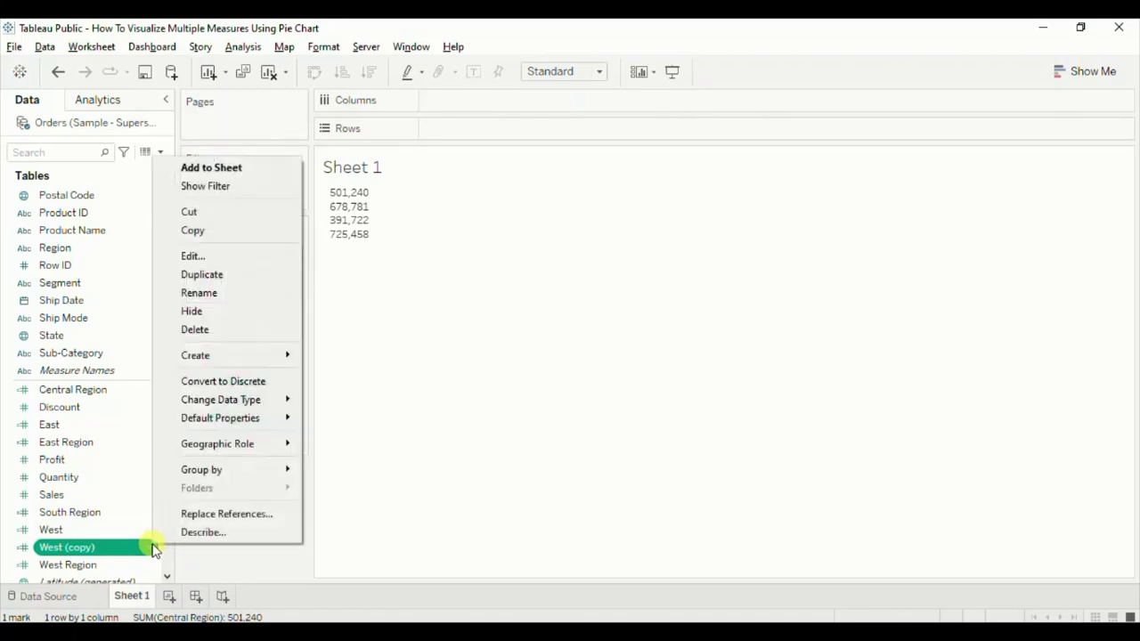
click(214, 256)
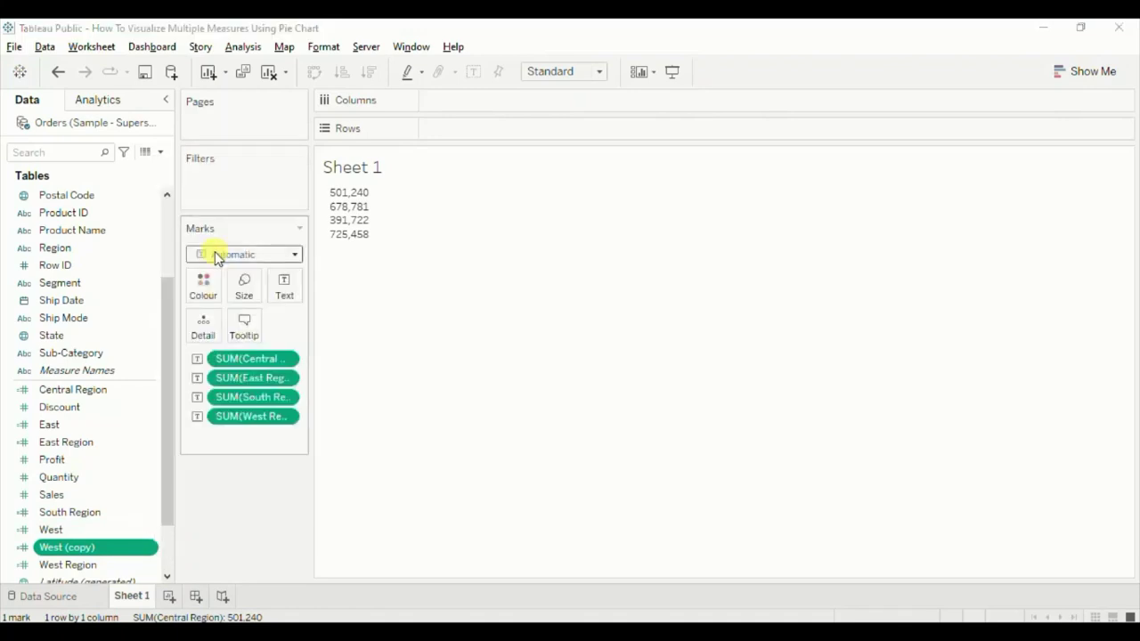
triple_click(392, 184)
text(\c)
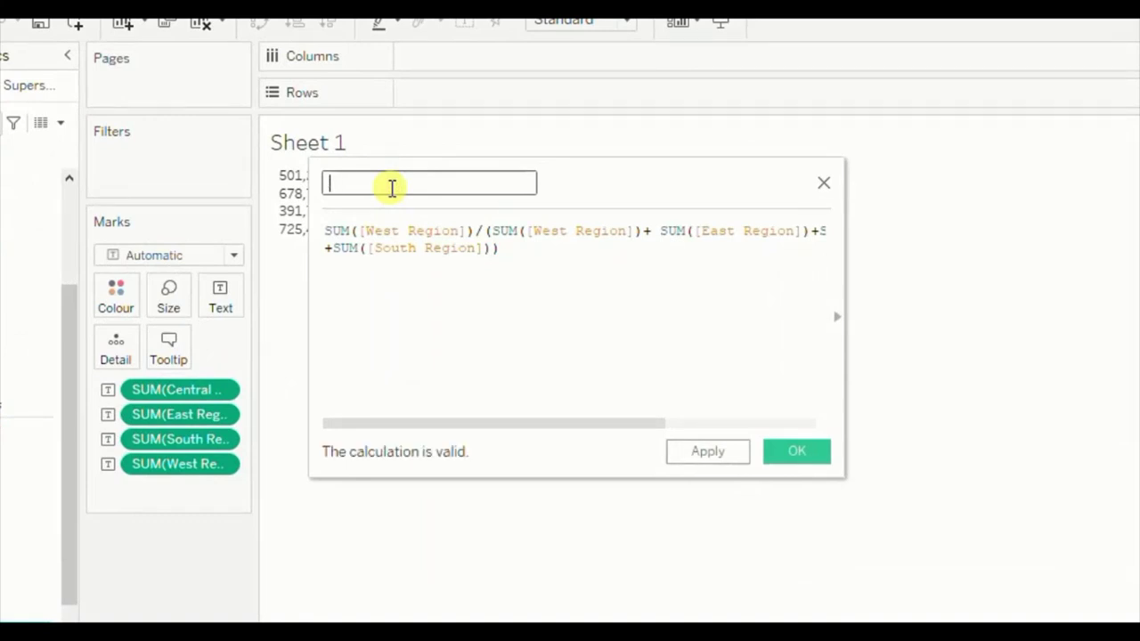
text(Central)
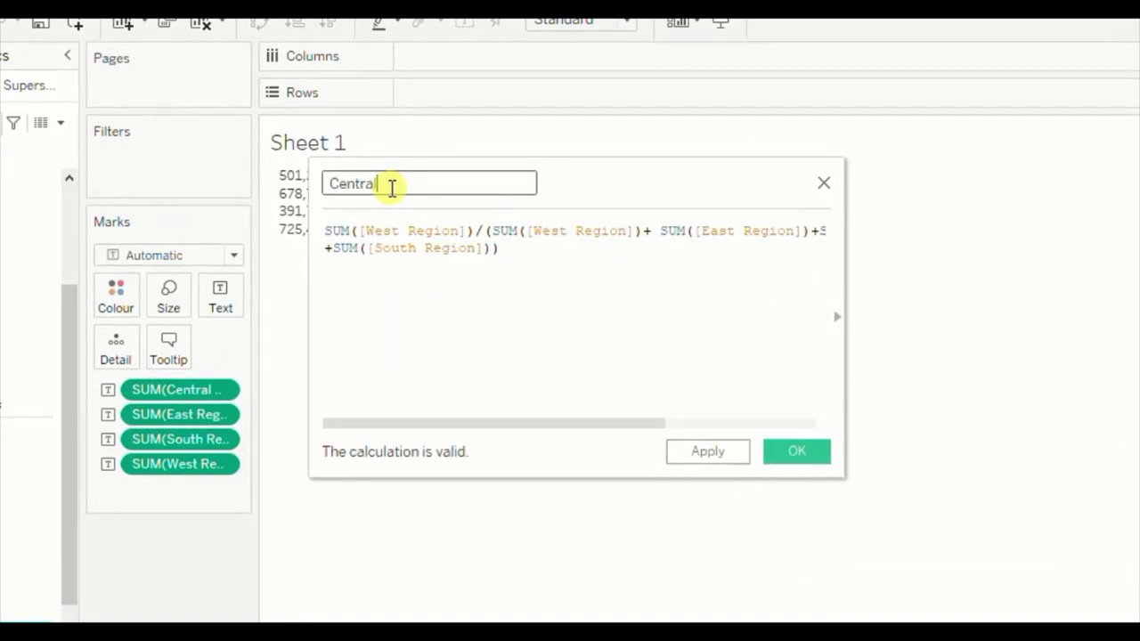
Step: Replace [West Region] in the numerator of the Central formula with [Central Region]
click(395, 231)
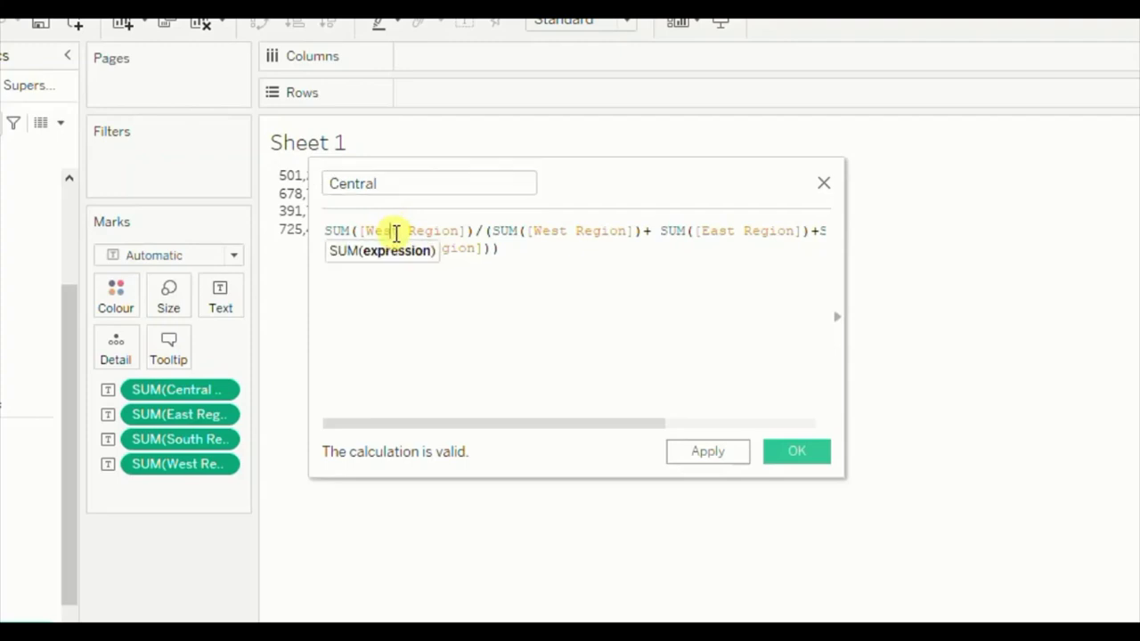
double_click(396, 231)
text(Central)
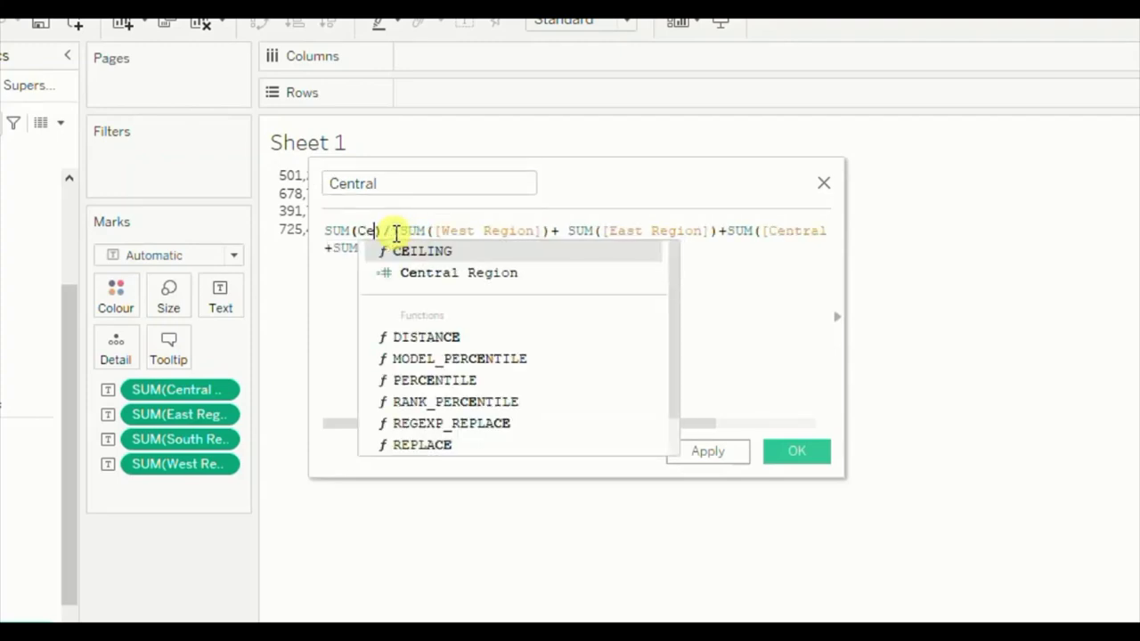
key(BackSpace)
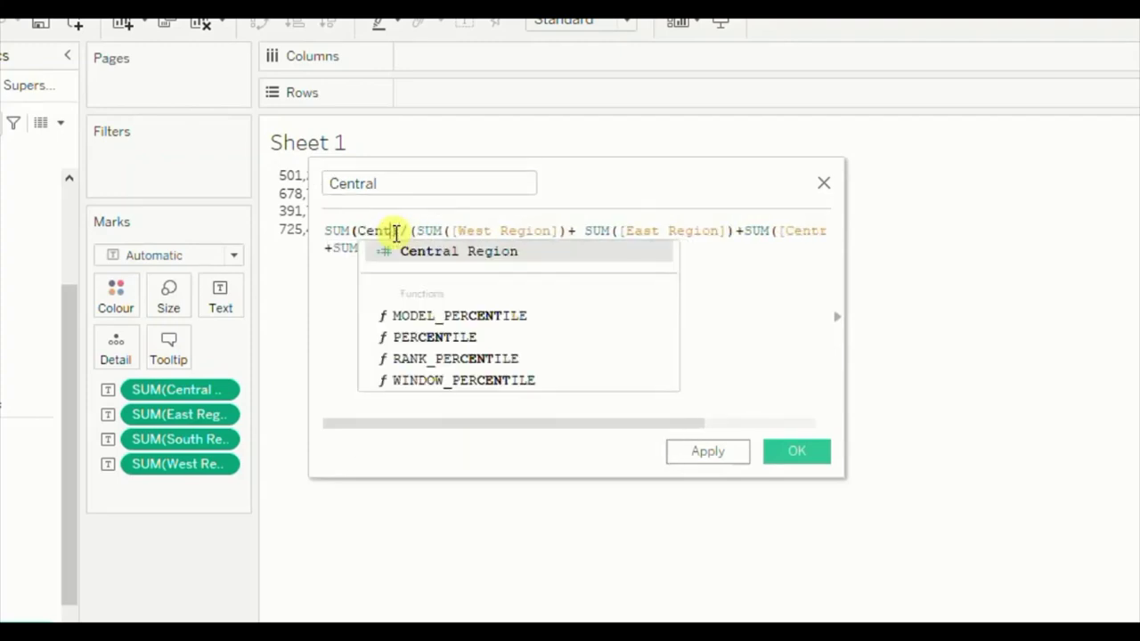
key(Return)
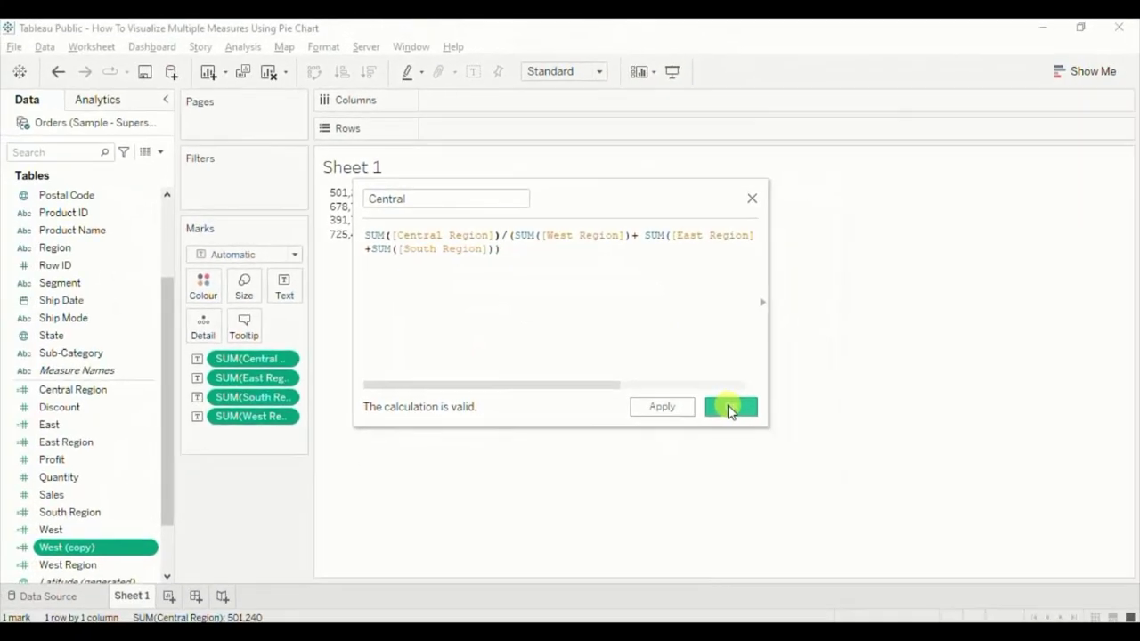
Step: Save the Central calculated field, and duplicate the West calculated field with the copy renamed South
click(729, 408)
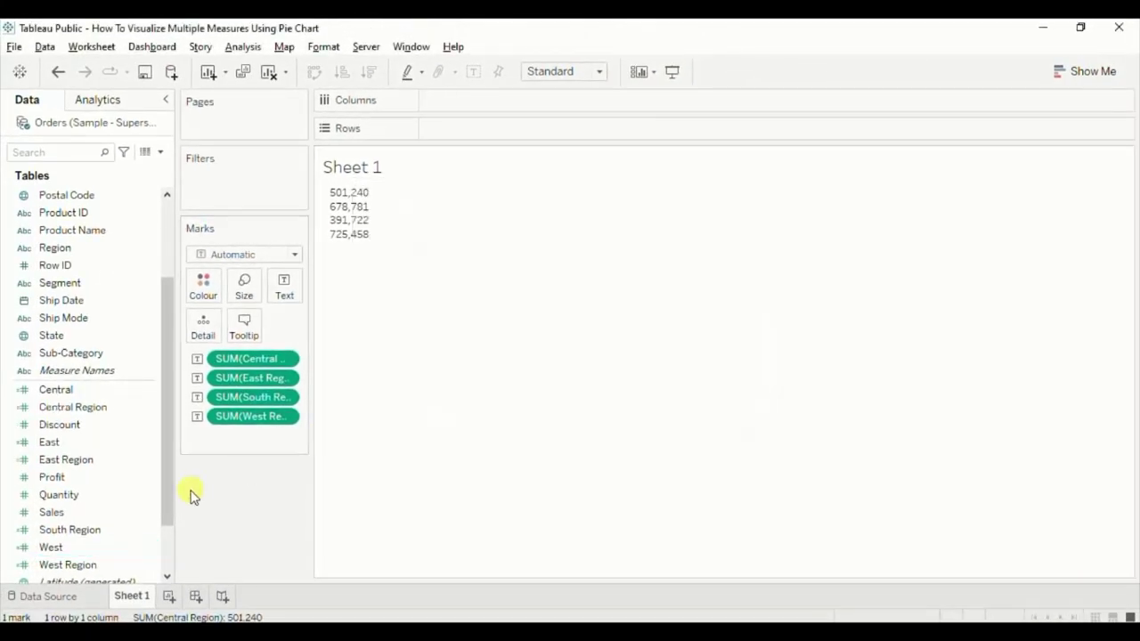
right_click(149, 550)
click(198, 282)
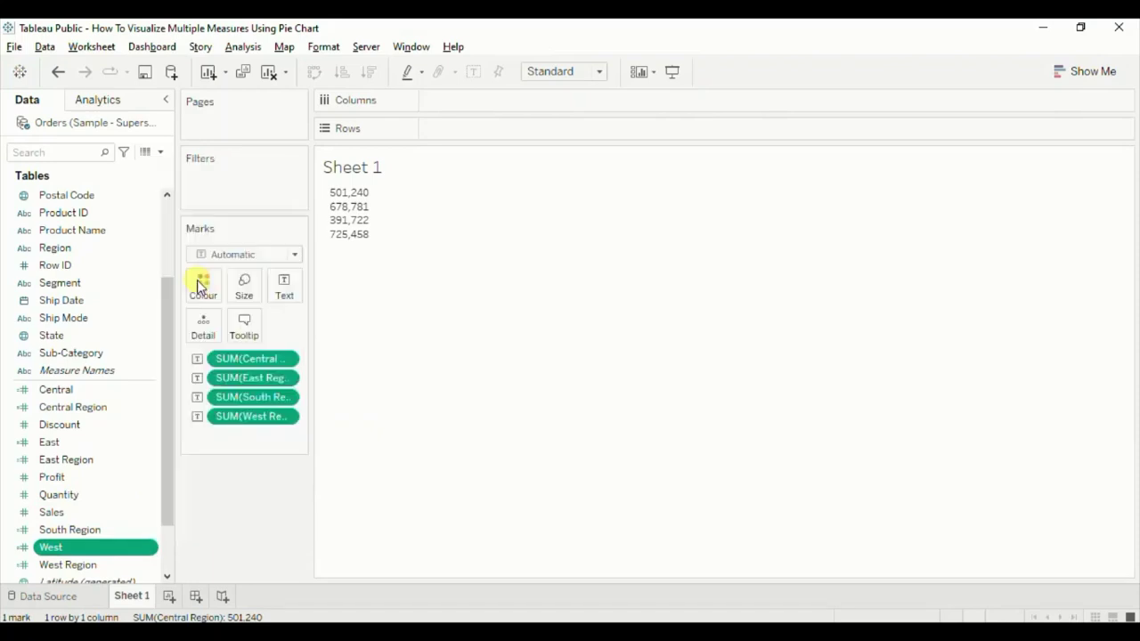
right_click(148, 564)
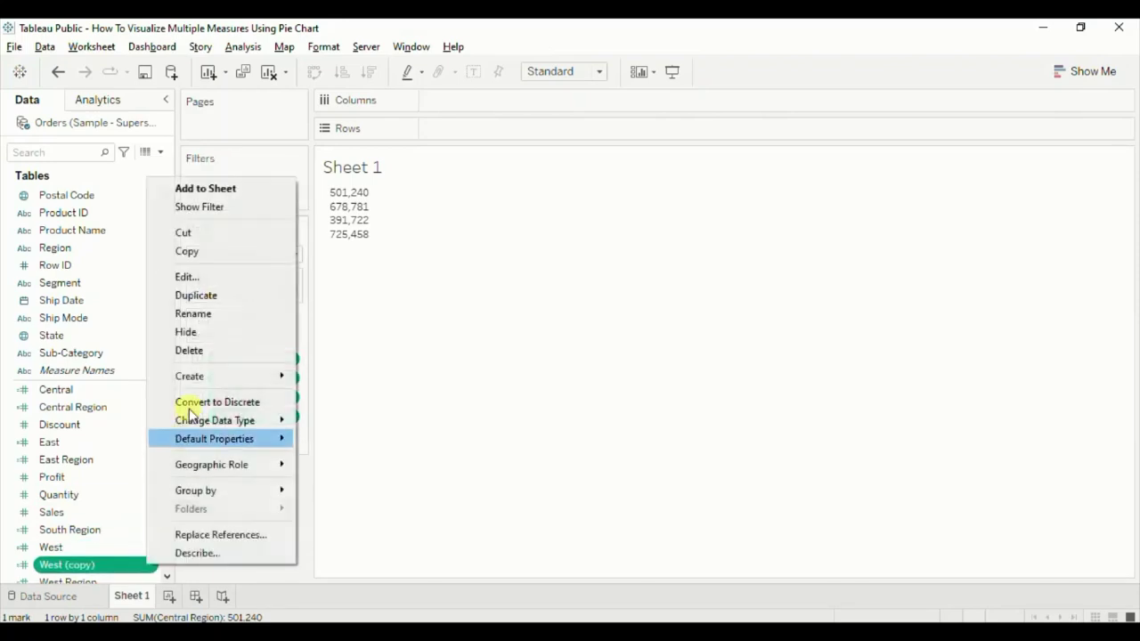
click(199, 279)
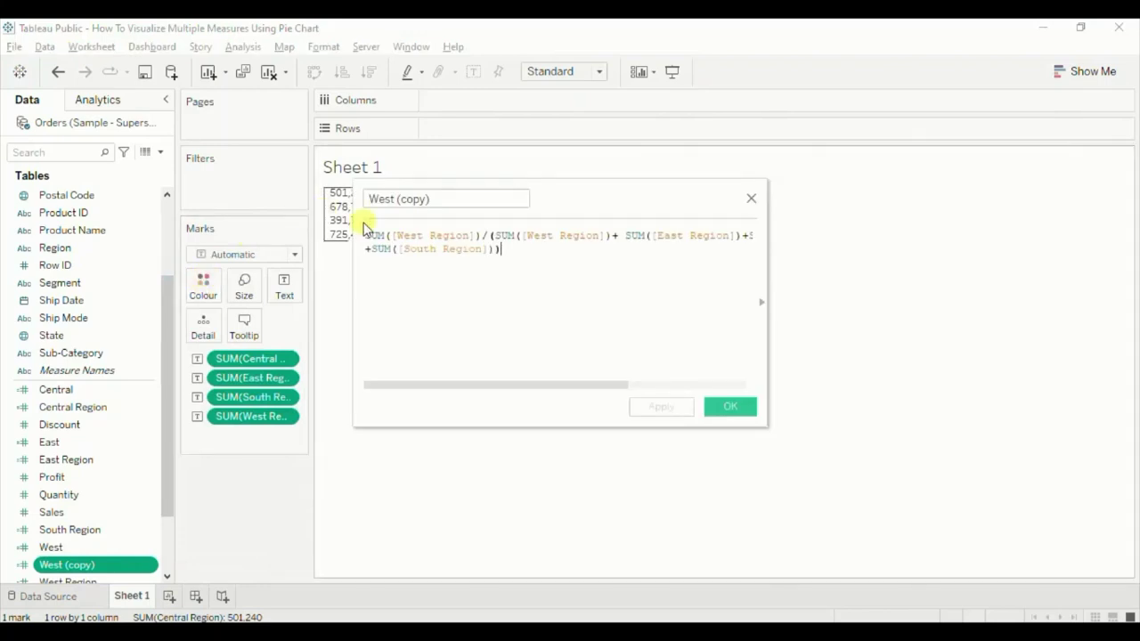
click(392, 198)
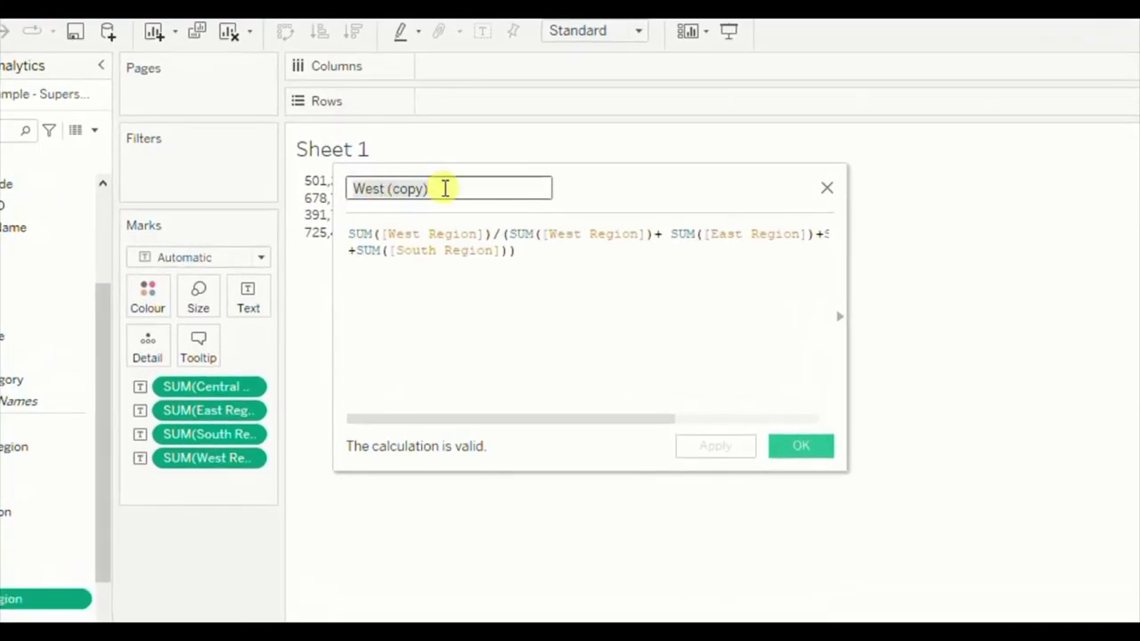
text(South)
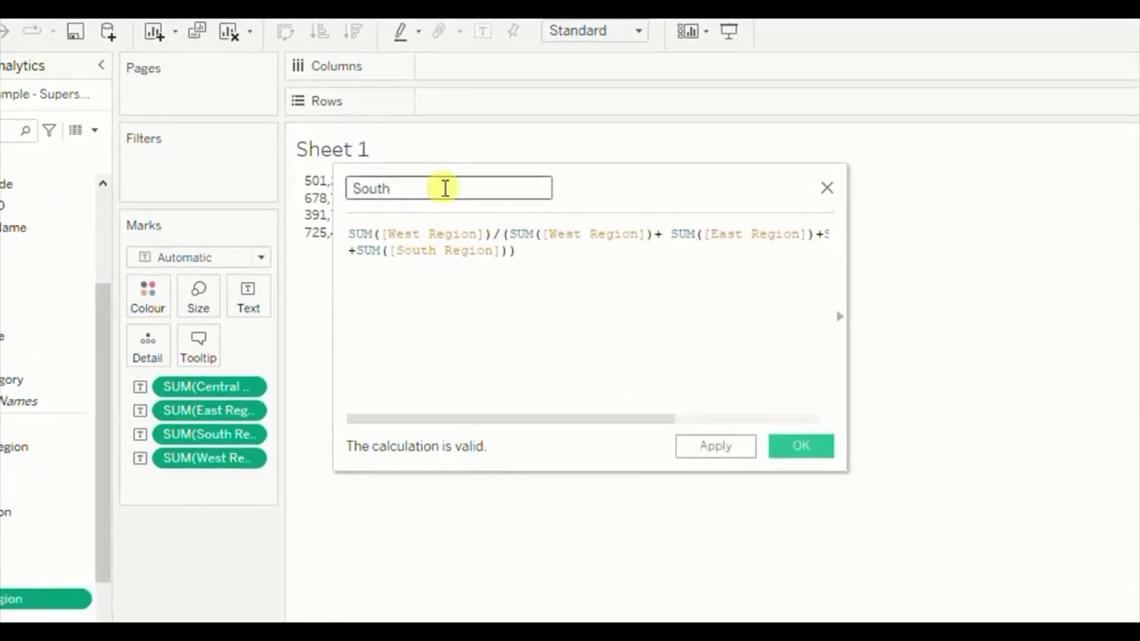
Step: Replace [West Region] in the numerator of the South formula with [South Region] and save the calculated field
double_click(420, 235)
text(south)
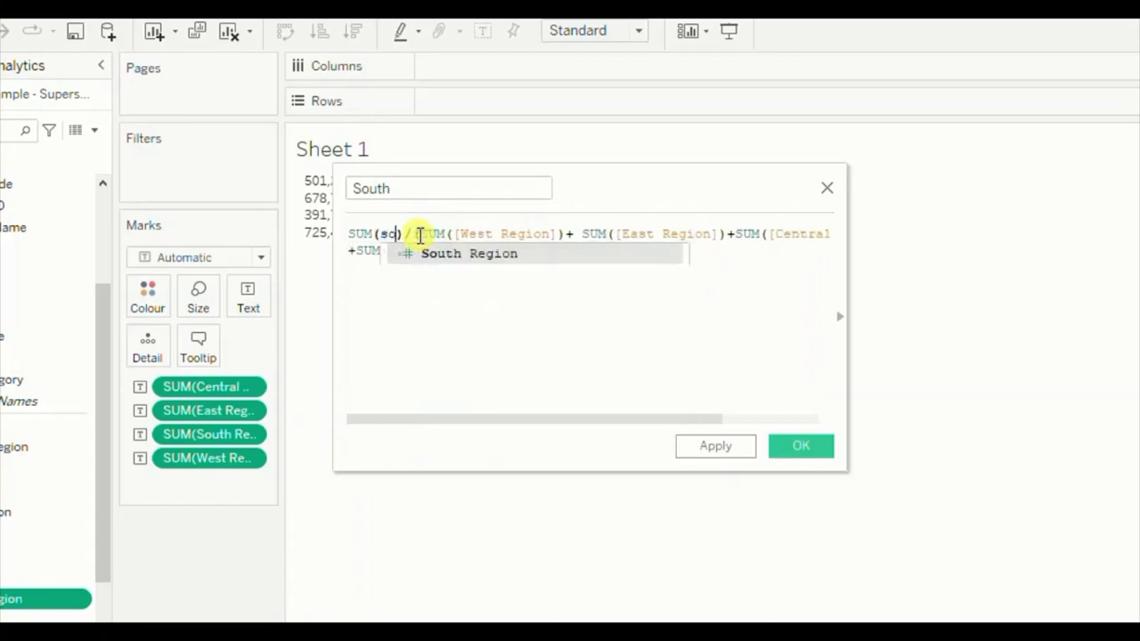
key(Return)
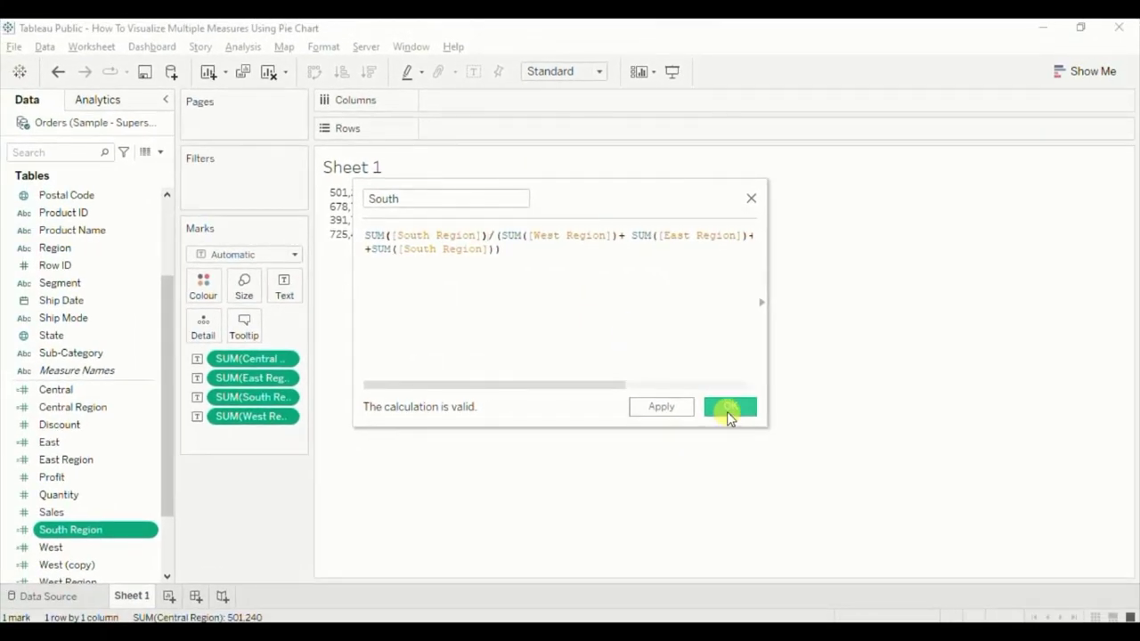
click(729, 407)
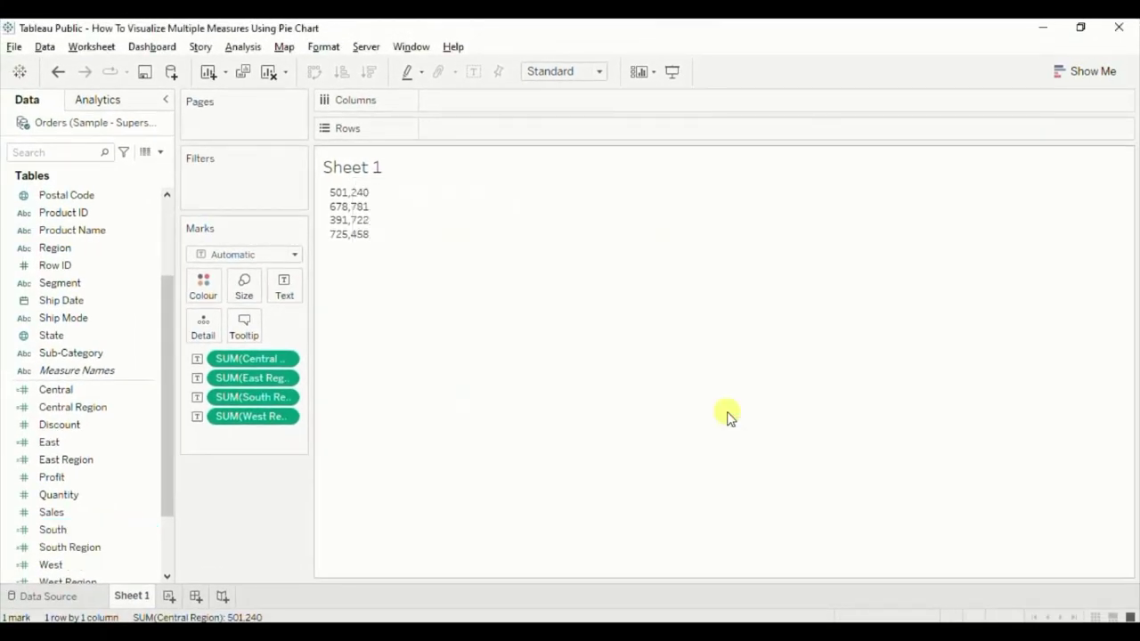
Step: Replace the four regional sales measures shown as text on Sheet 1 with the Central, East, South and West share fields
click(107, 395)
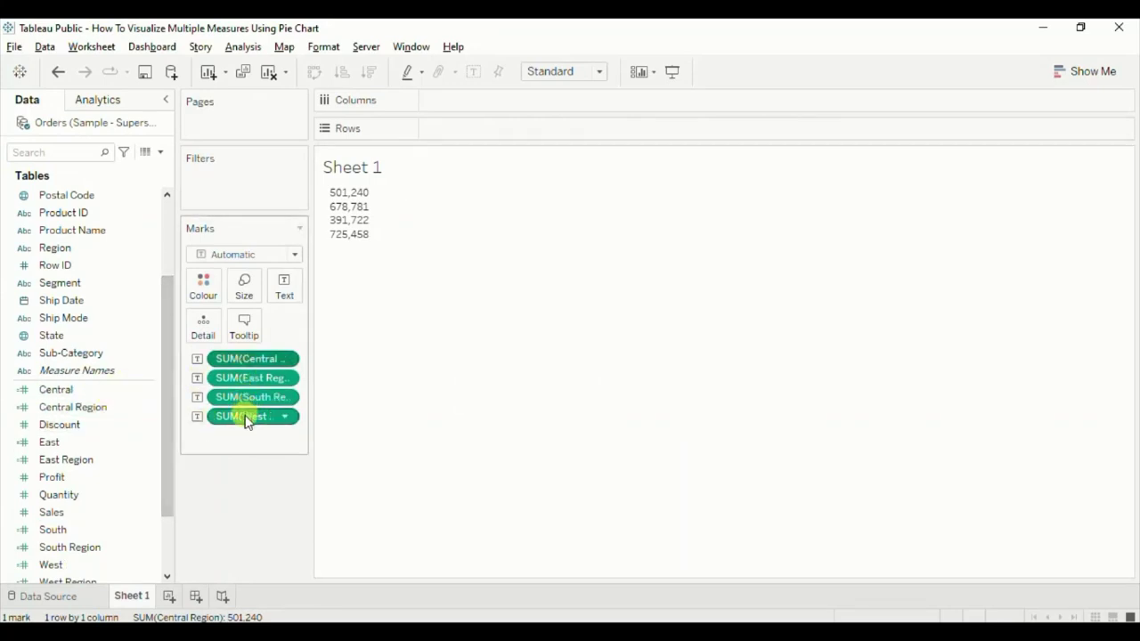
drag(248, 418, 245, 523)
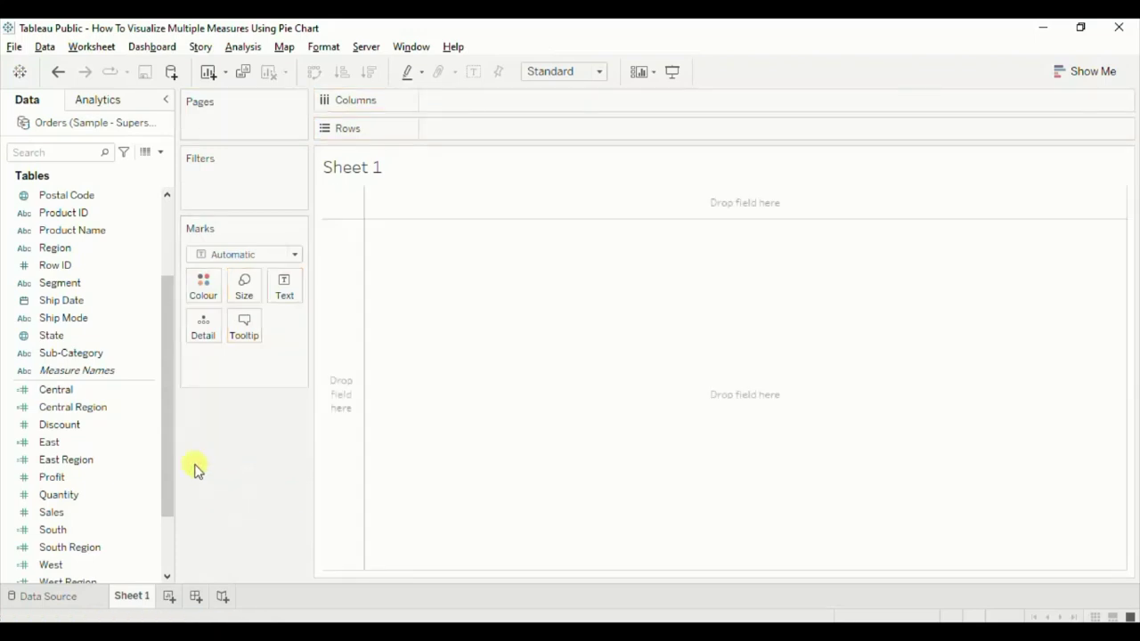
click(78, 392)
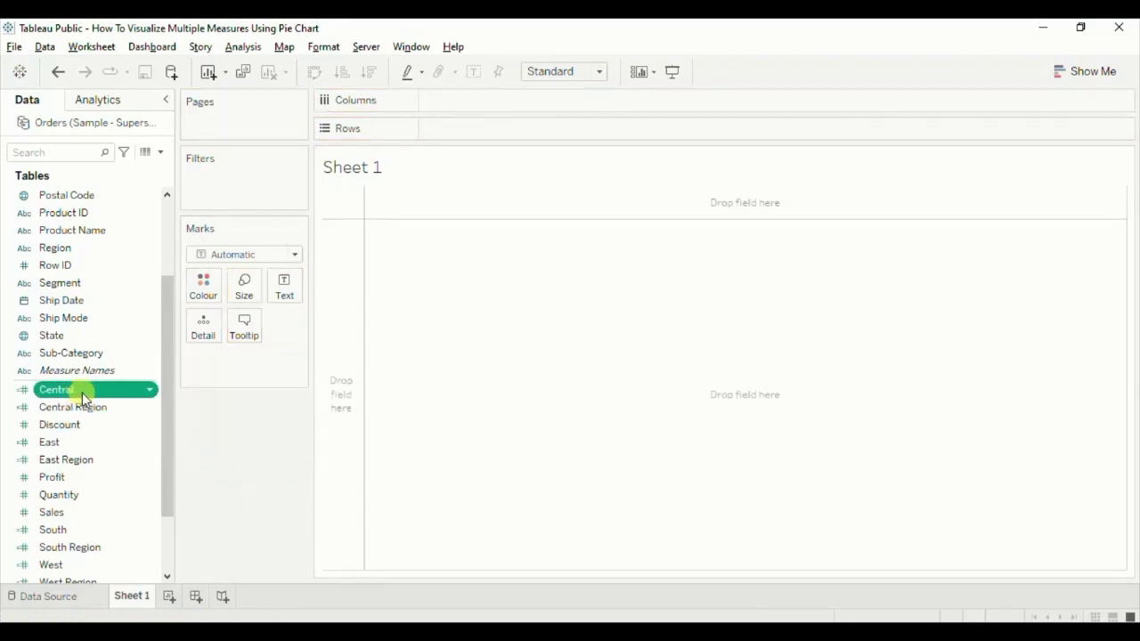
ctrl+click(60, 442)
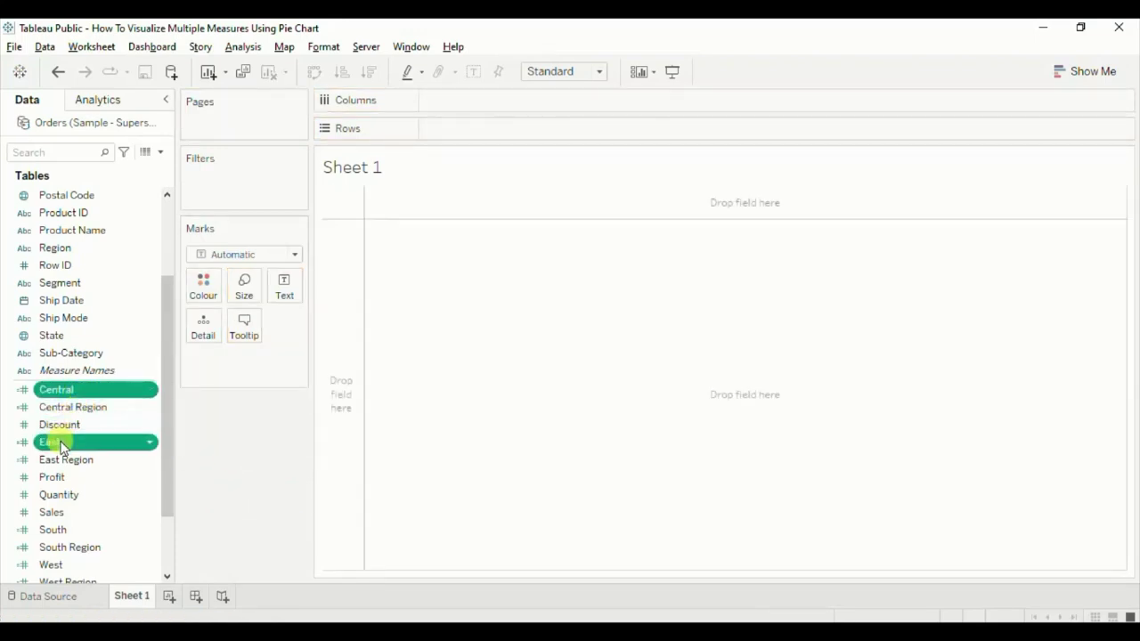
ctrl+click(56, 531)
ctrl+click(59, 565)
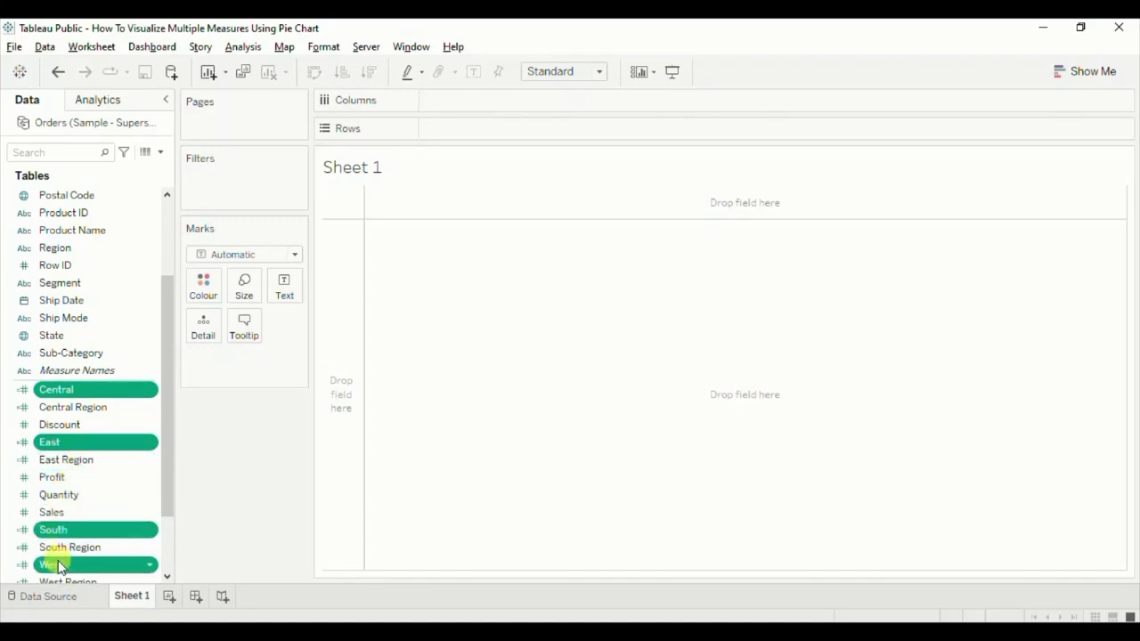
drag(58, 566, 279, 287)
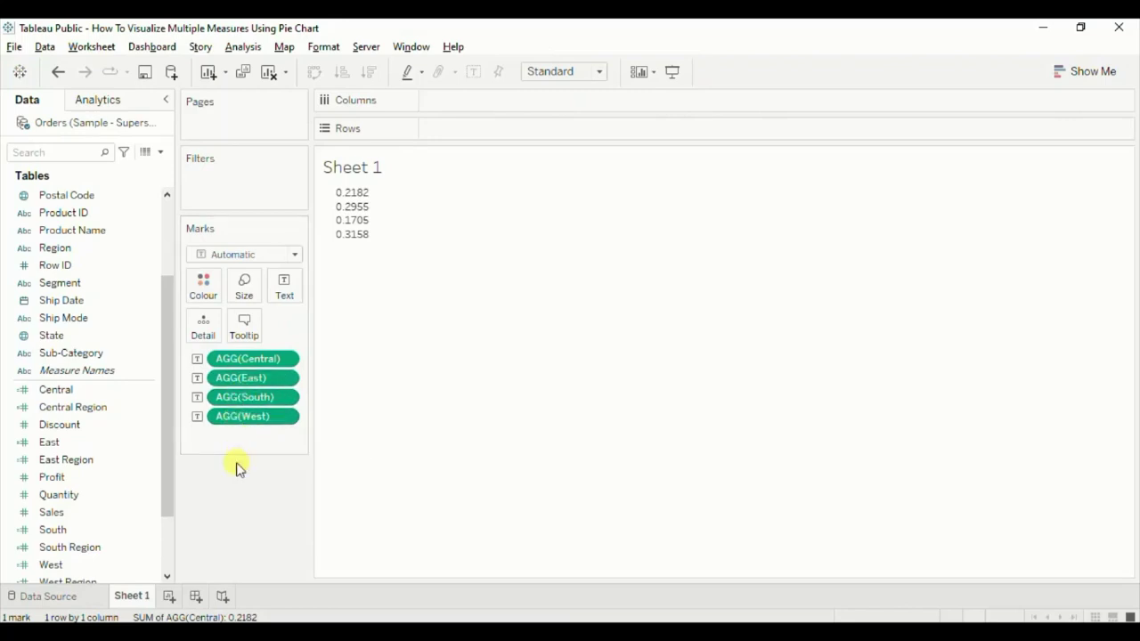
Step: Add a new worksheet and set its mark type to Pie
click(172, 597)
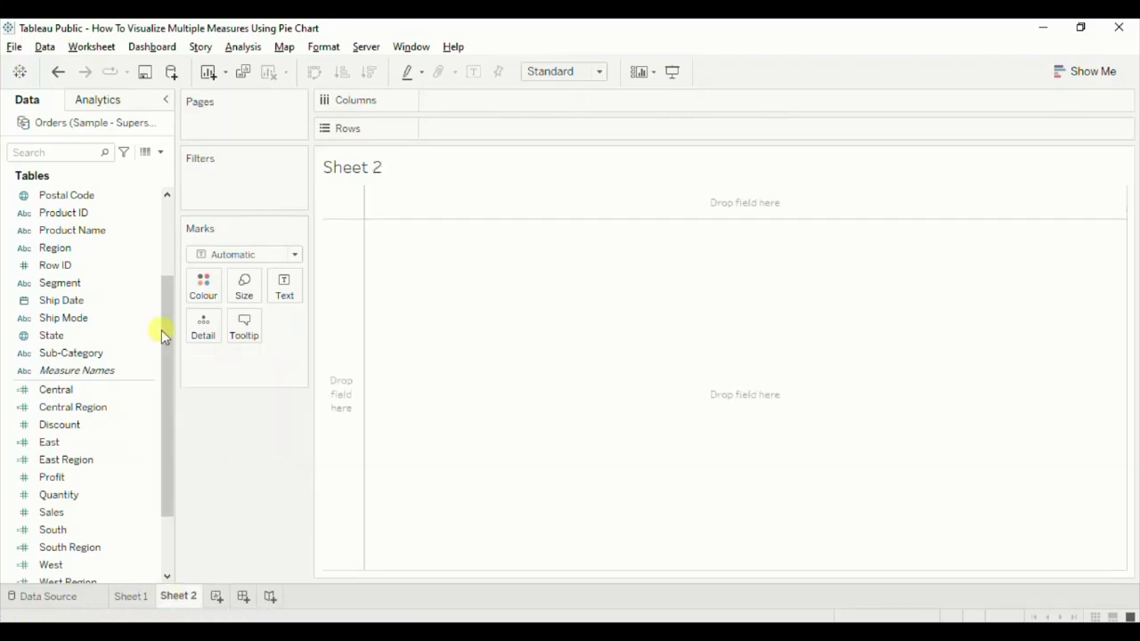
click(229, 258)
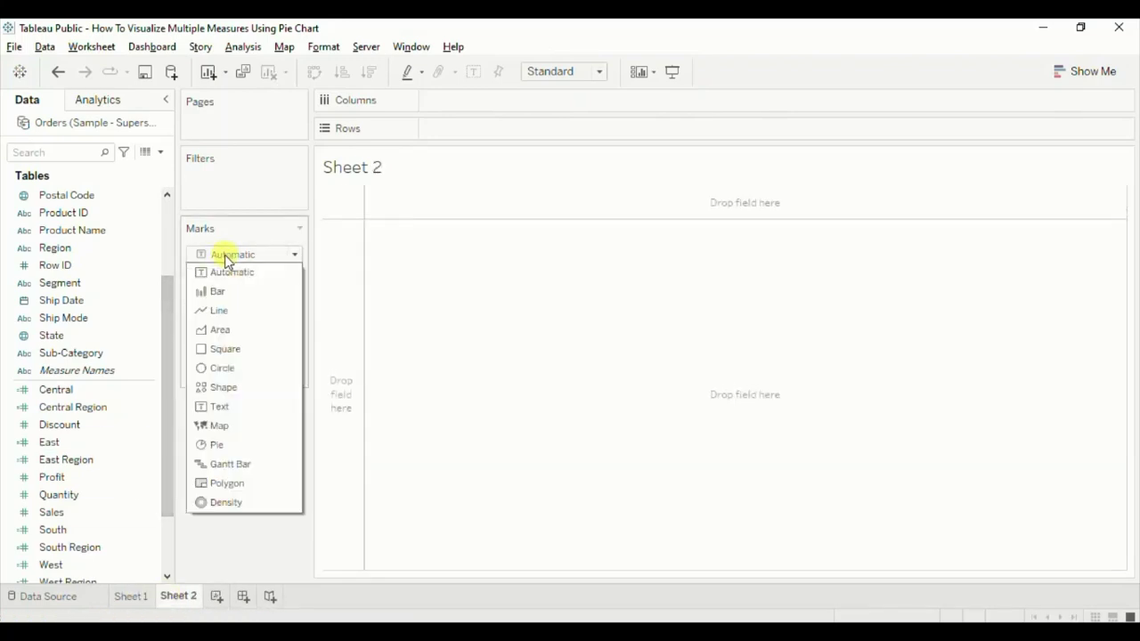
click(220, 445)
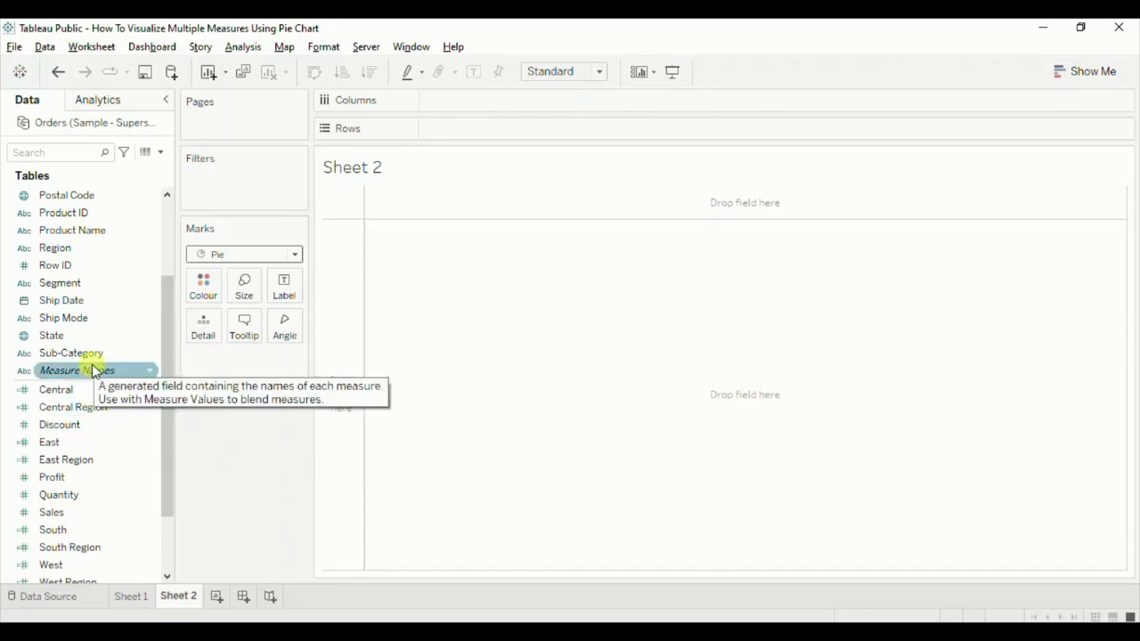
Step: Colour the pie by Measure Names and assign Measure Values to its angle
drag(91, 371, 207, 292)
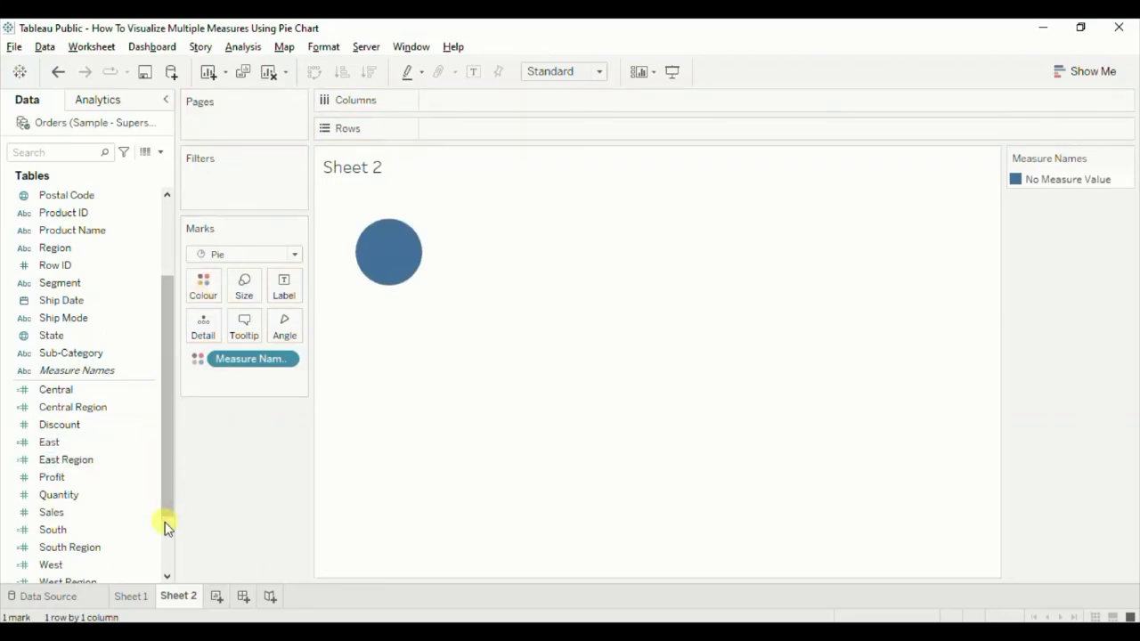
scroll(165, 526, down, 2)
drag(89, 565, 288, 332)
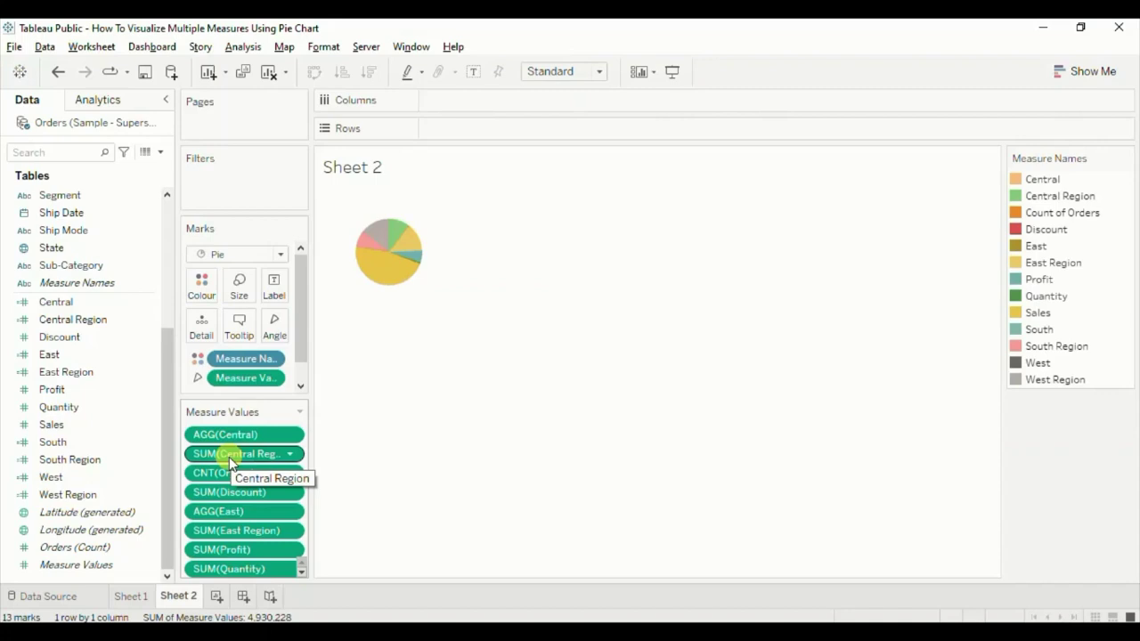
Step: Remove every measure from Measure Values except the Central, East, South and West share fields
drag(233, 455, 141, 459)
drag(214, 452, 146, 453)
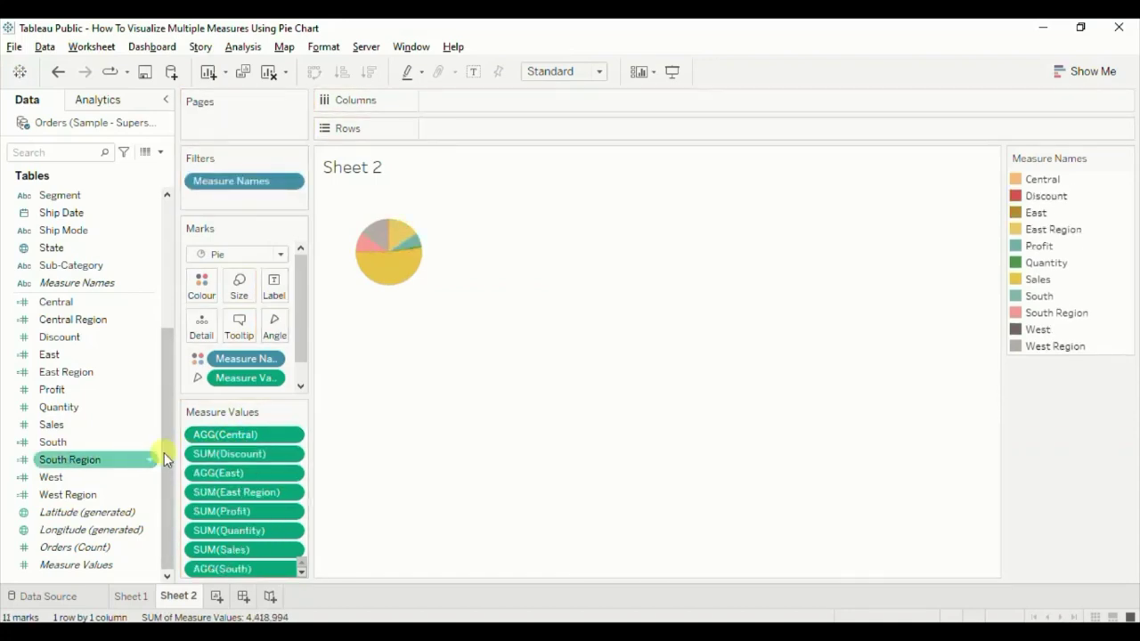
drag(220, 452, 120, 465)
drag(223, 469, 136, 488)
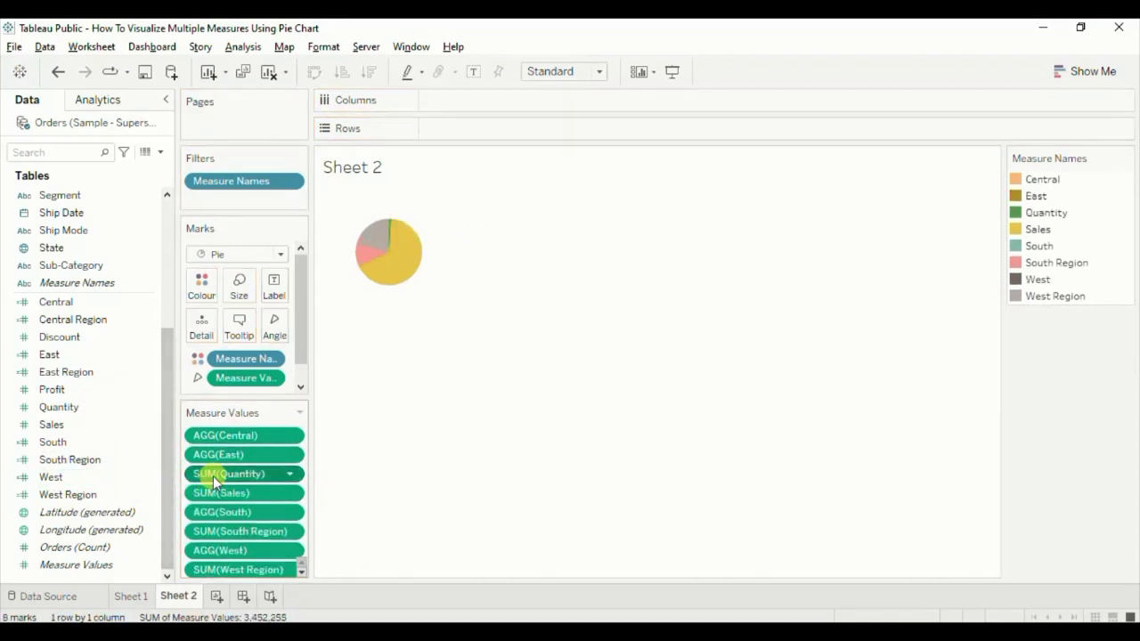
double_click(217, 493)
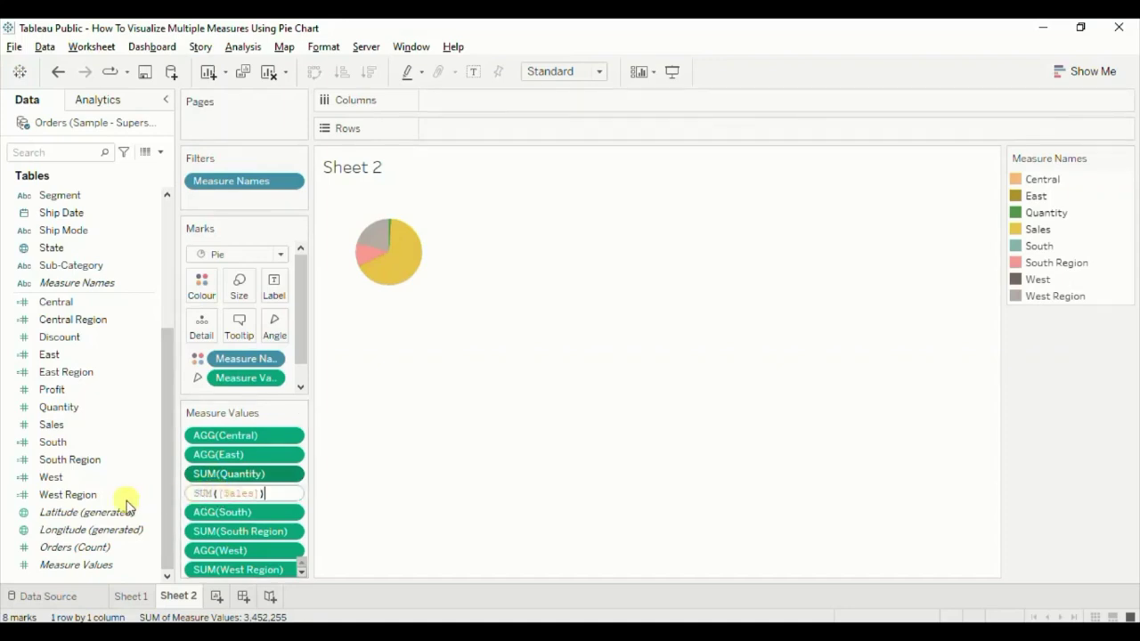
drag(214, 481, 143, 489)
drag(213, 506, 120, 508)
drag(231, 540, 94, 529)
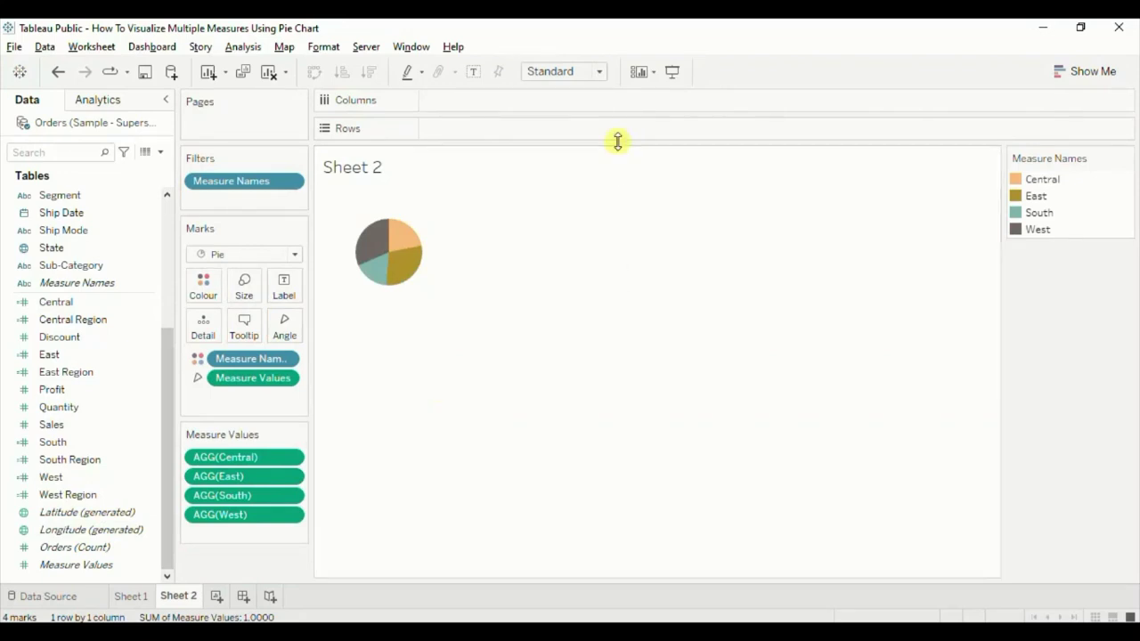
Step: Fit the pie chart to Entire View and show its mark labels
click(599, 75)
click(579, 131)
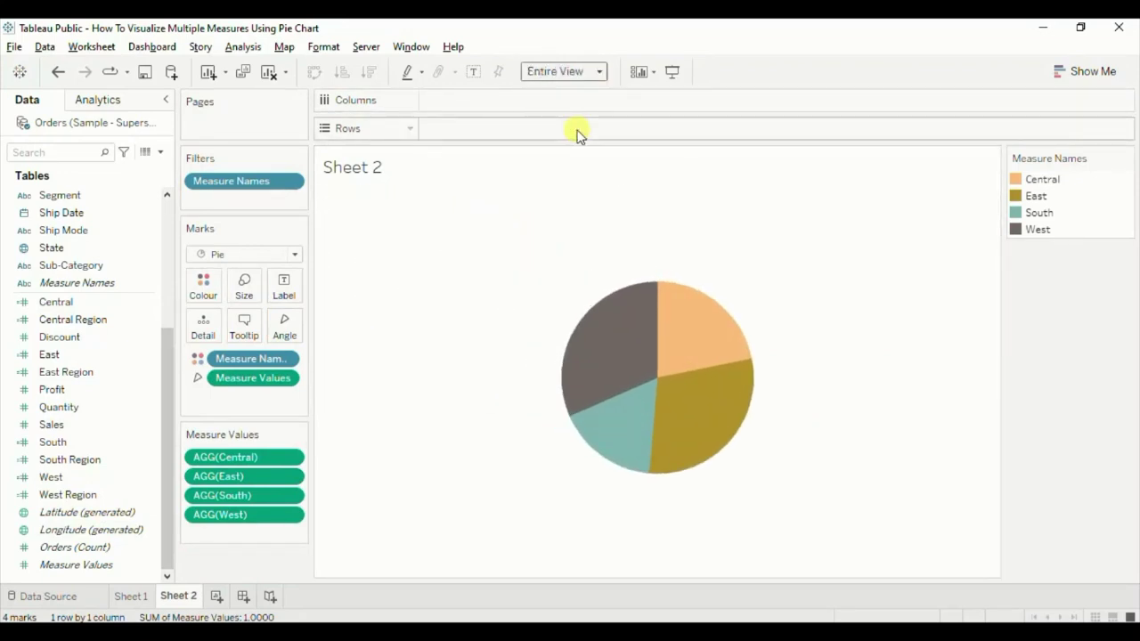
click(473, 73)
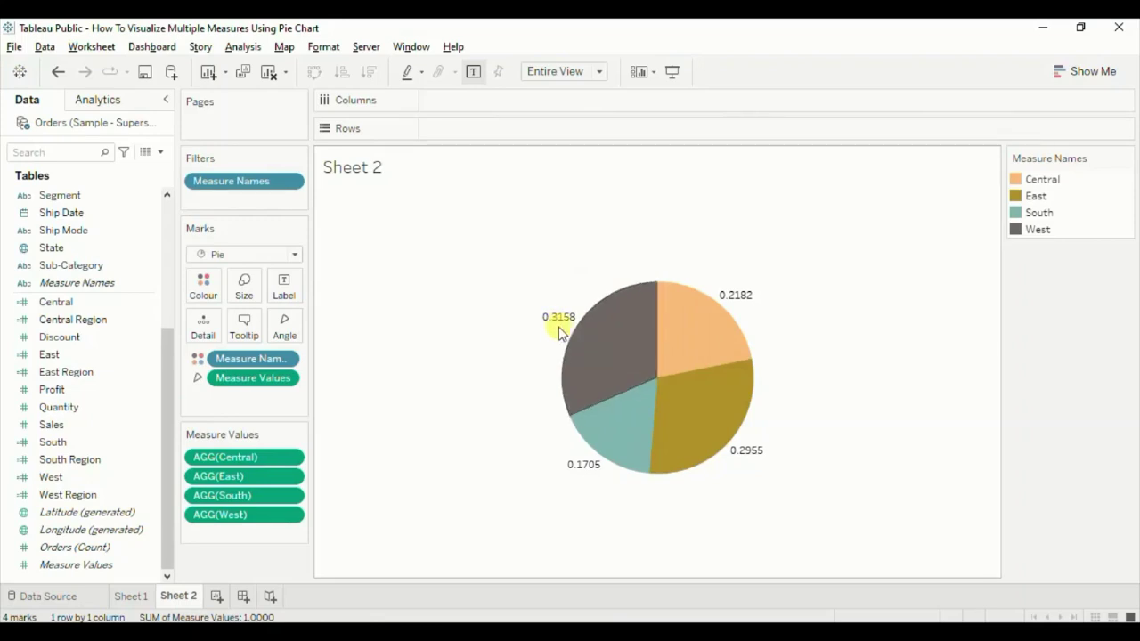
Step: Format the pane numbers of Measure Values as Percentage with 1 decimal place and close the formatting options
right_click(256, 382)
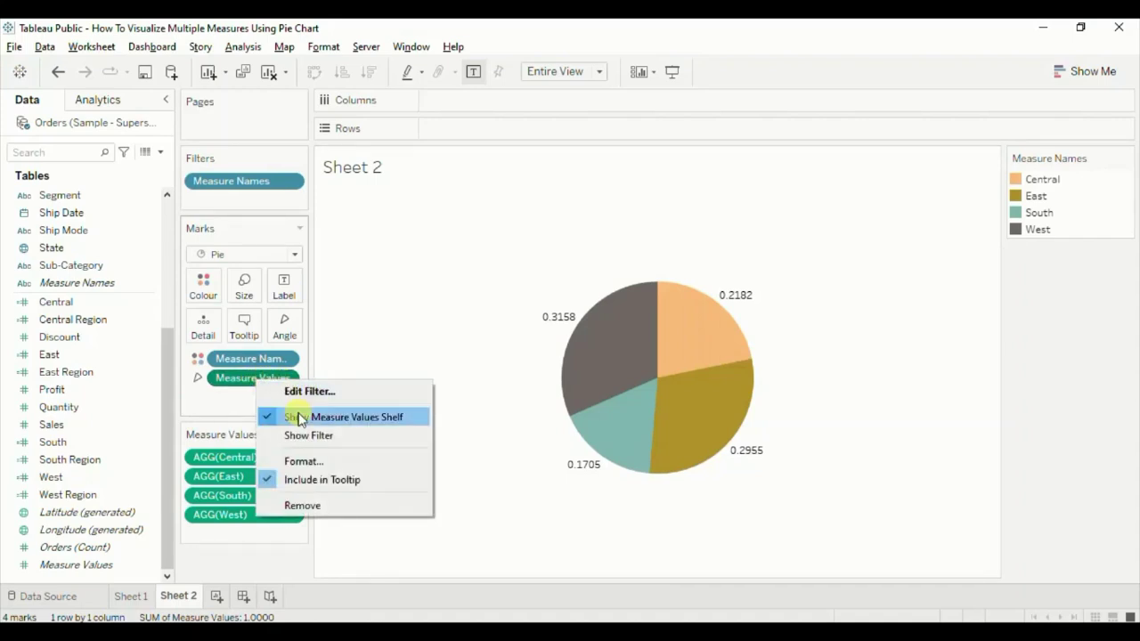
click(303, 460)
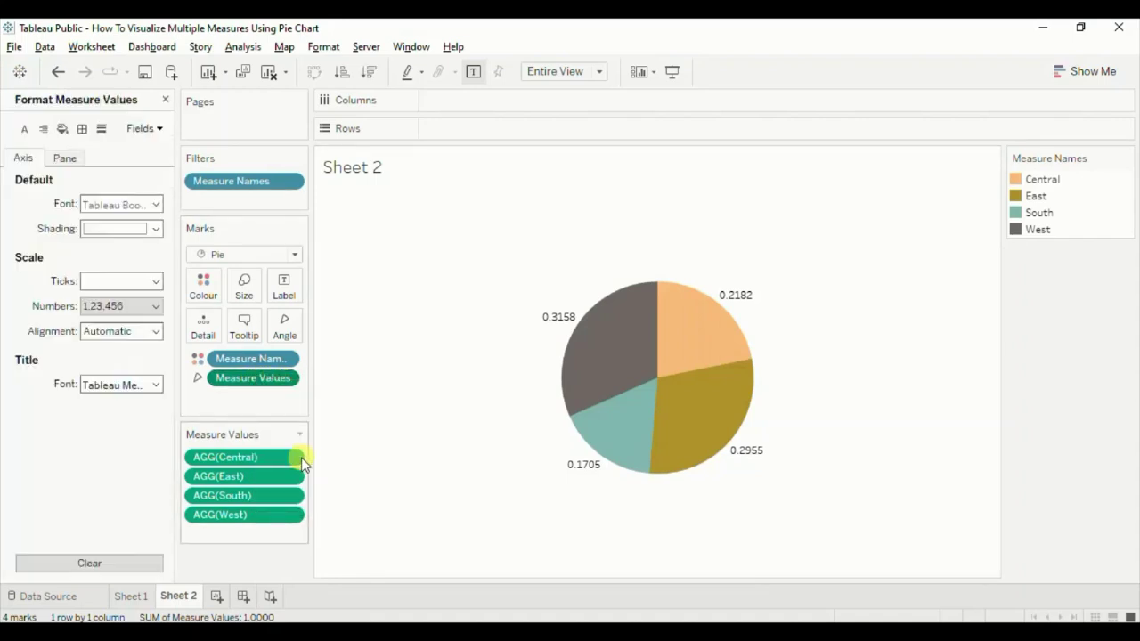
click(66, 156)
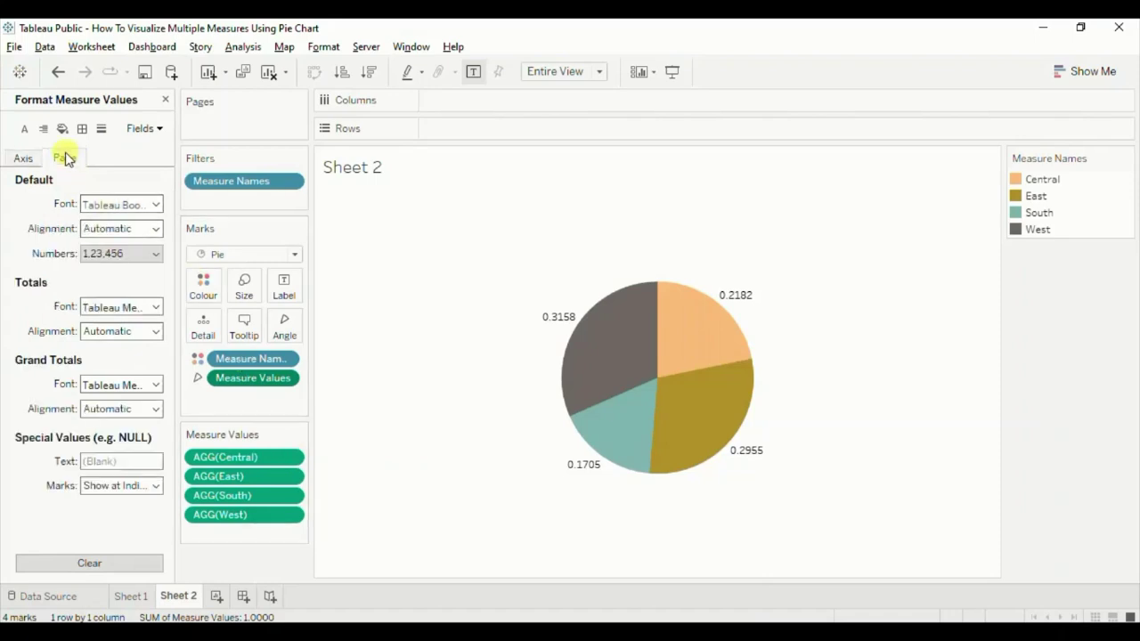
click(107, 254)
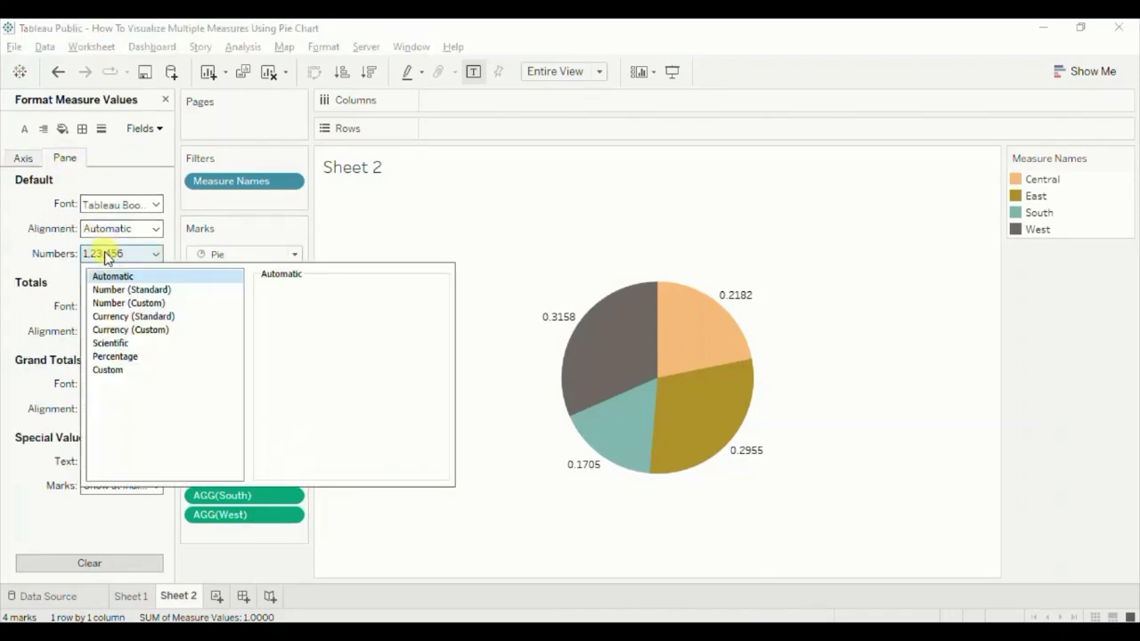
click(113, 357)
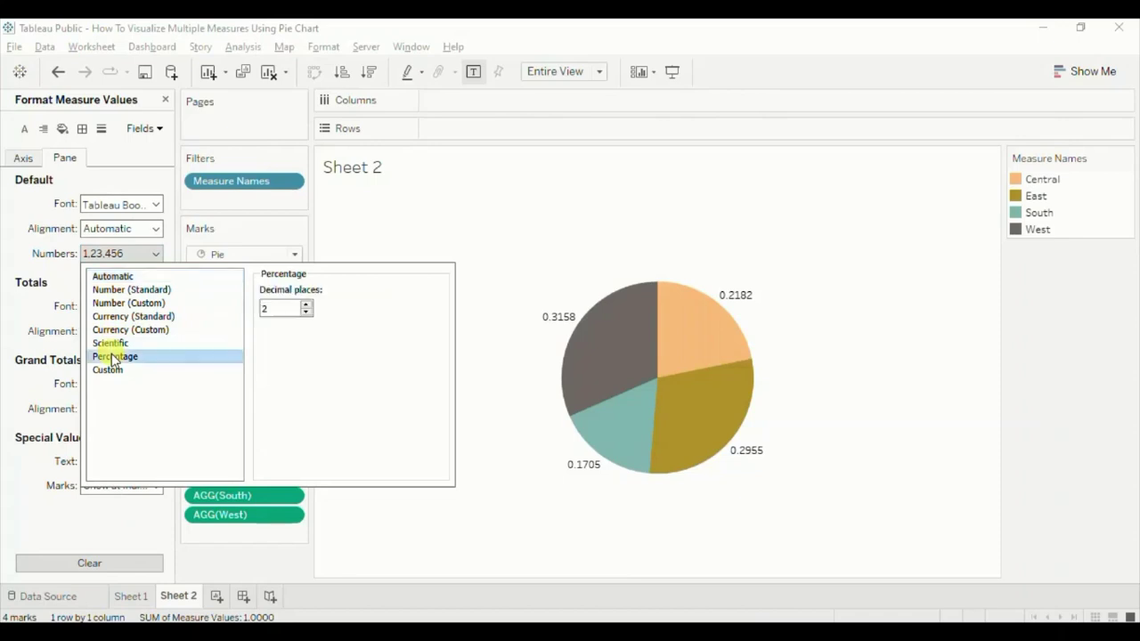
double_click(277, 311)
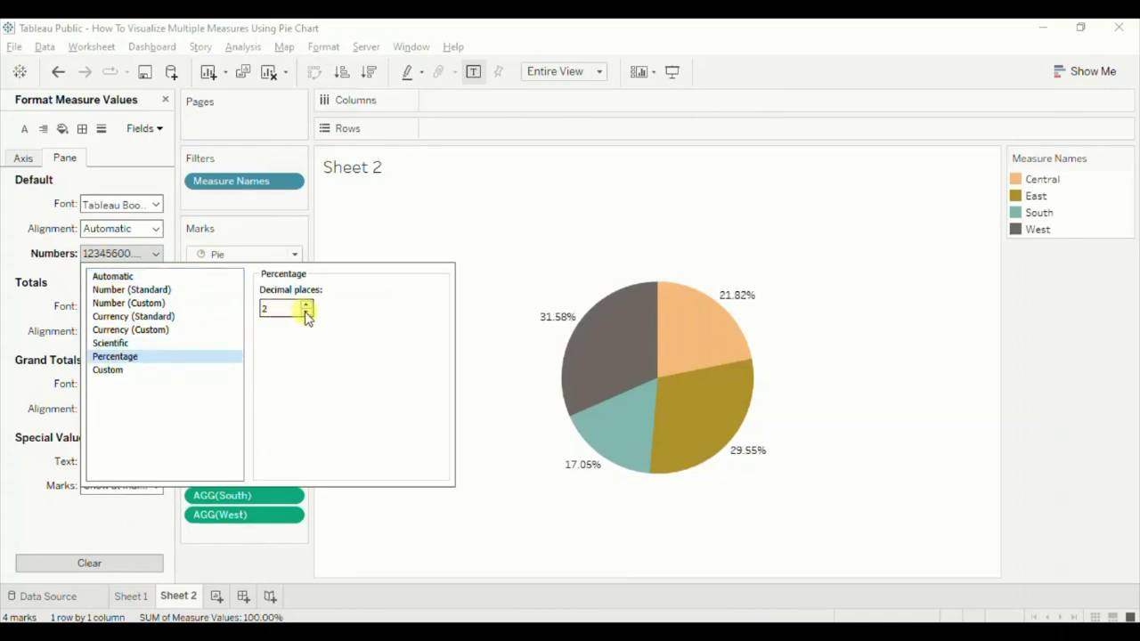
click(306, 312)
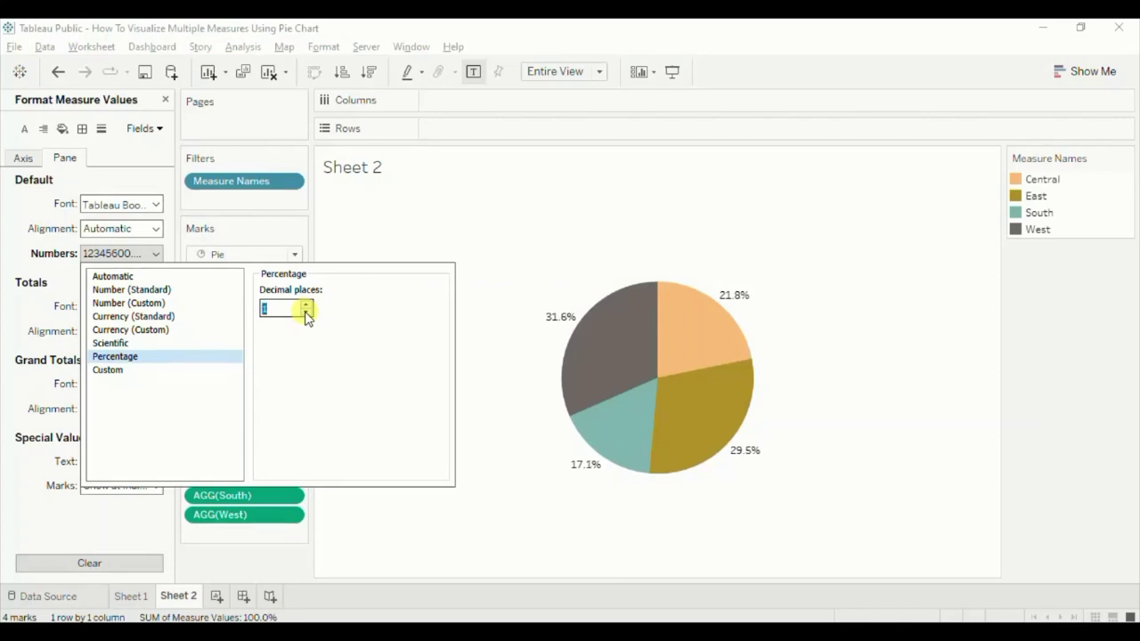
click(460, 199)
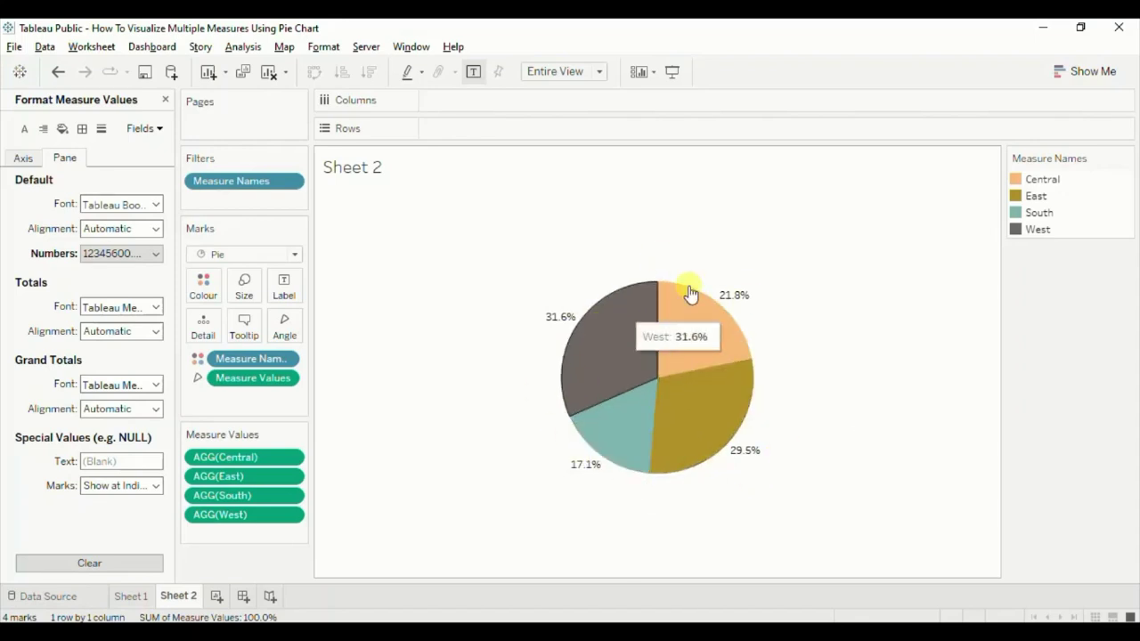
mouse_move(748, 394)
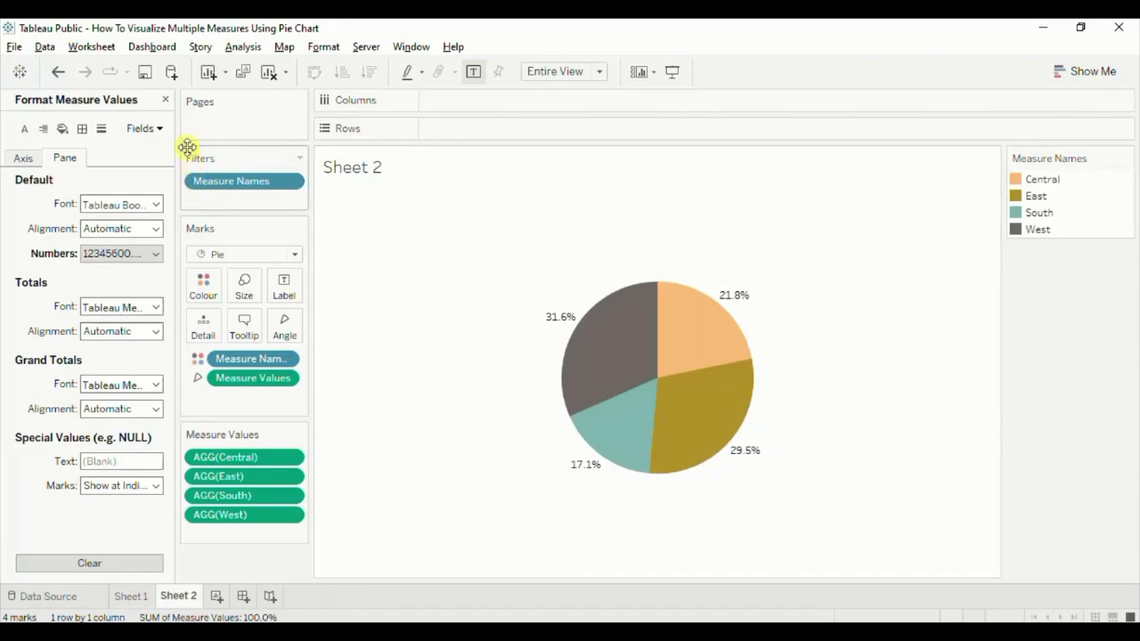
click(165, 100)
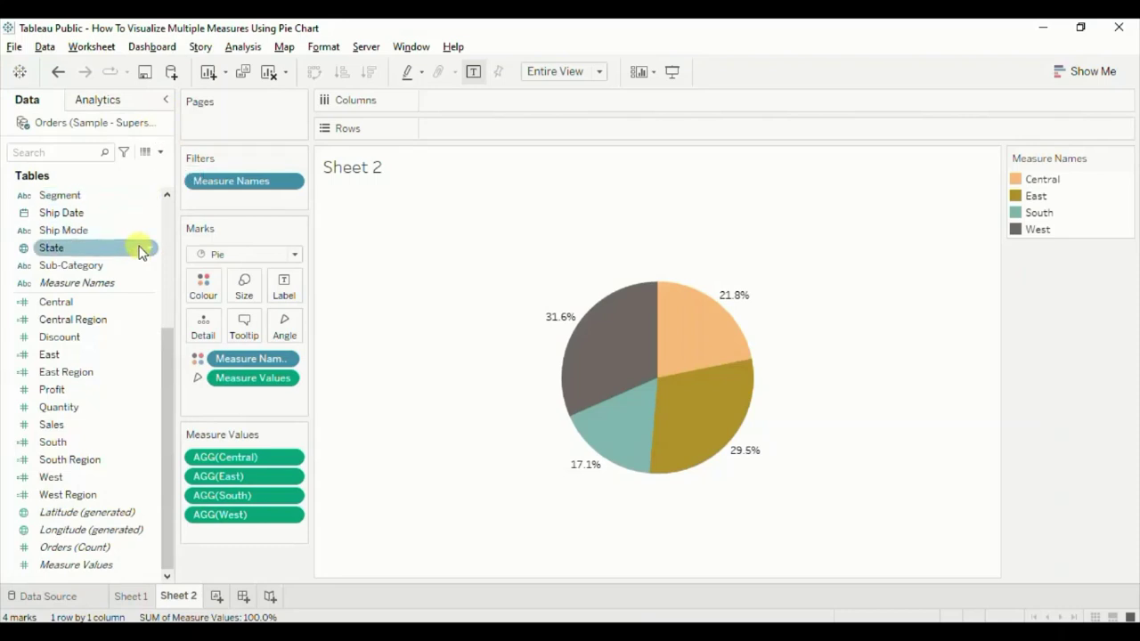
Step: Label the pie slices with Measure Names and Measure Values
drag(102, 287, 284, 293)
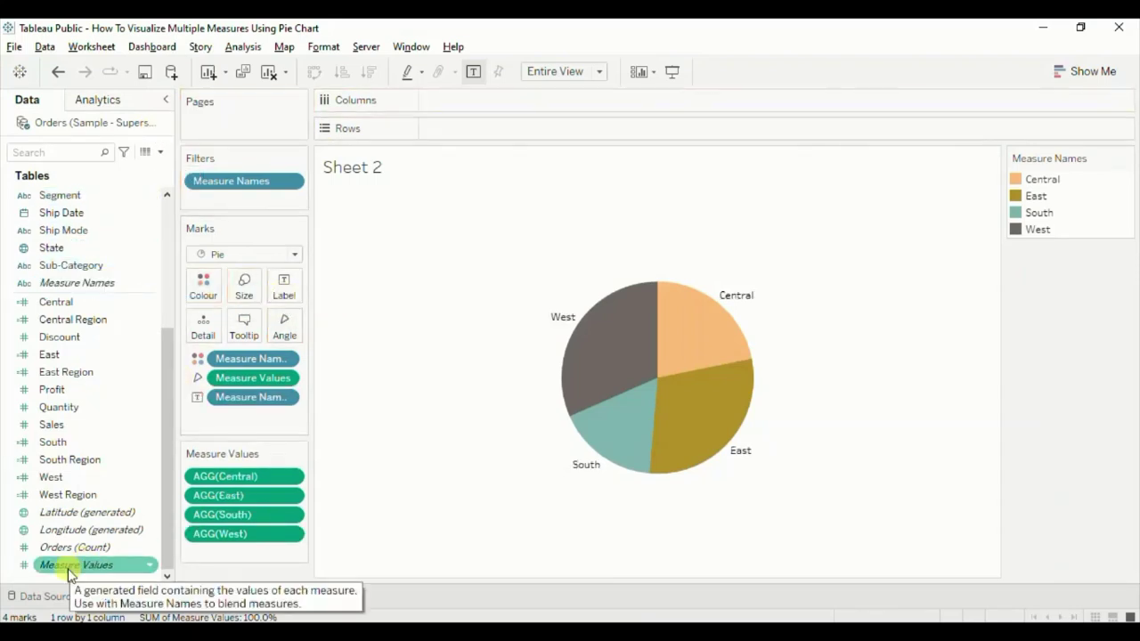
drag(69, 571, 281, 285)
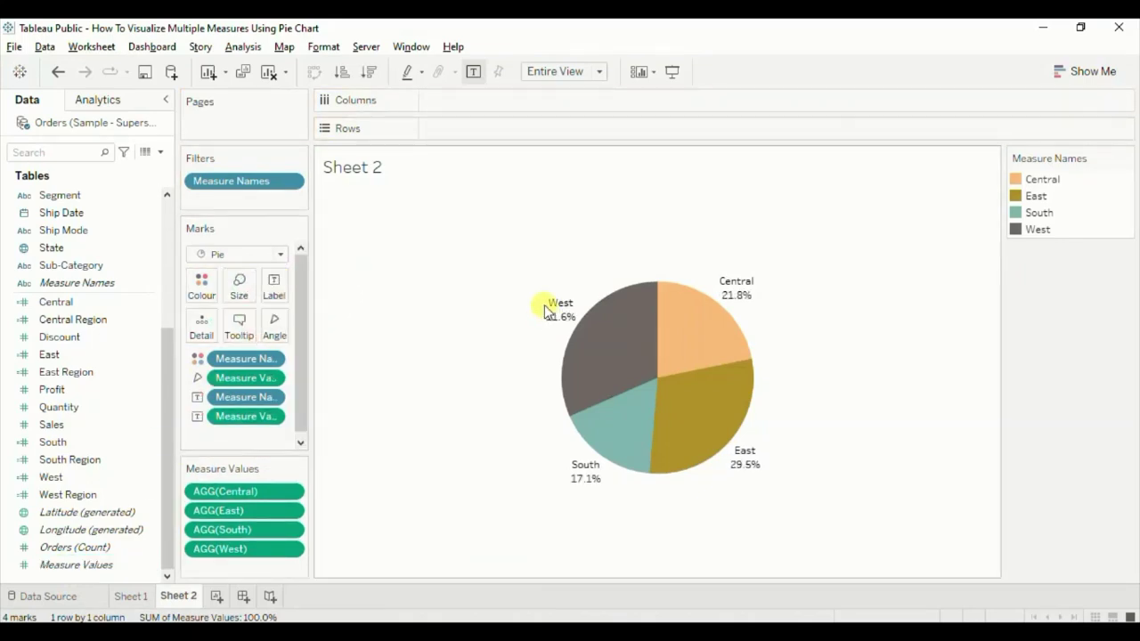
mouse_move(558, 311)
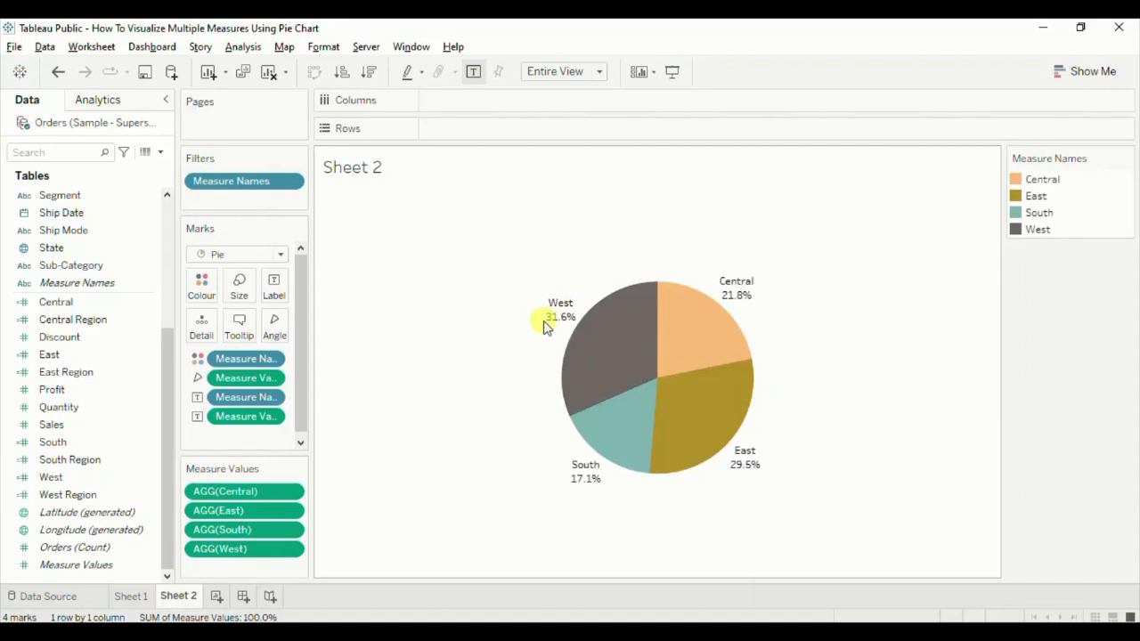